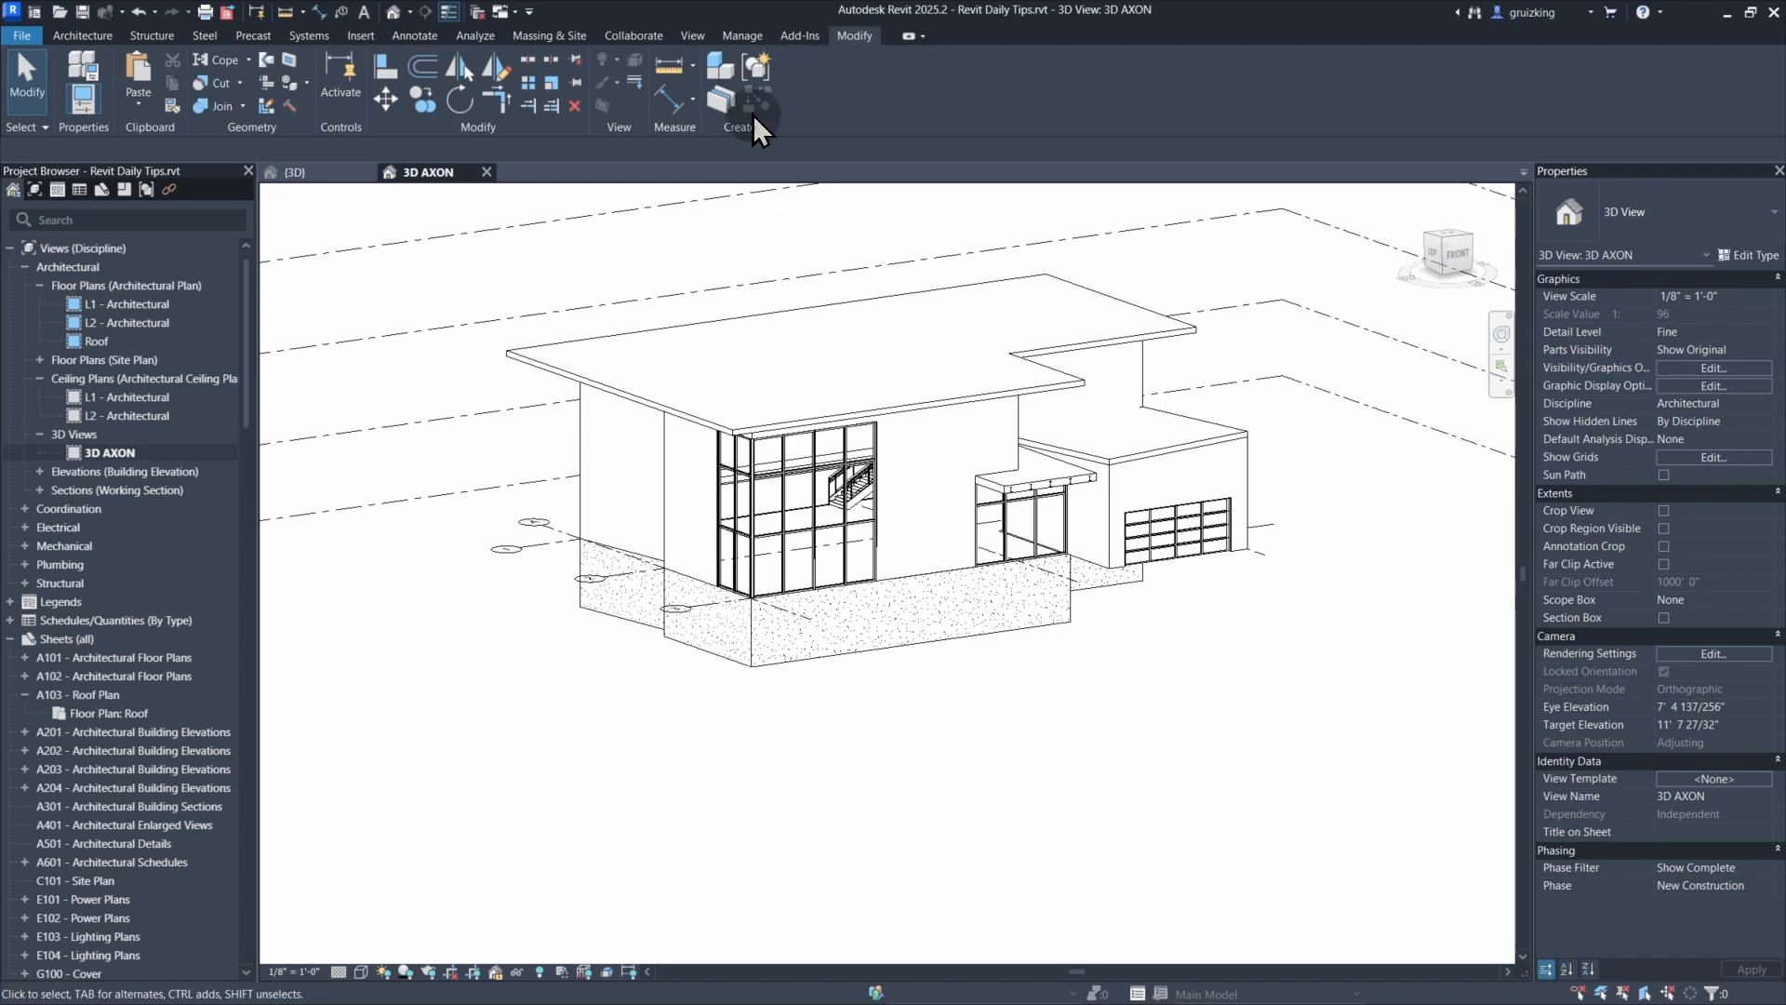
- Create a new building component schedule for the Walls category named Wall Schedule, using the New Construction phase
{"action": "left_click", "coordinate": [695, 37]}
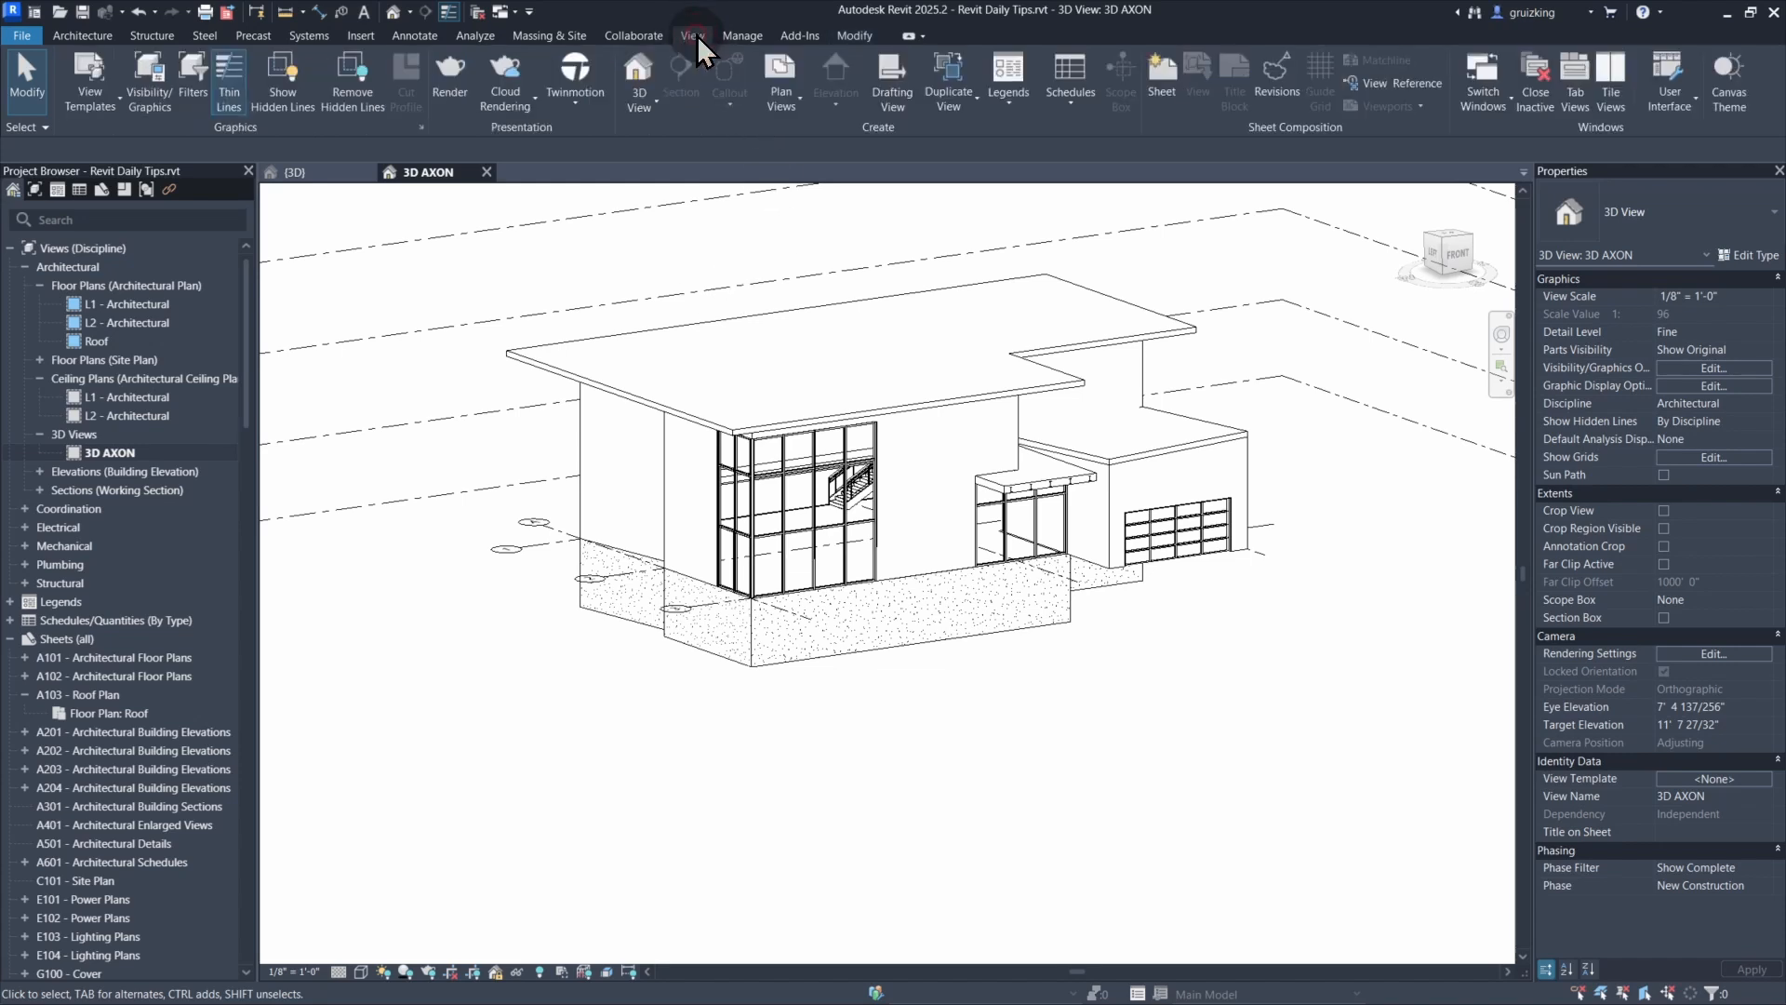
{"action": "left_click", "coordinate": [1073, 93]}
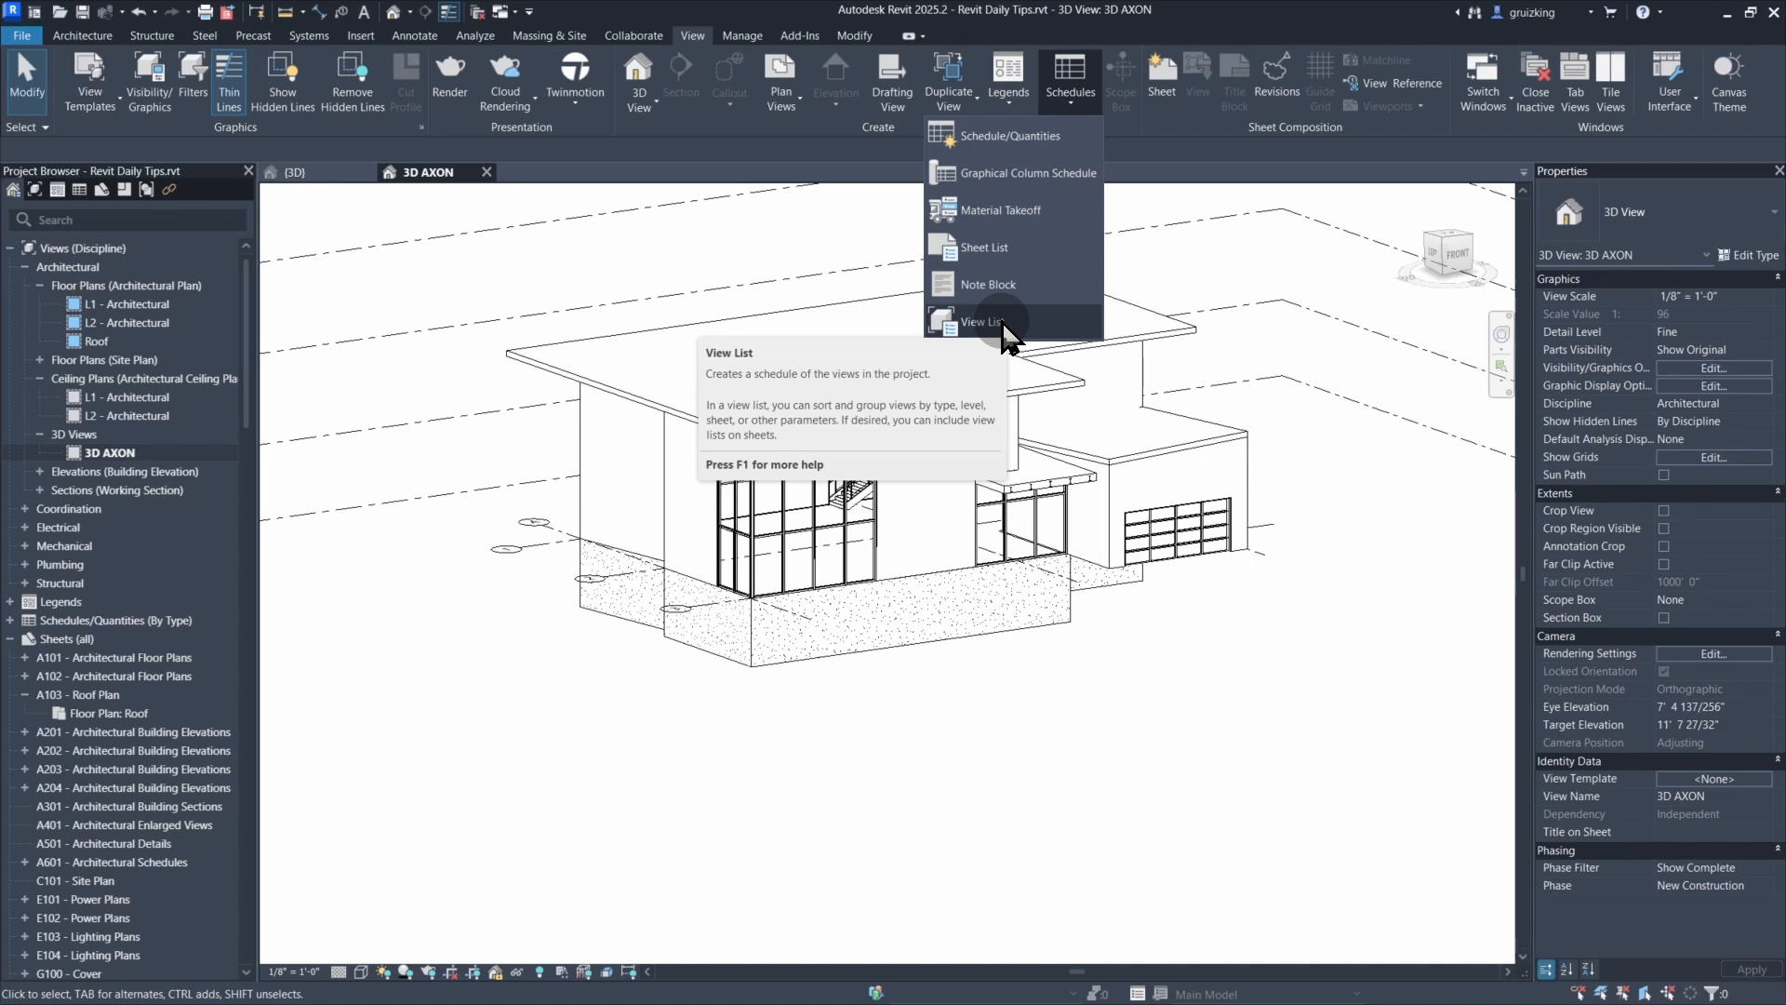
{"action": "left_click", "coordinate": [1003, 139]}
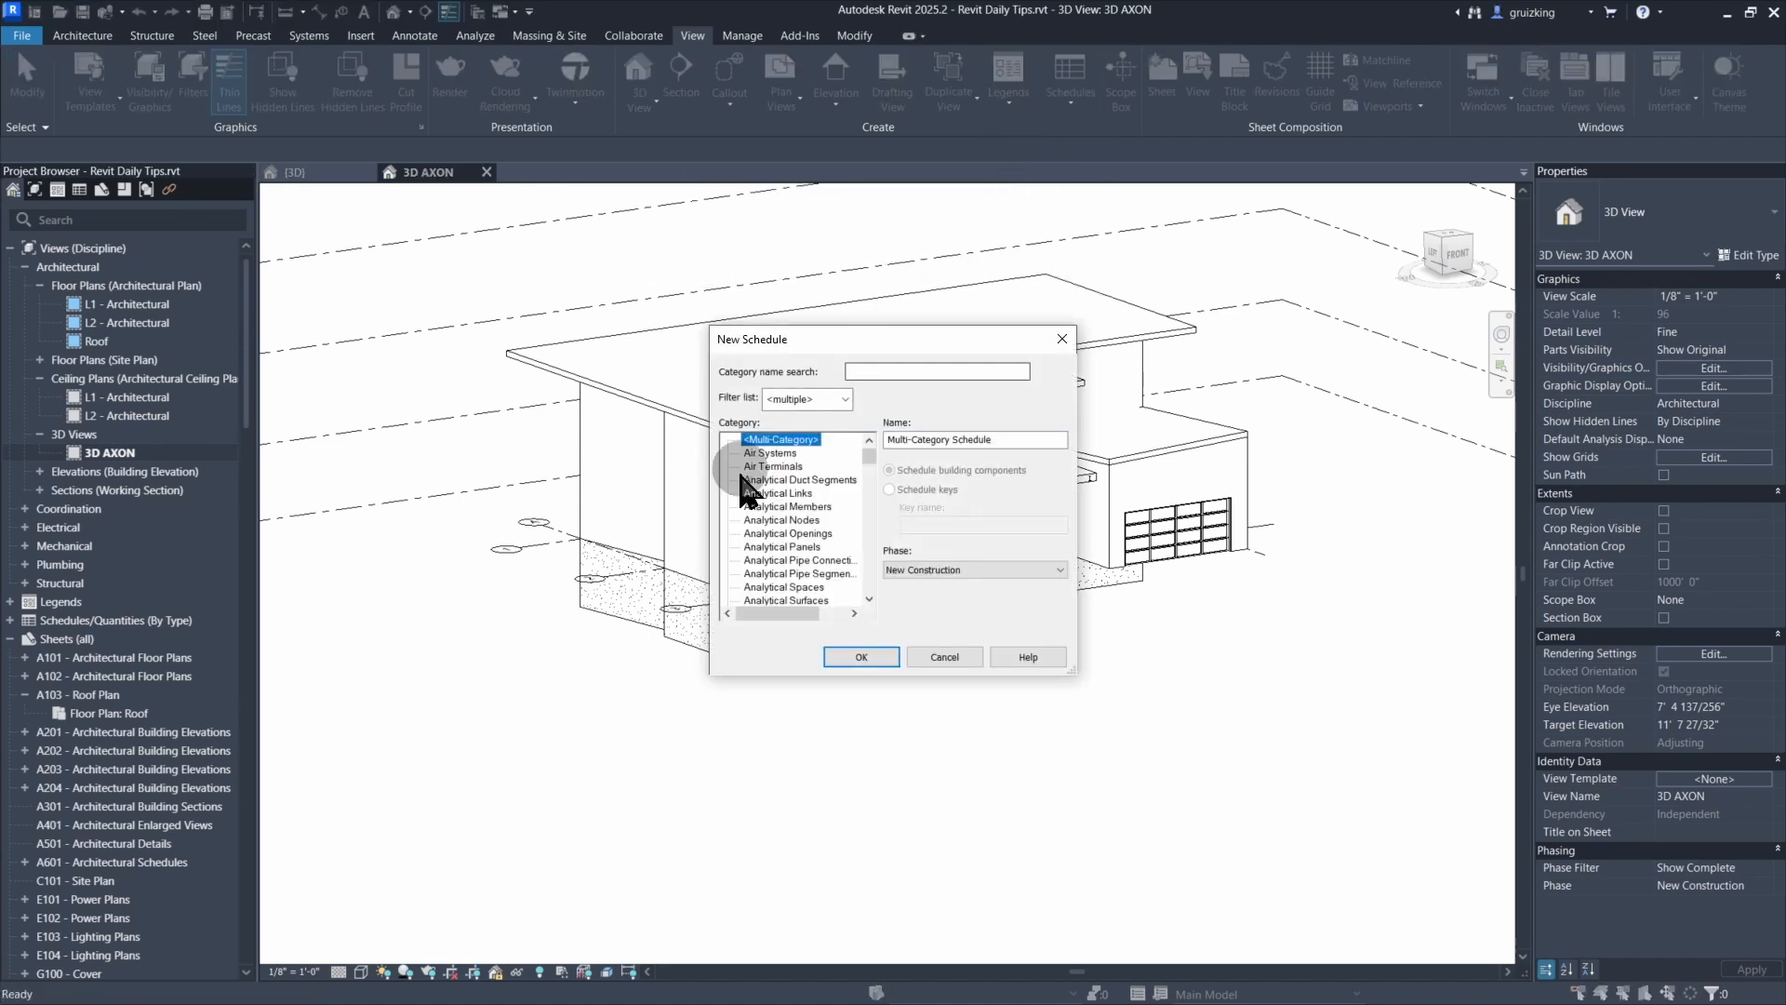
{"action": "left_click", "coordinate": [749, 479]}
{"action": "key", "text": "w"}
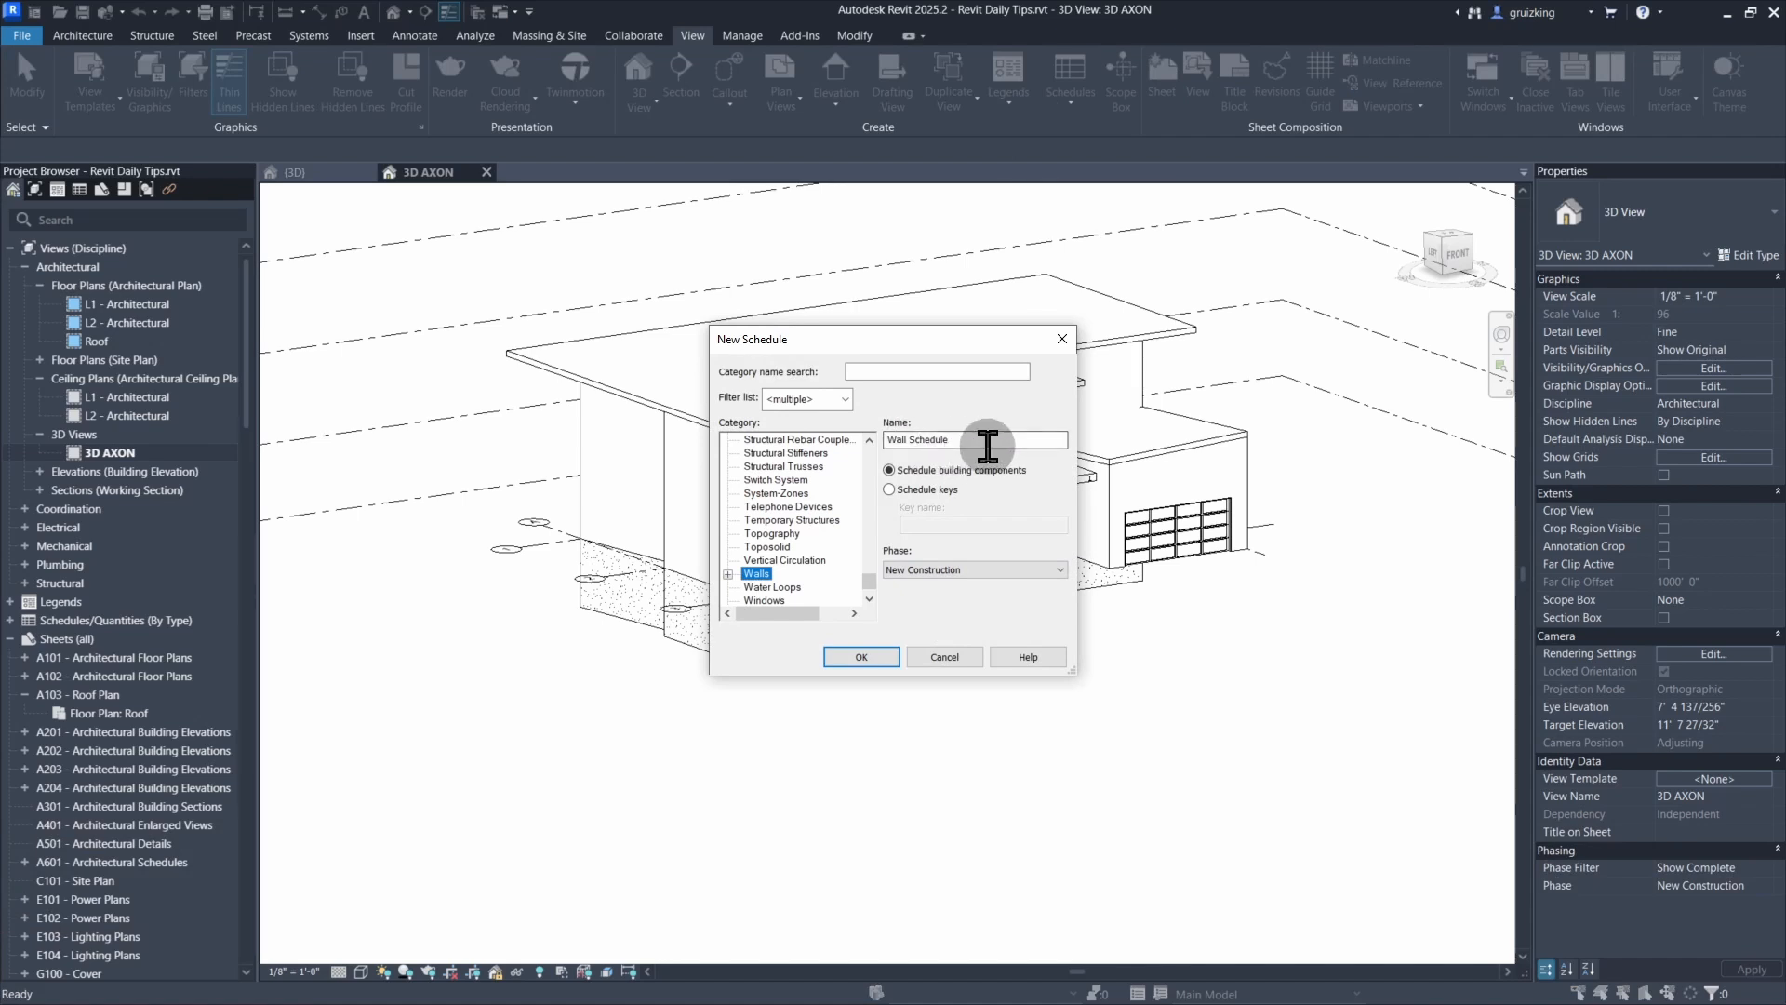
{"action": "left_click_drag", "start_coordinate": [988, 445], "coordinate": [885, 441]}
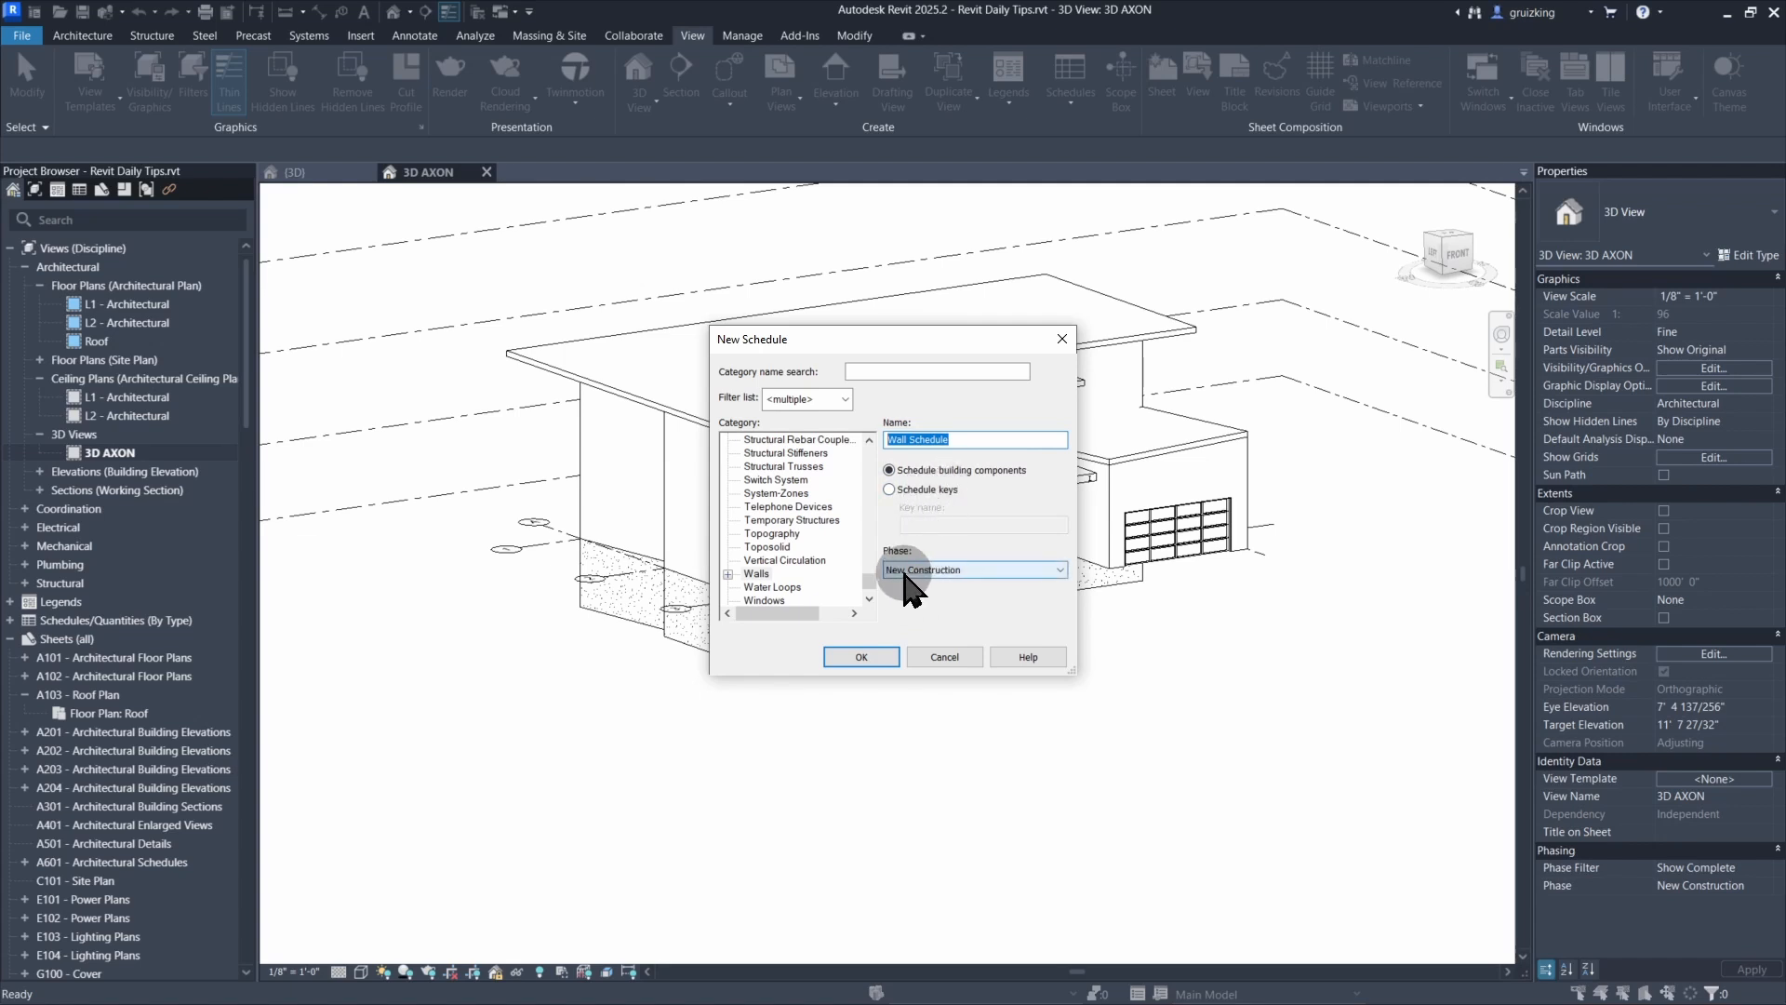
{"action": "left_click", "coordinate": [851, 657]}
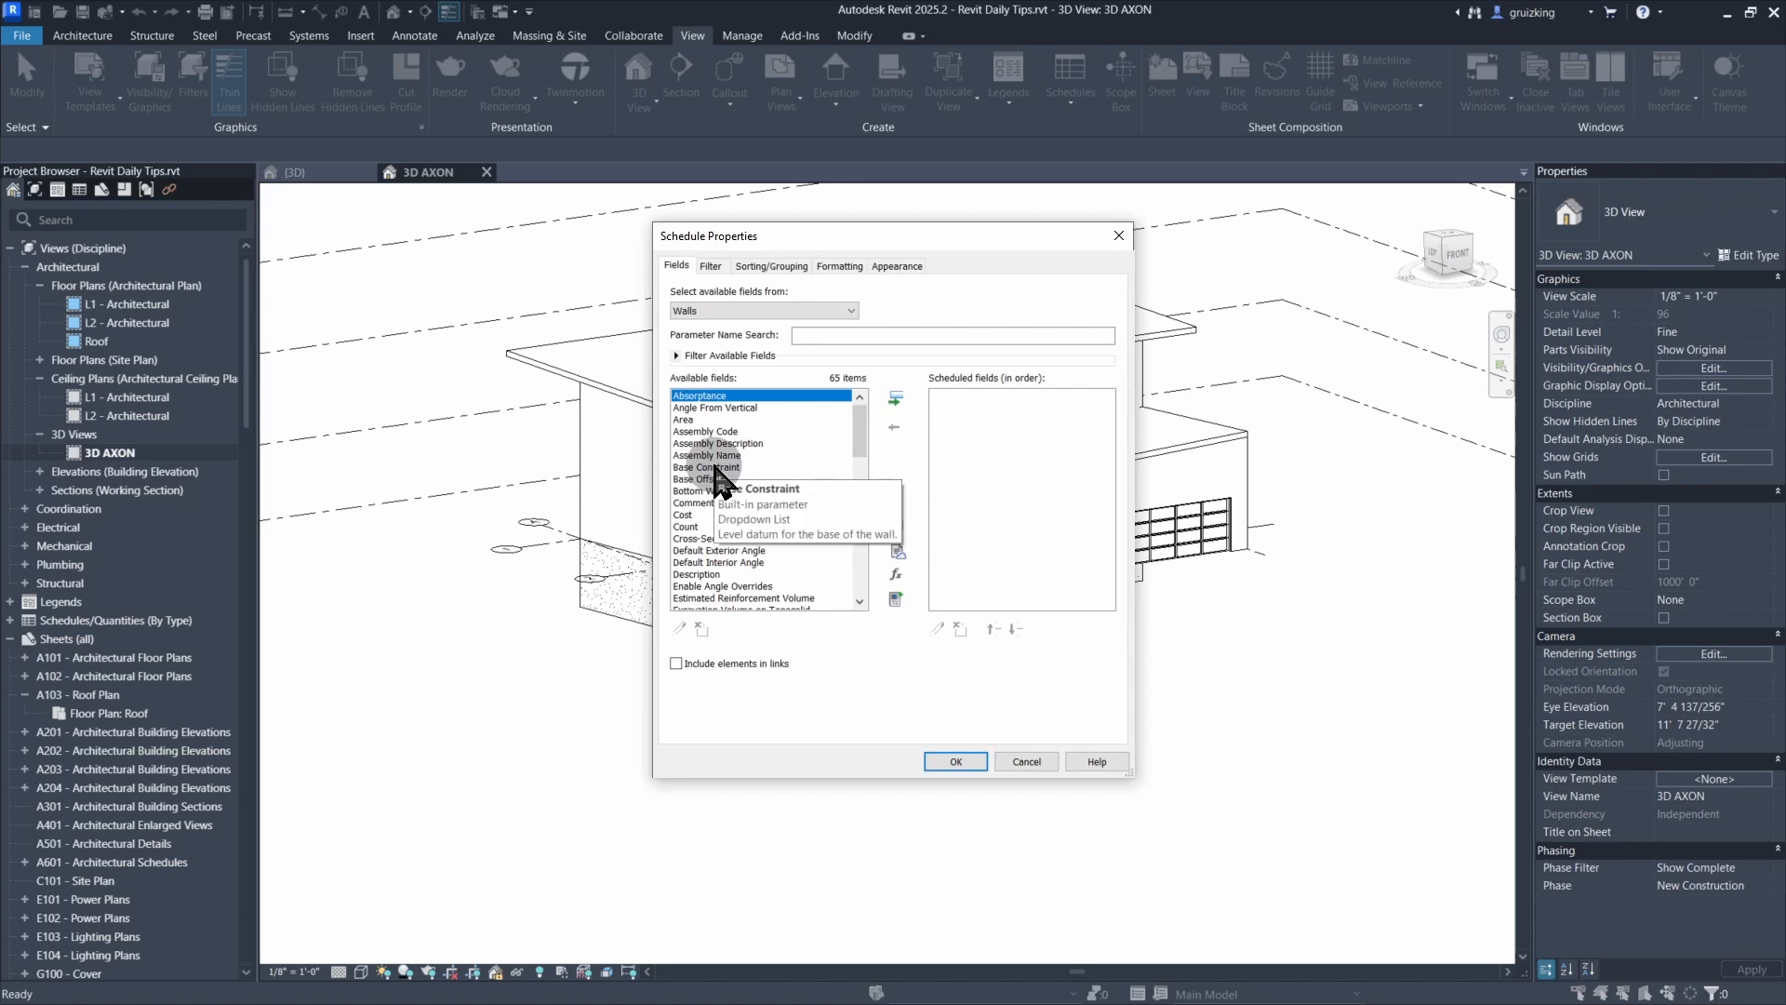
- Add the Type, Length and Base Constraint fields to the wall schedule, in that order
{"action": "mouse_move", "coordinate": [711, 519]}
{"action": "mouse_move", "coordinate": [706, 485]}
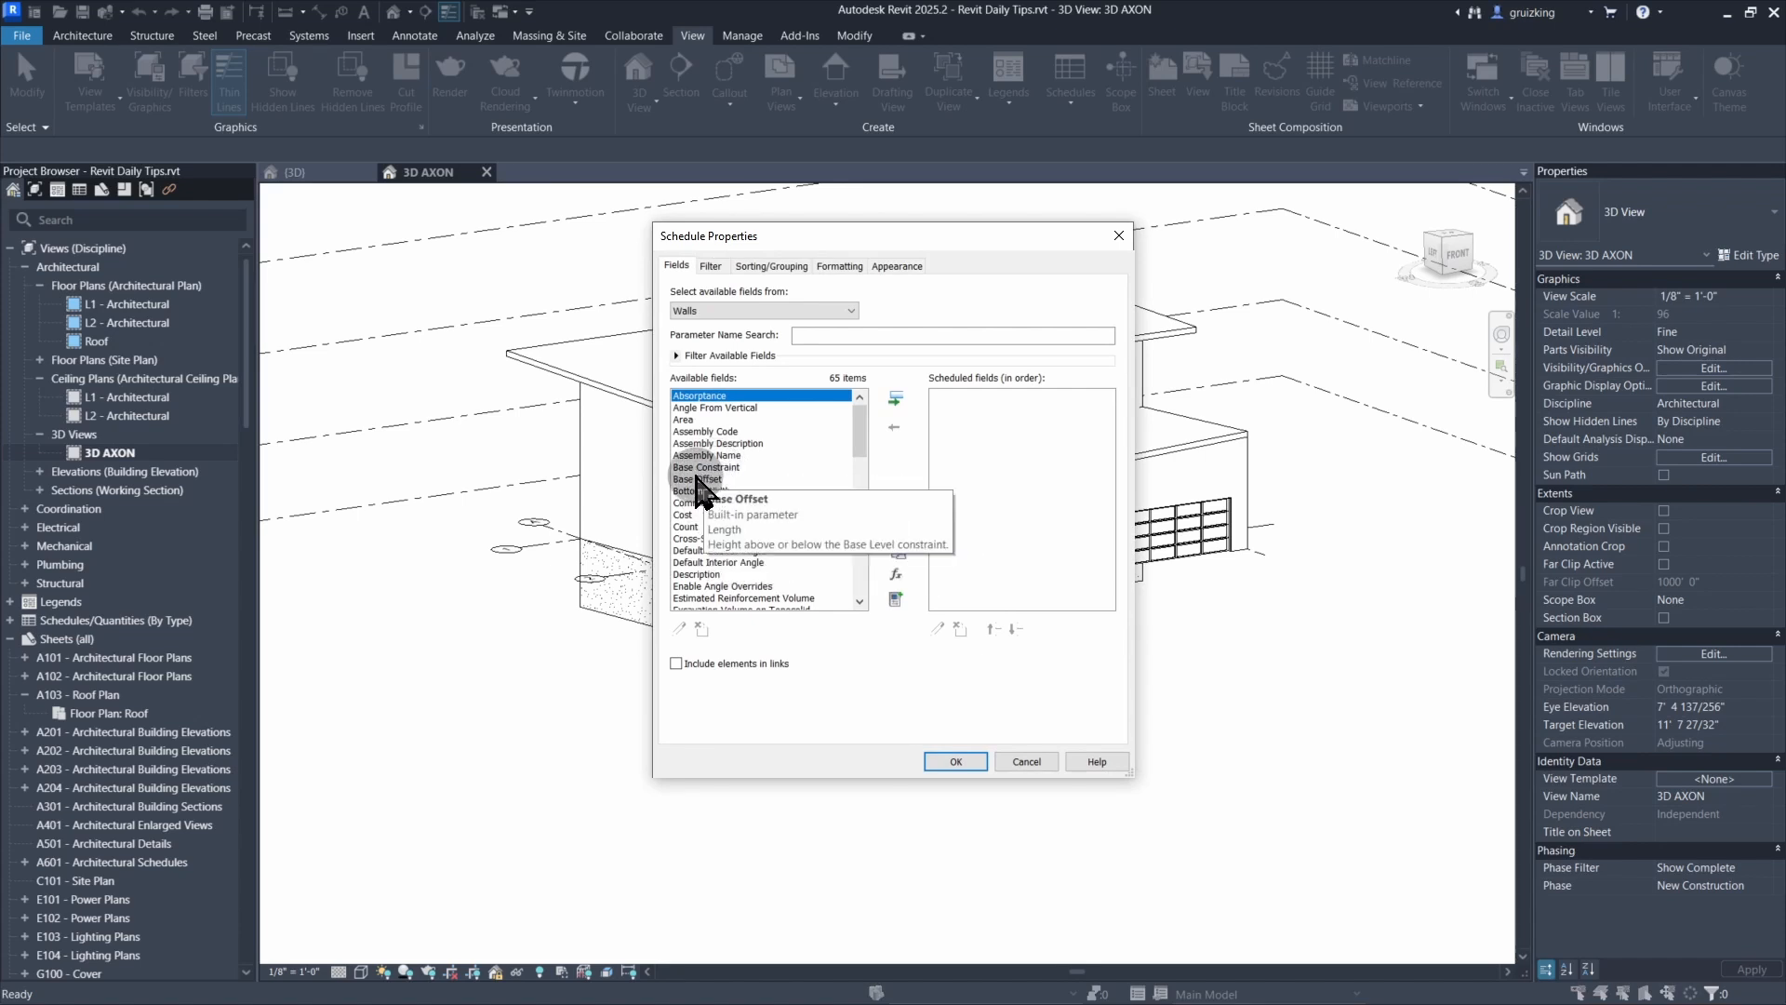
{"action": "key", "text": "t"}
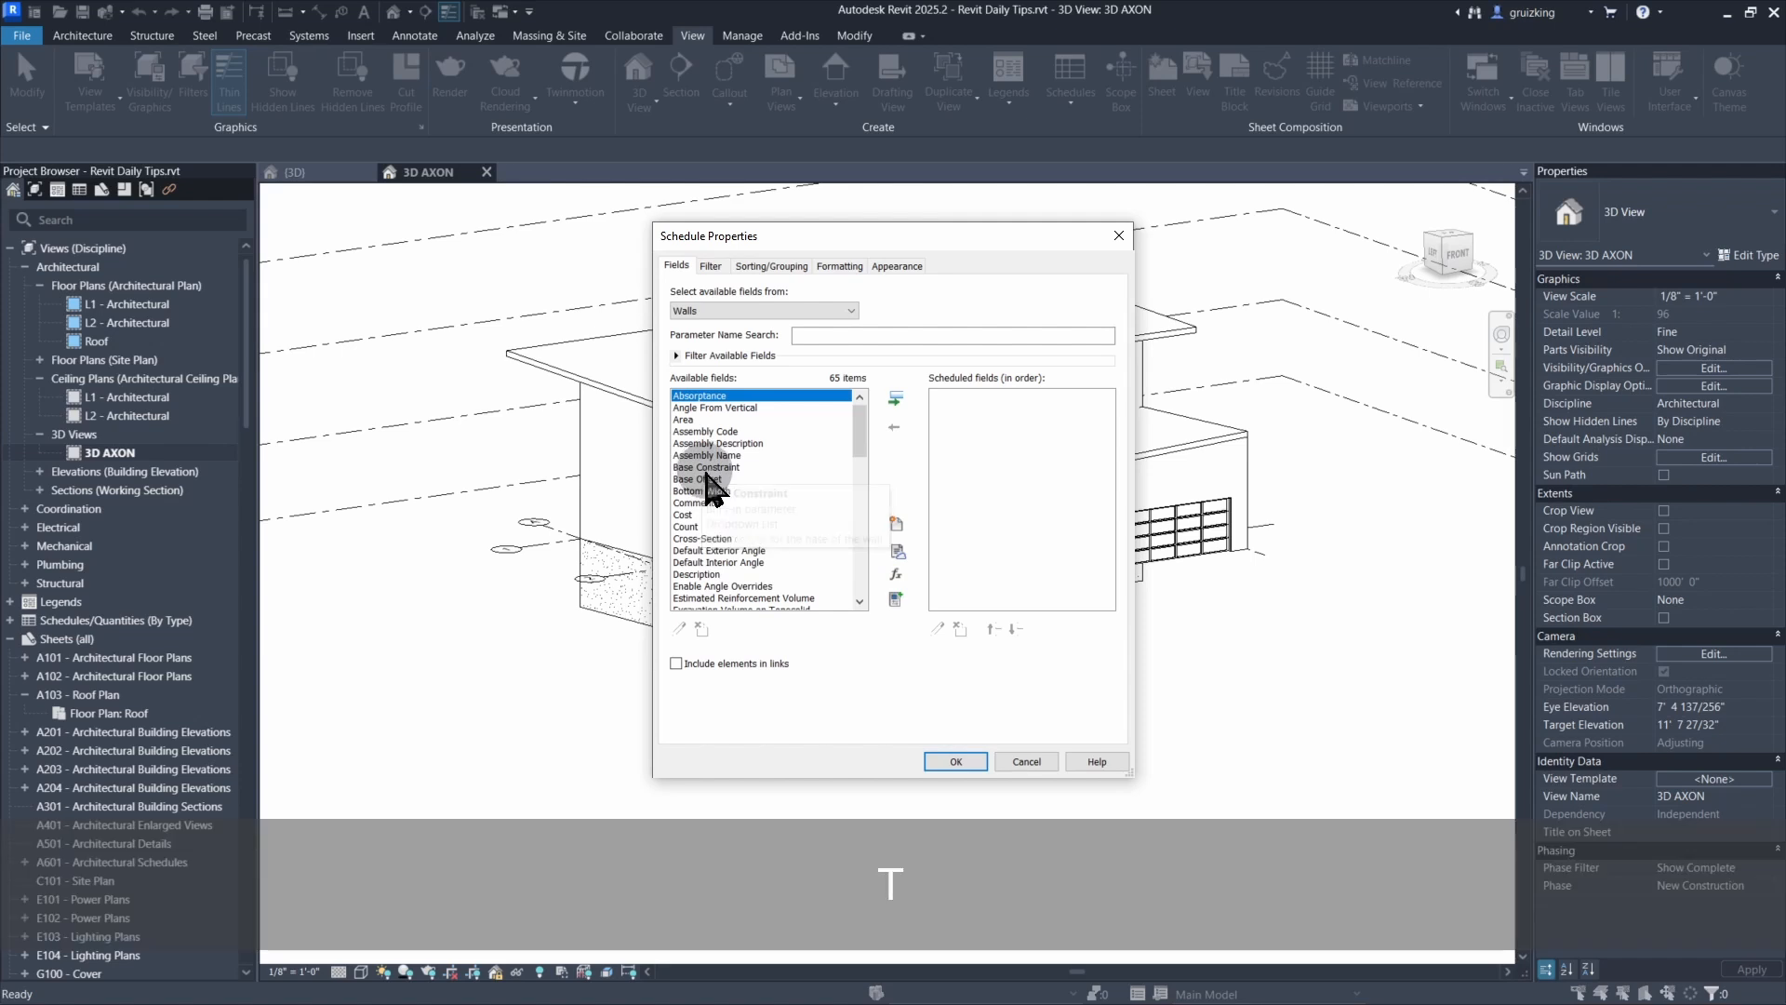
{"action": "scroll", "coordinate": [704, 600], "scroll_direction": "down", "scroll_amount": 4}
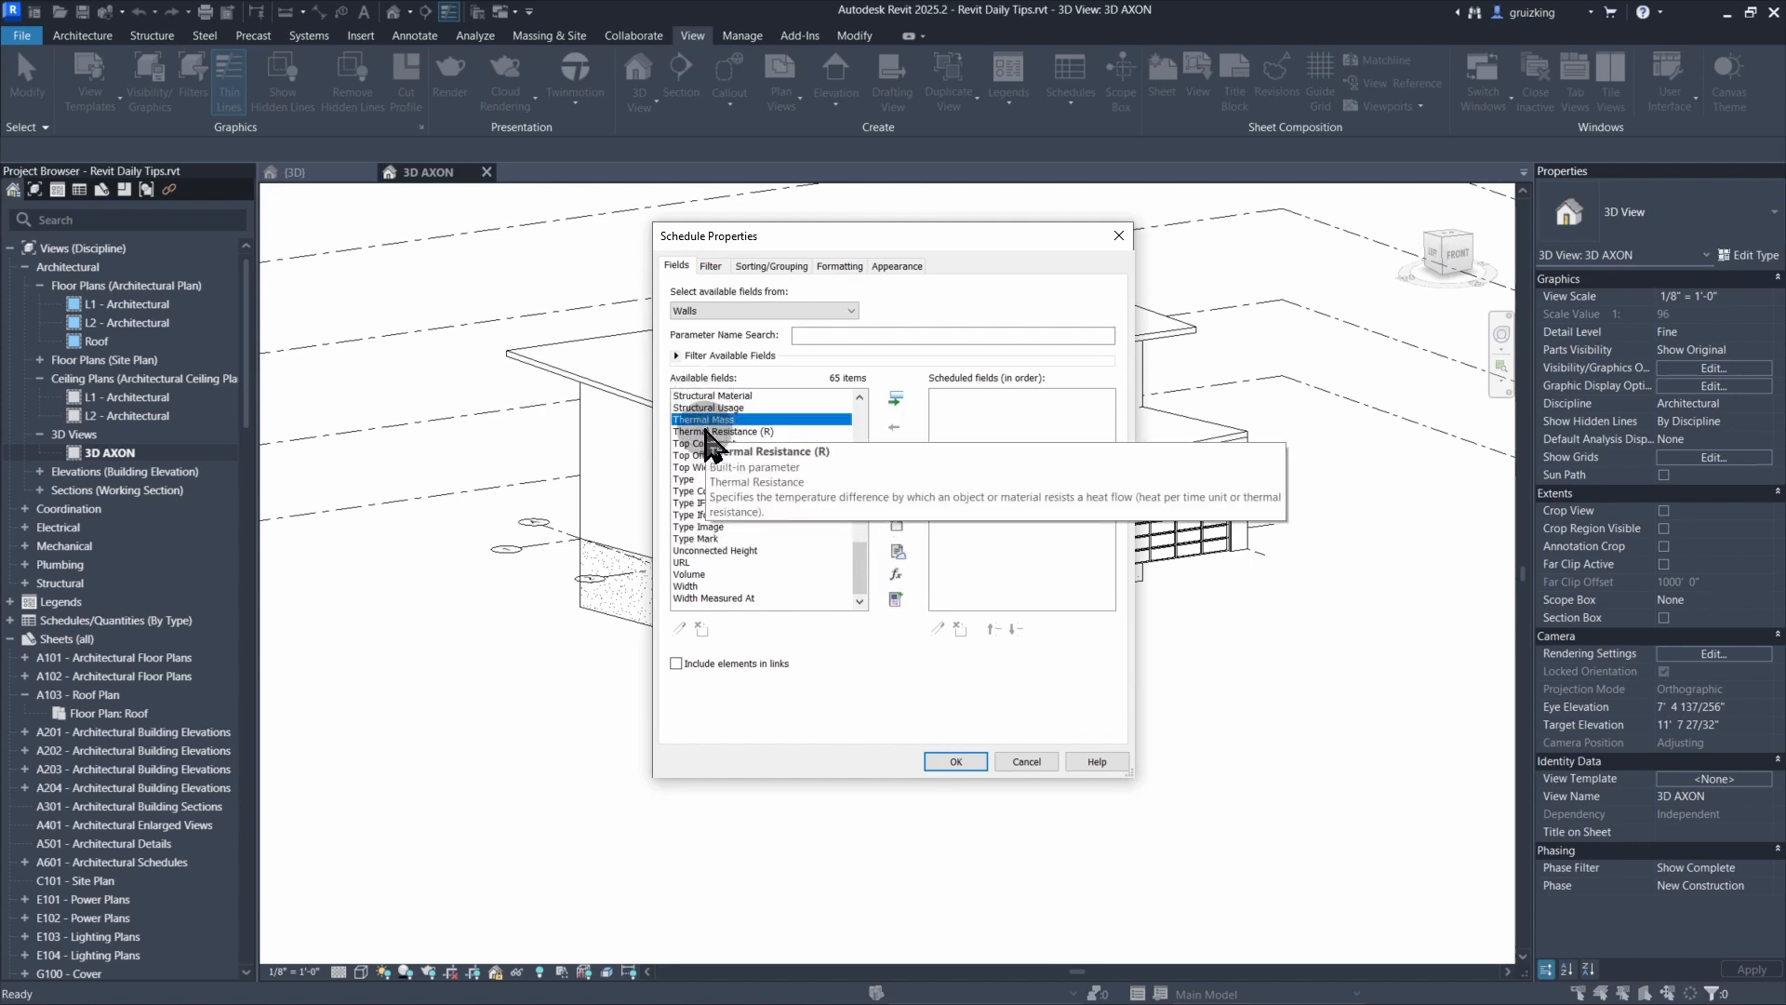
{"action": "double_click", "coordinate": [722, 480]}
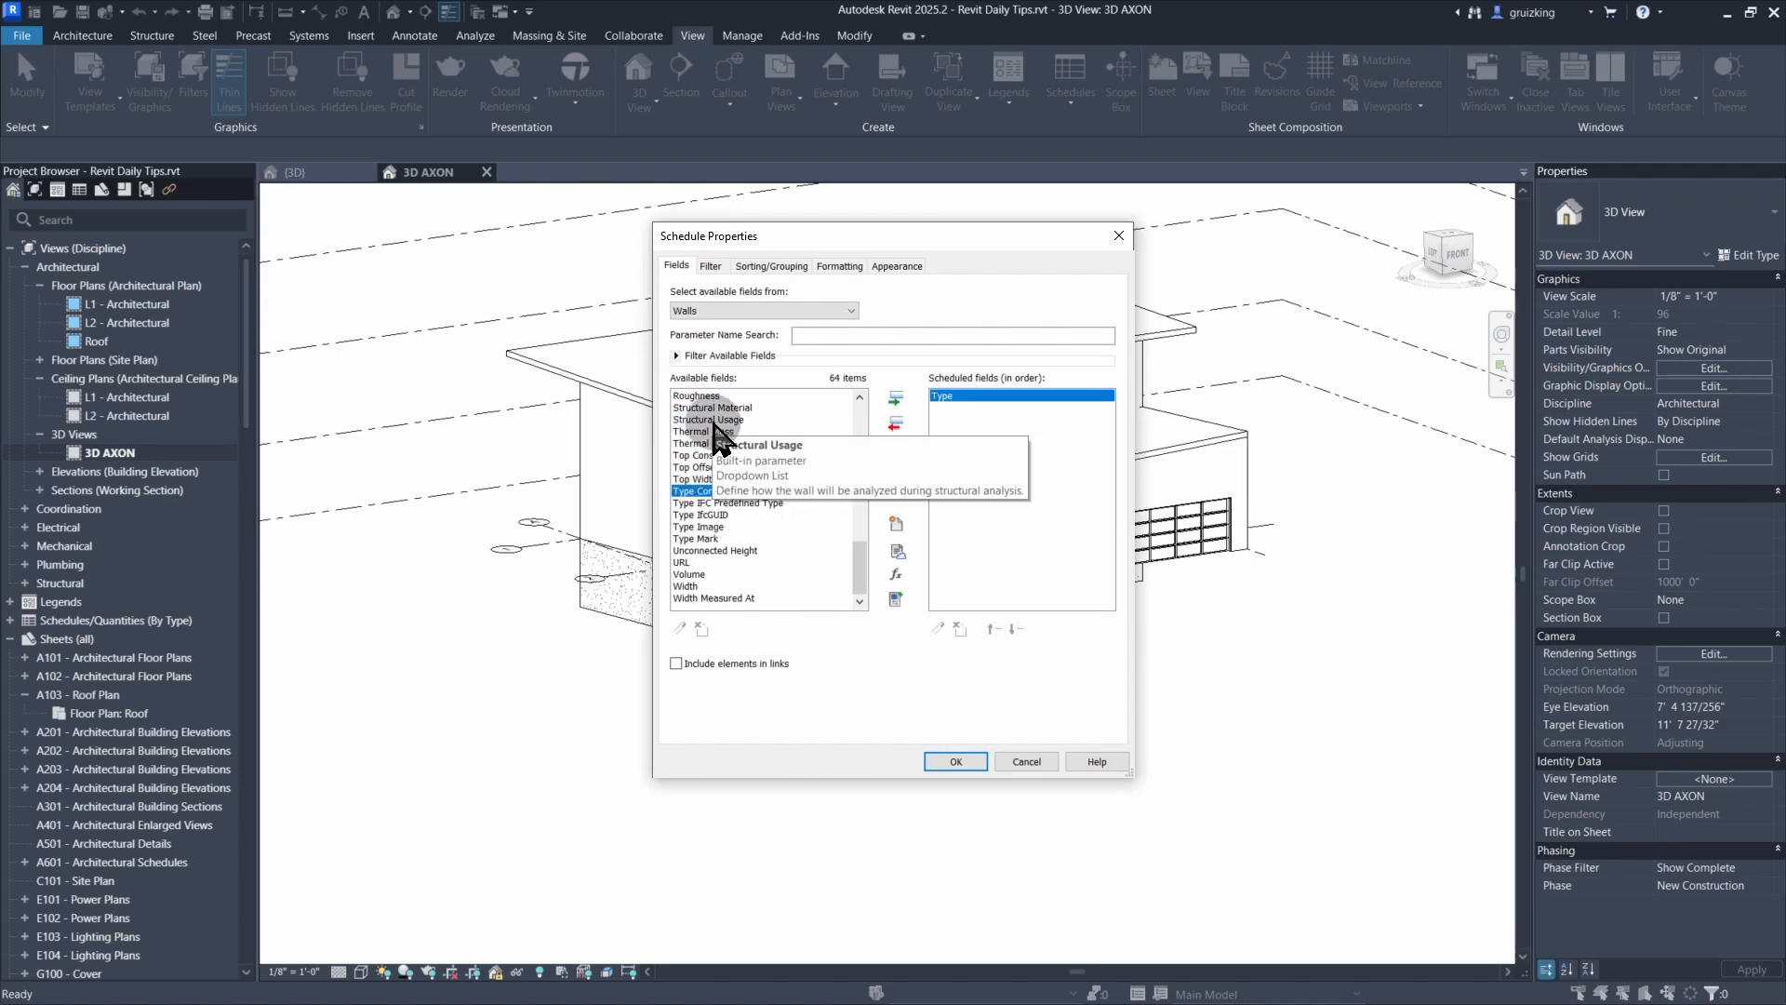
{"action": "key", "text": "l"}
{"action": "double_click", "coordinate": [698, 396]}
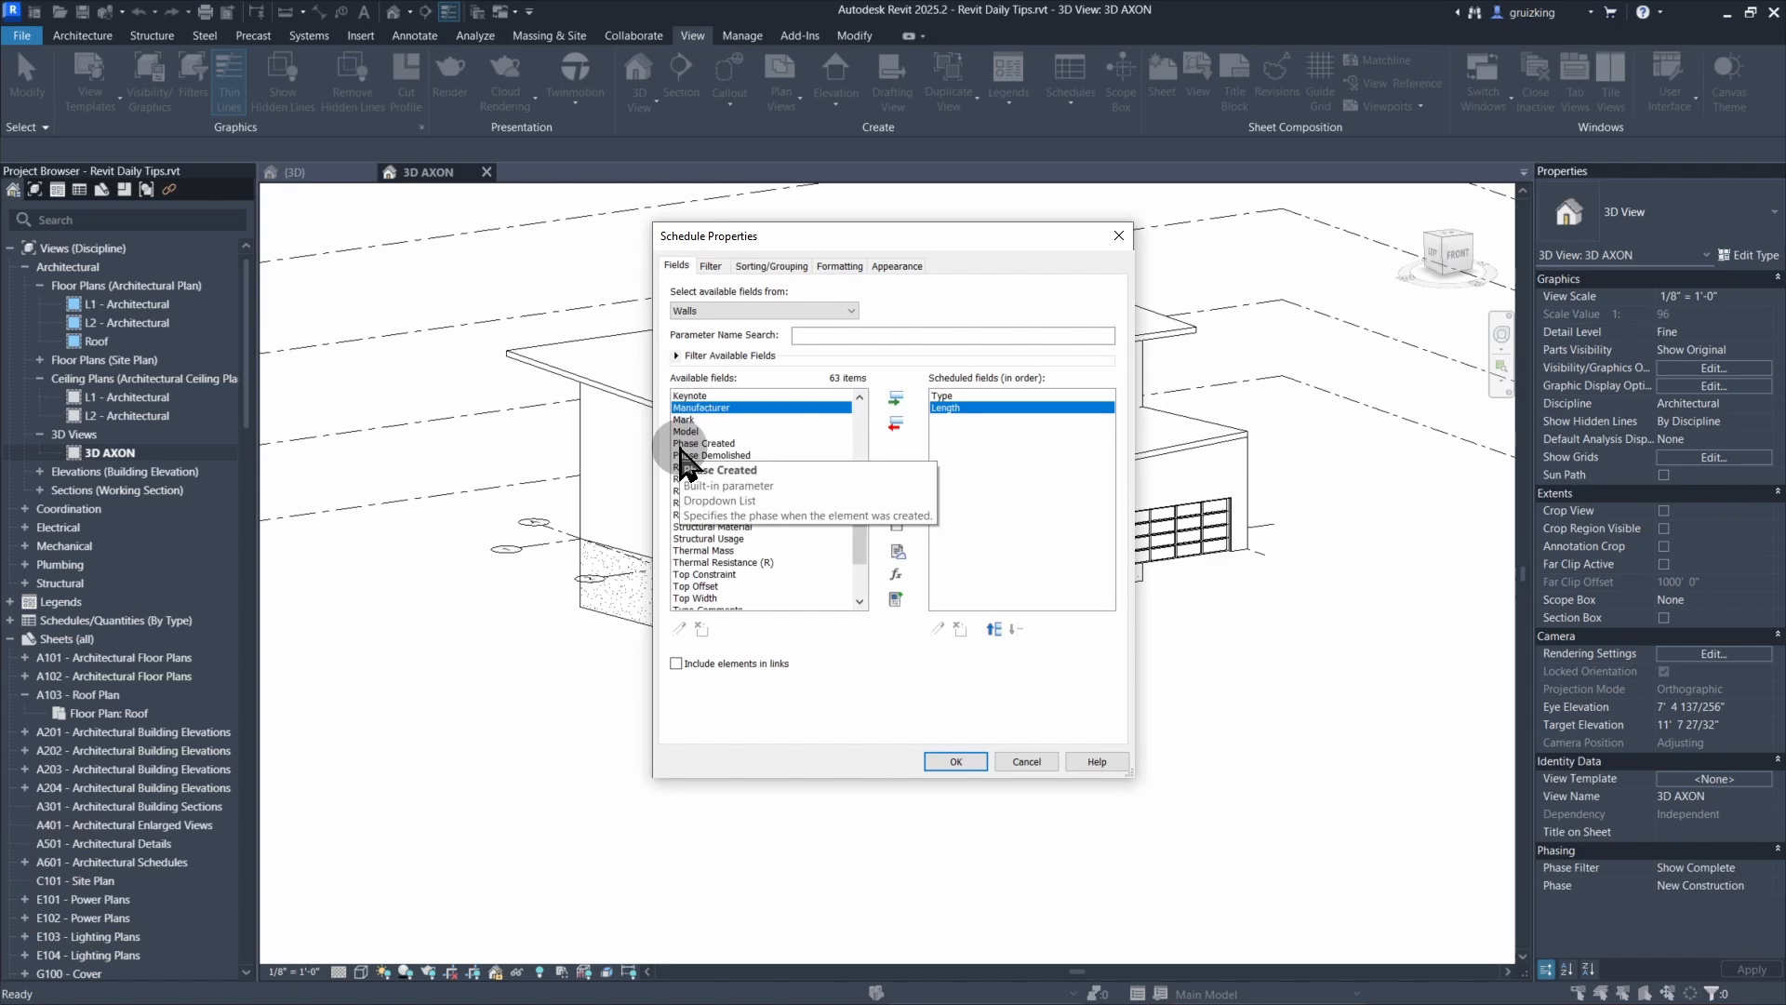
{"action": "key", "text": "b"}
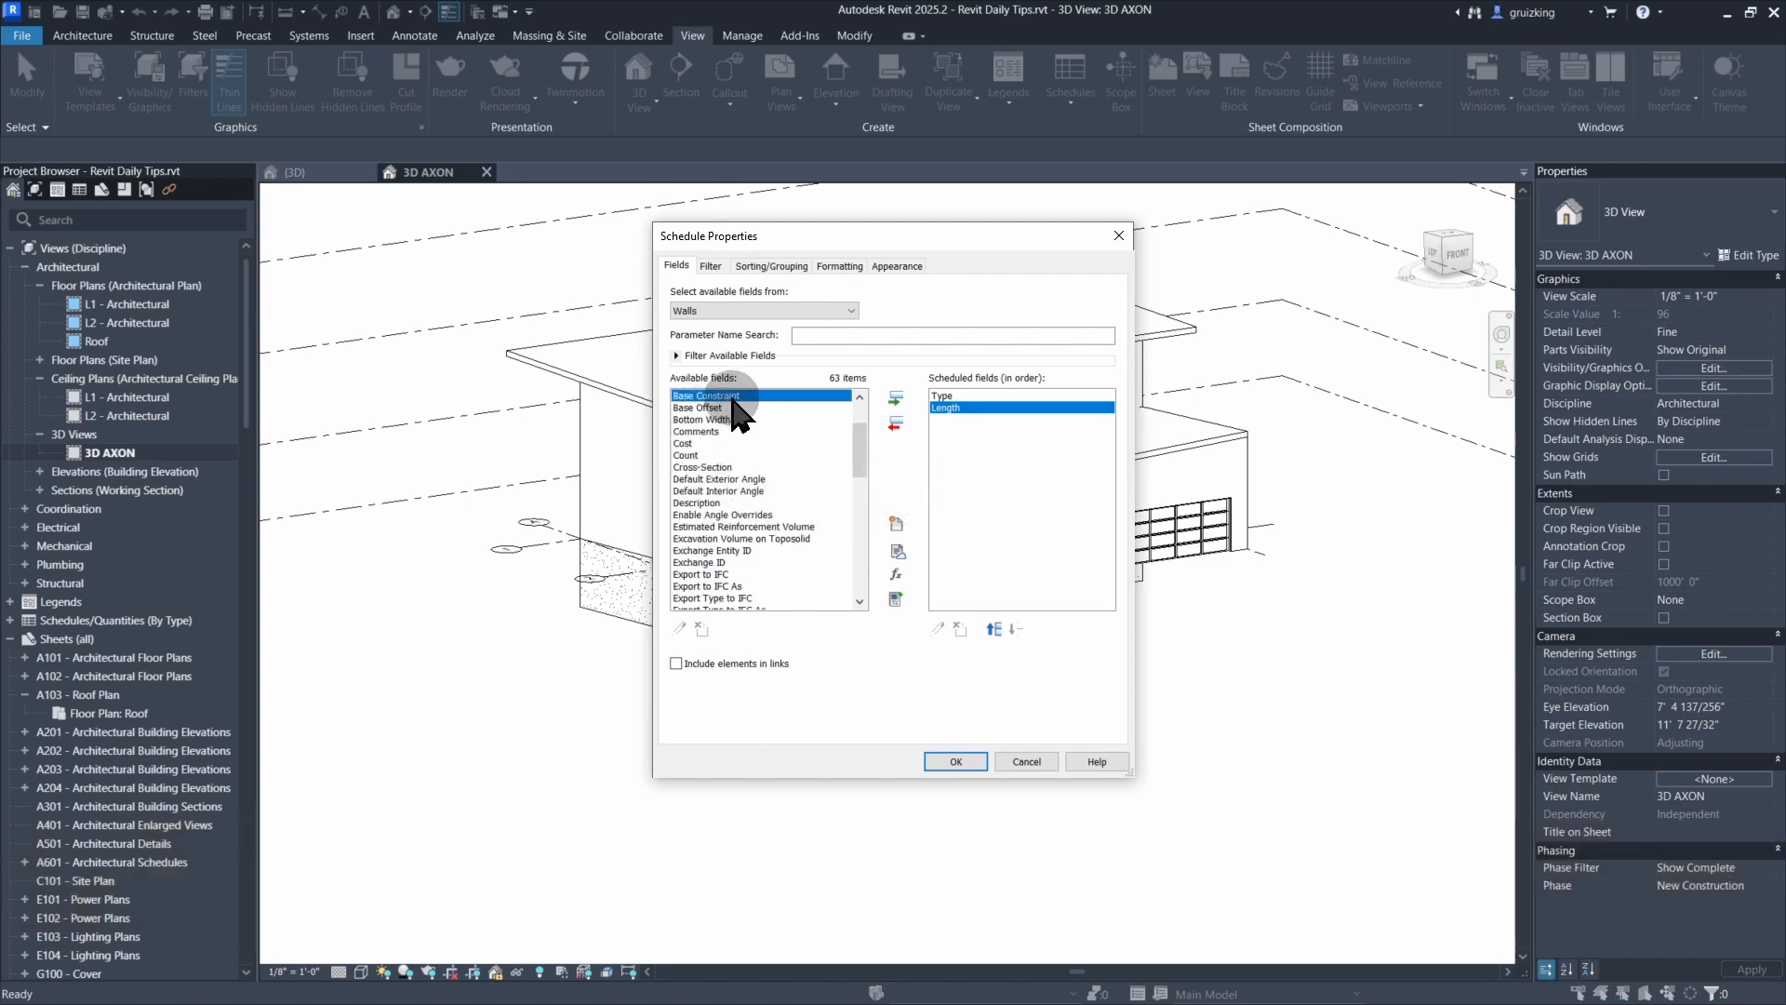
{"action": "double_click", "coordinate": [735, 396]}
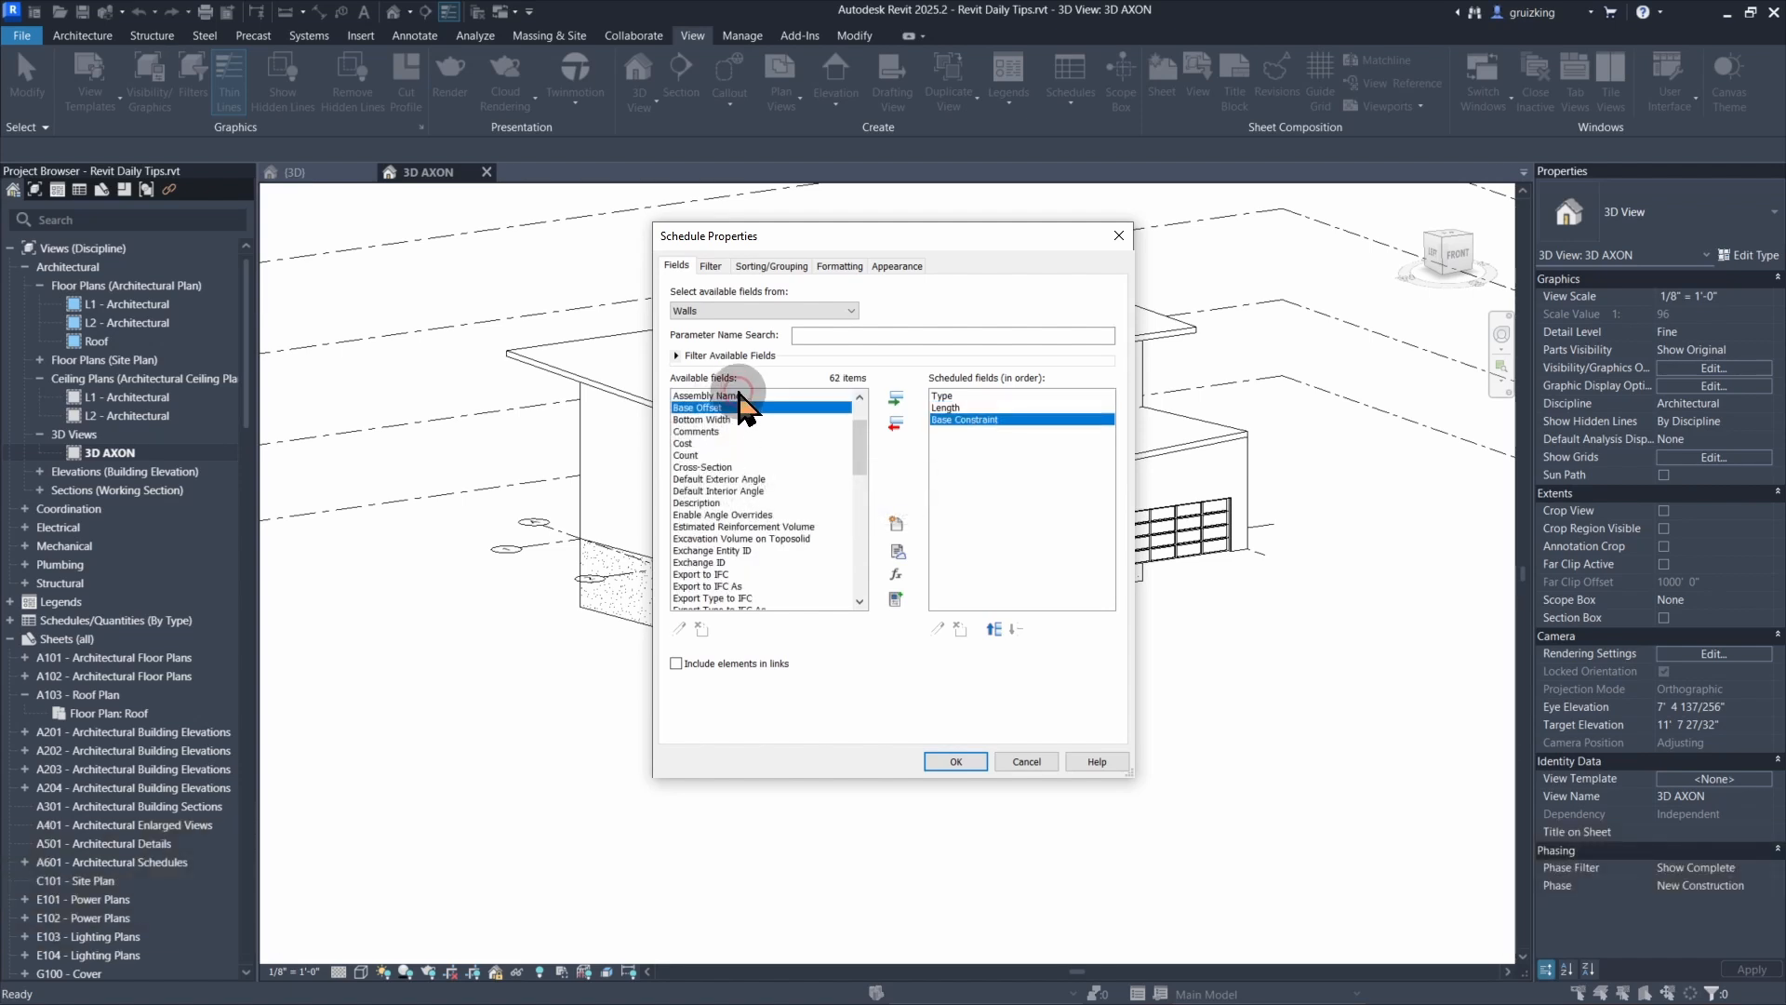
- Add Top Constraint, Phase Created and Structural Usage as the next scheduled fields
{"action": "left_click", "coordinate": [714, 467]}
{"action": "key", "text": "t"}
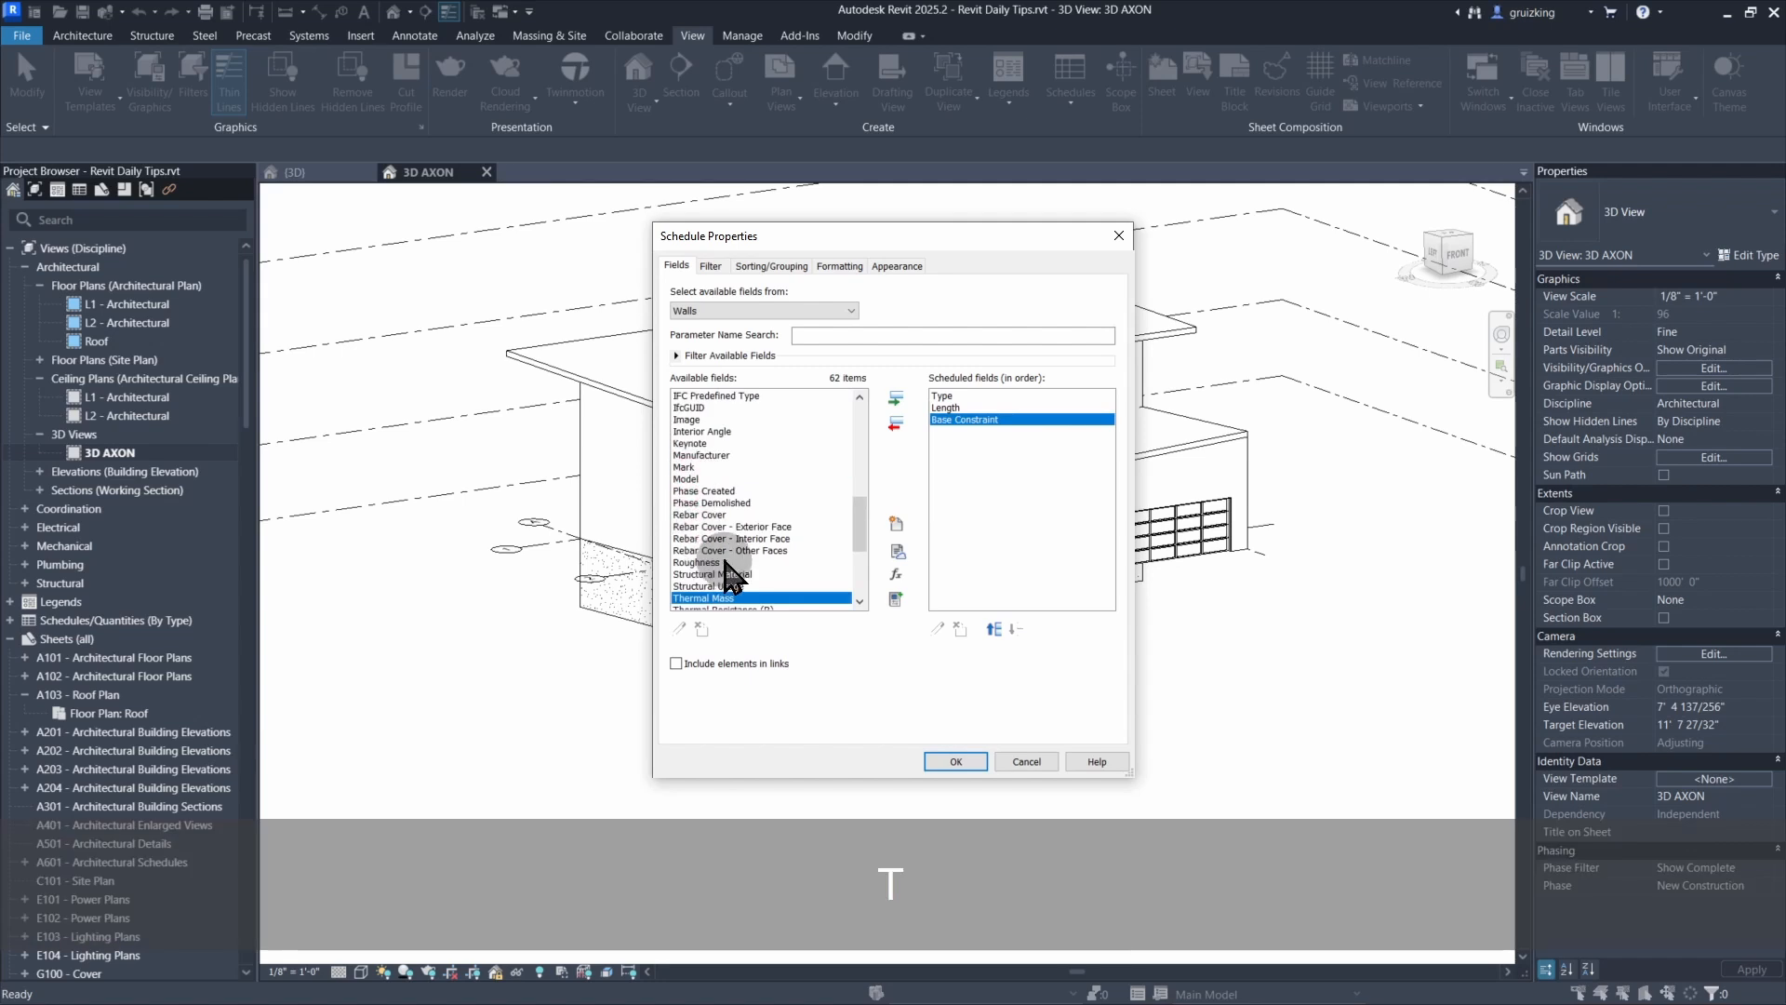
{"action": "double_click", "coordinate": [711, 551]}
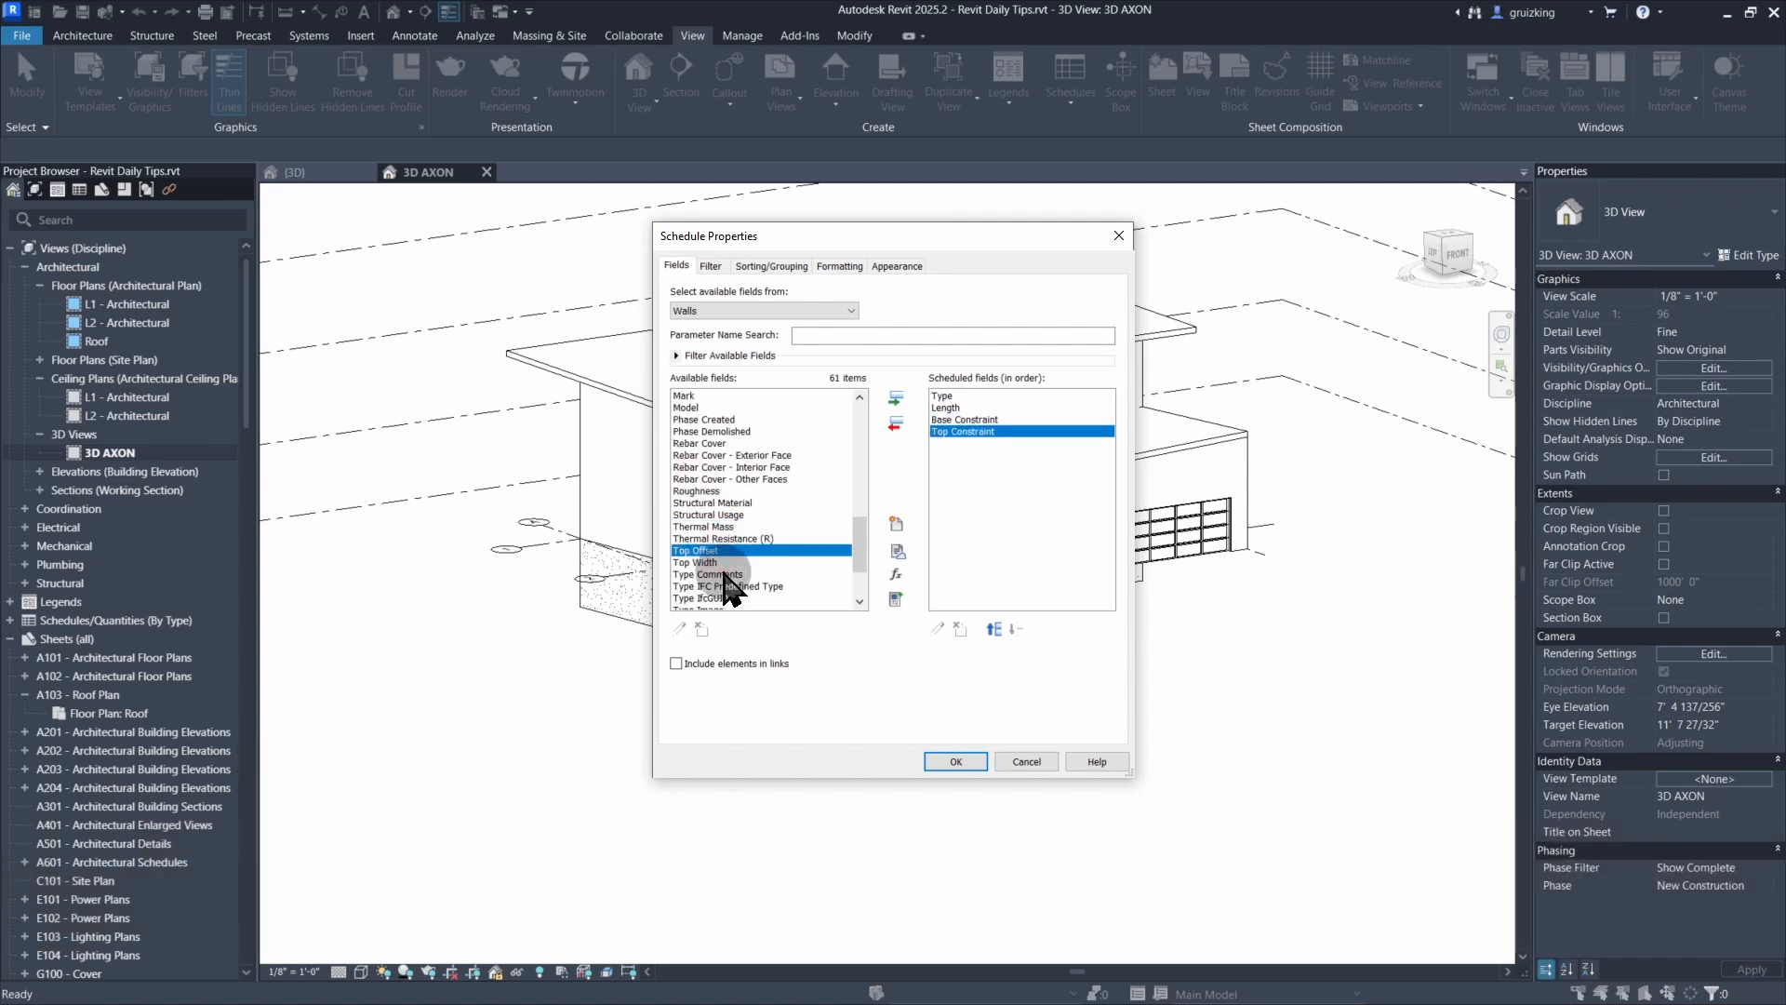
{"action": "double_click", "coordinate": [718, 420]}
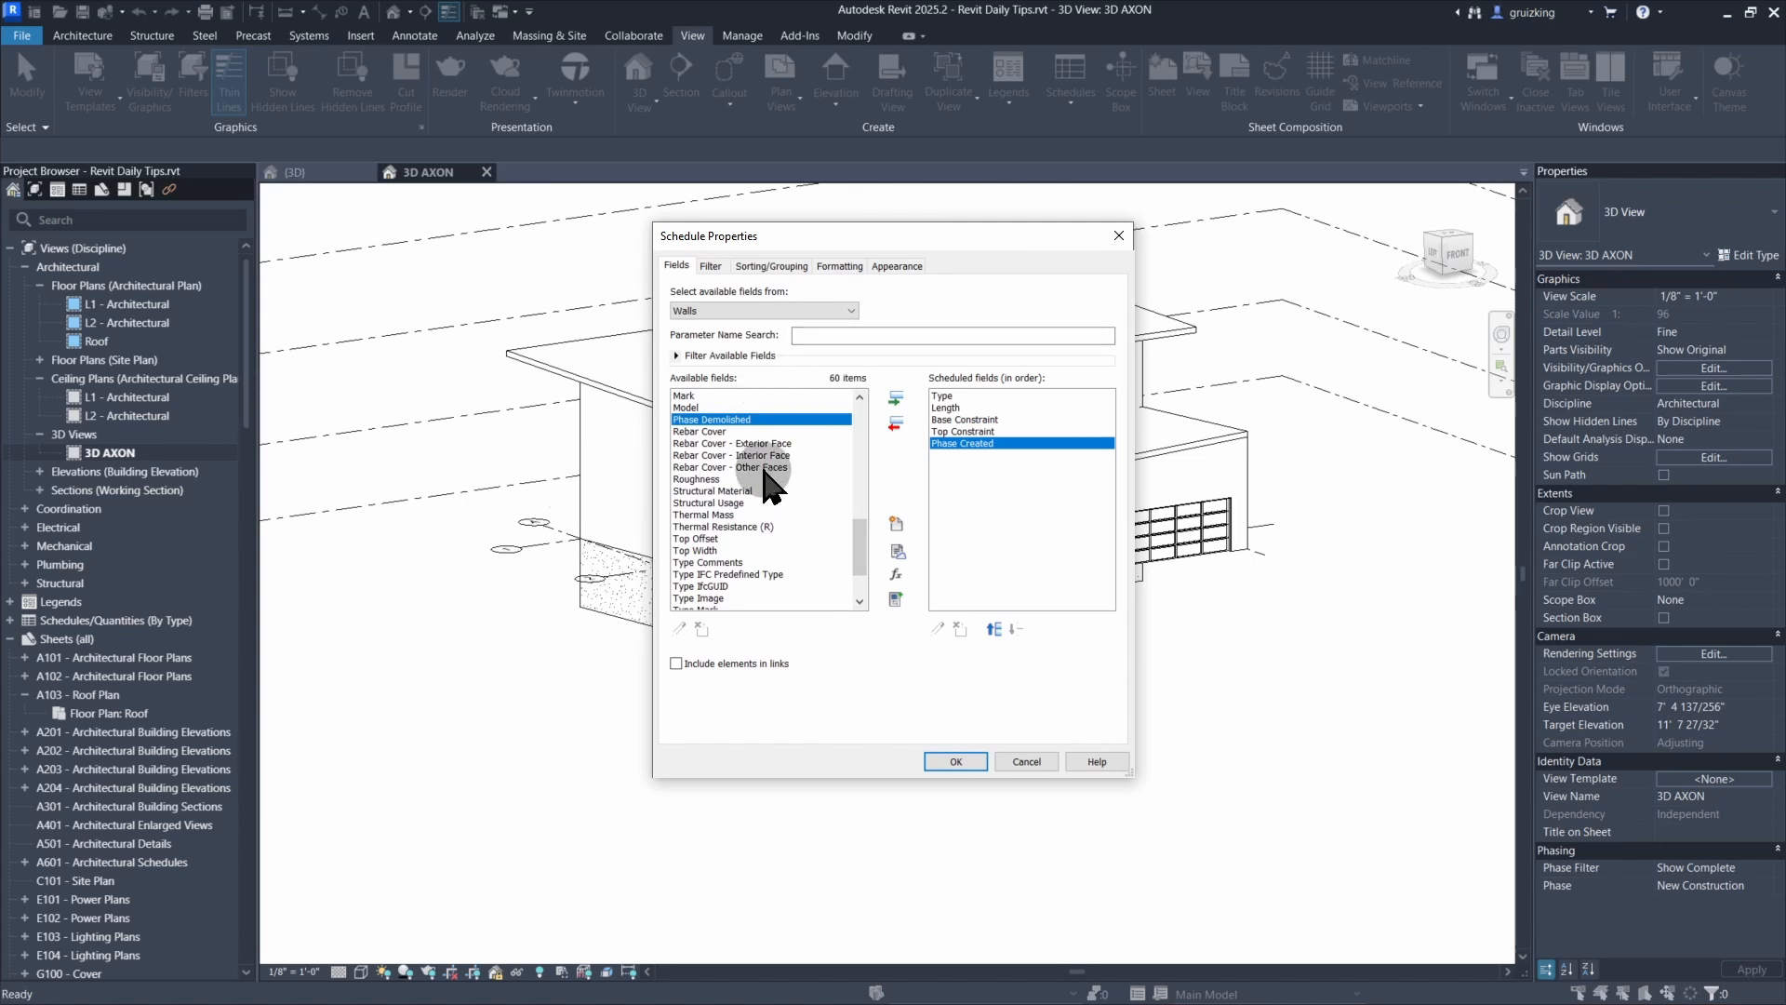
{"action": "double_click", "coordinate": [732, 503]}
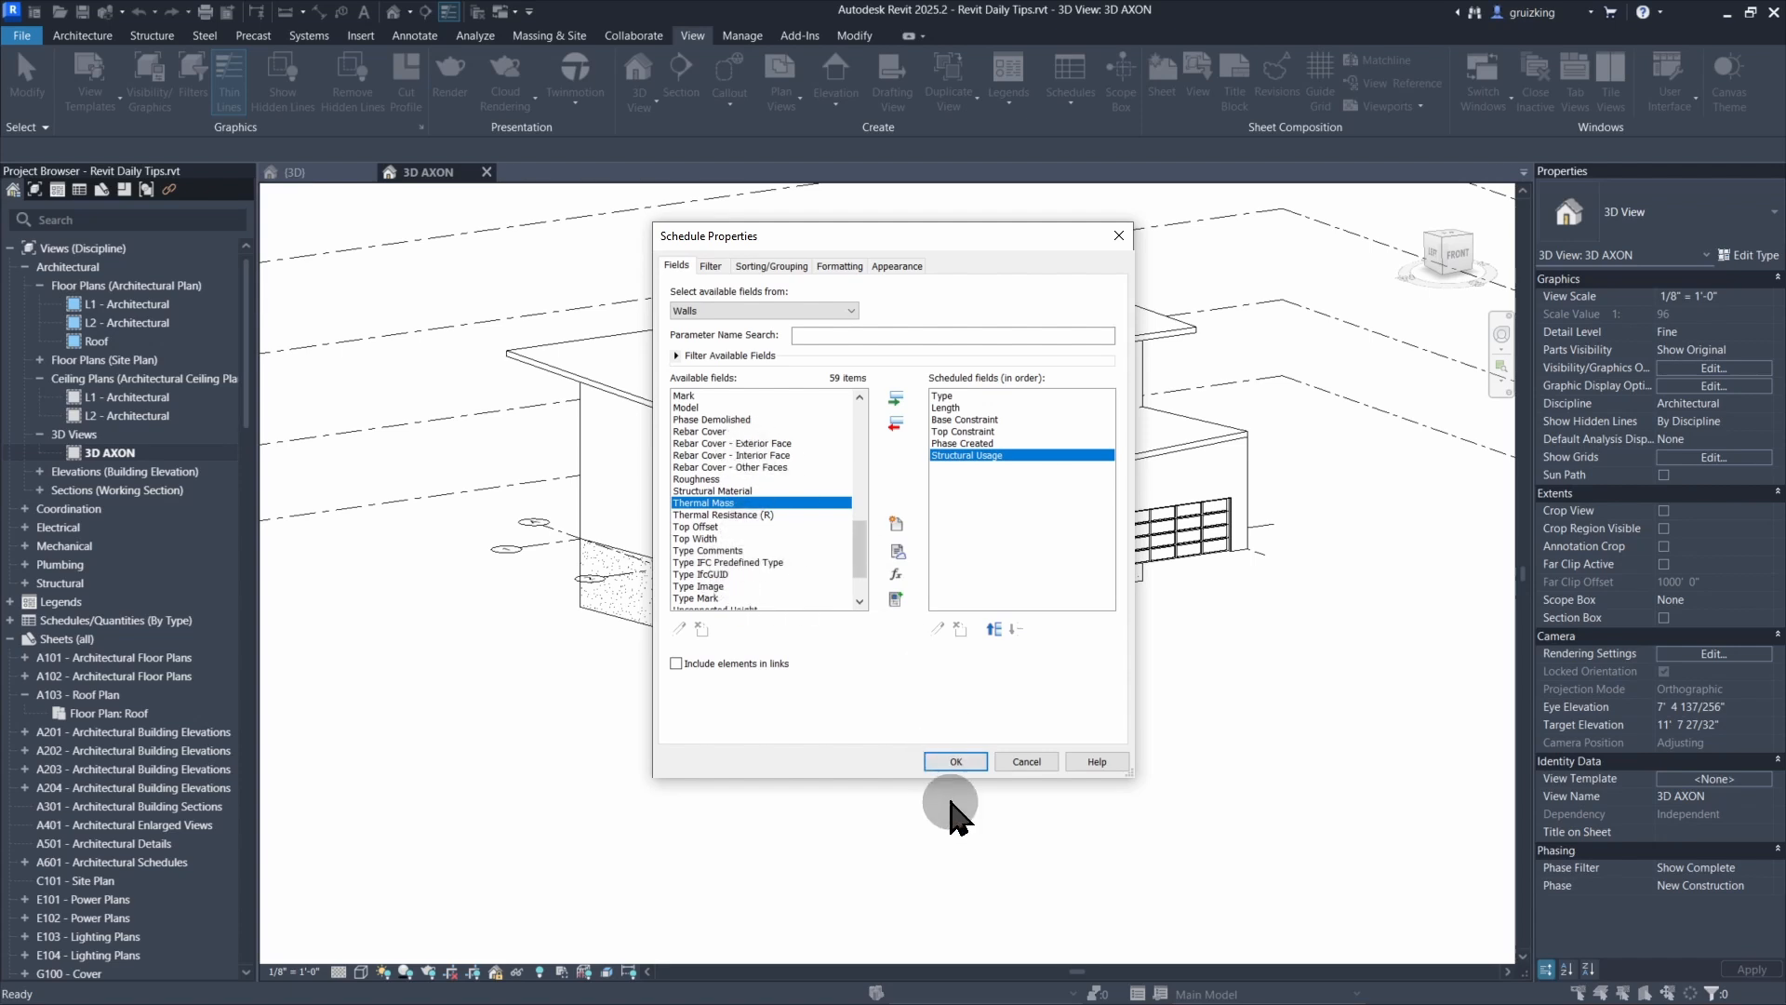
- Add Type Mark as the last scheduled field, without keeping Mark, and generate the wall schedule
{"action": "double_click", "coordinate": [688, 396]}
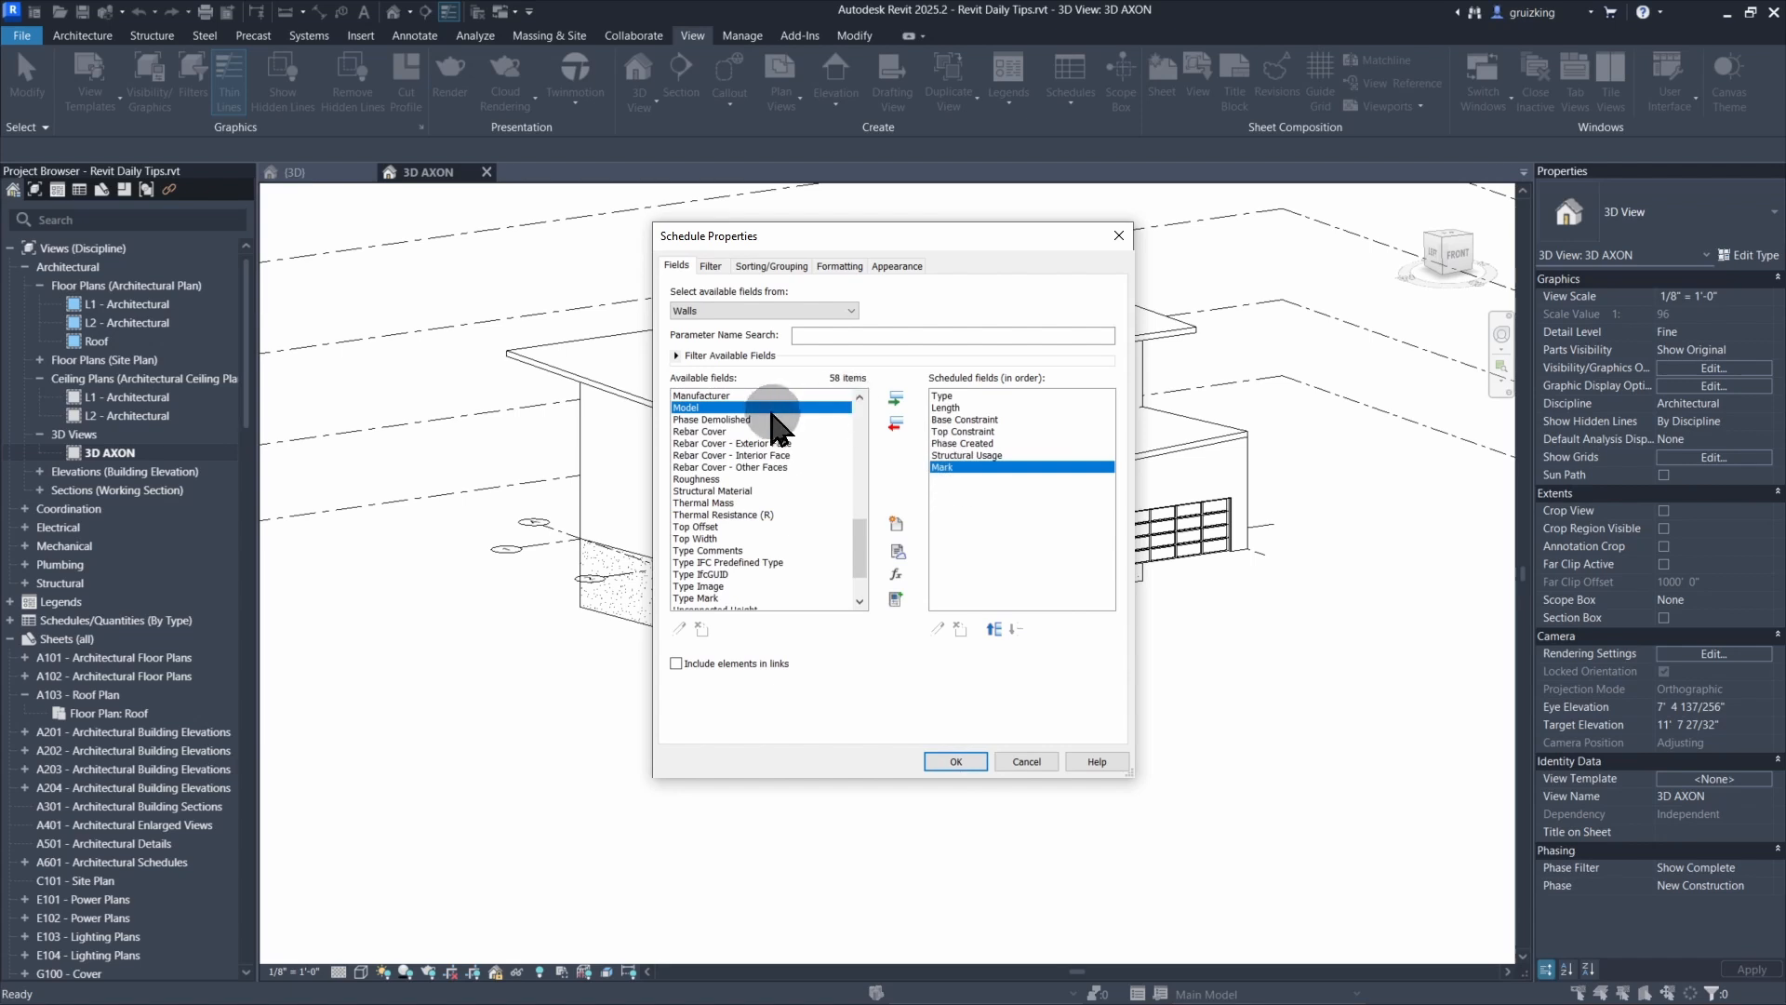
{"action": "double_click", "coordinate": [944, 467]}
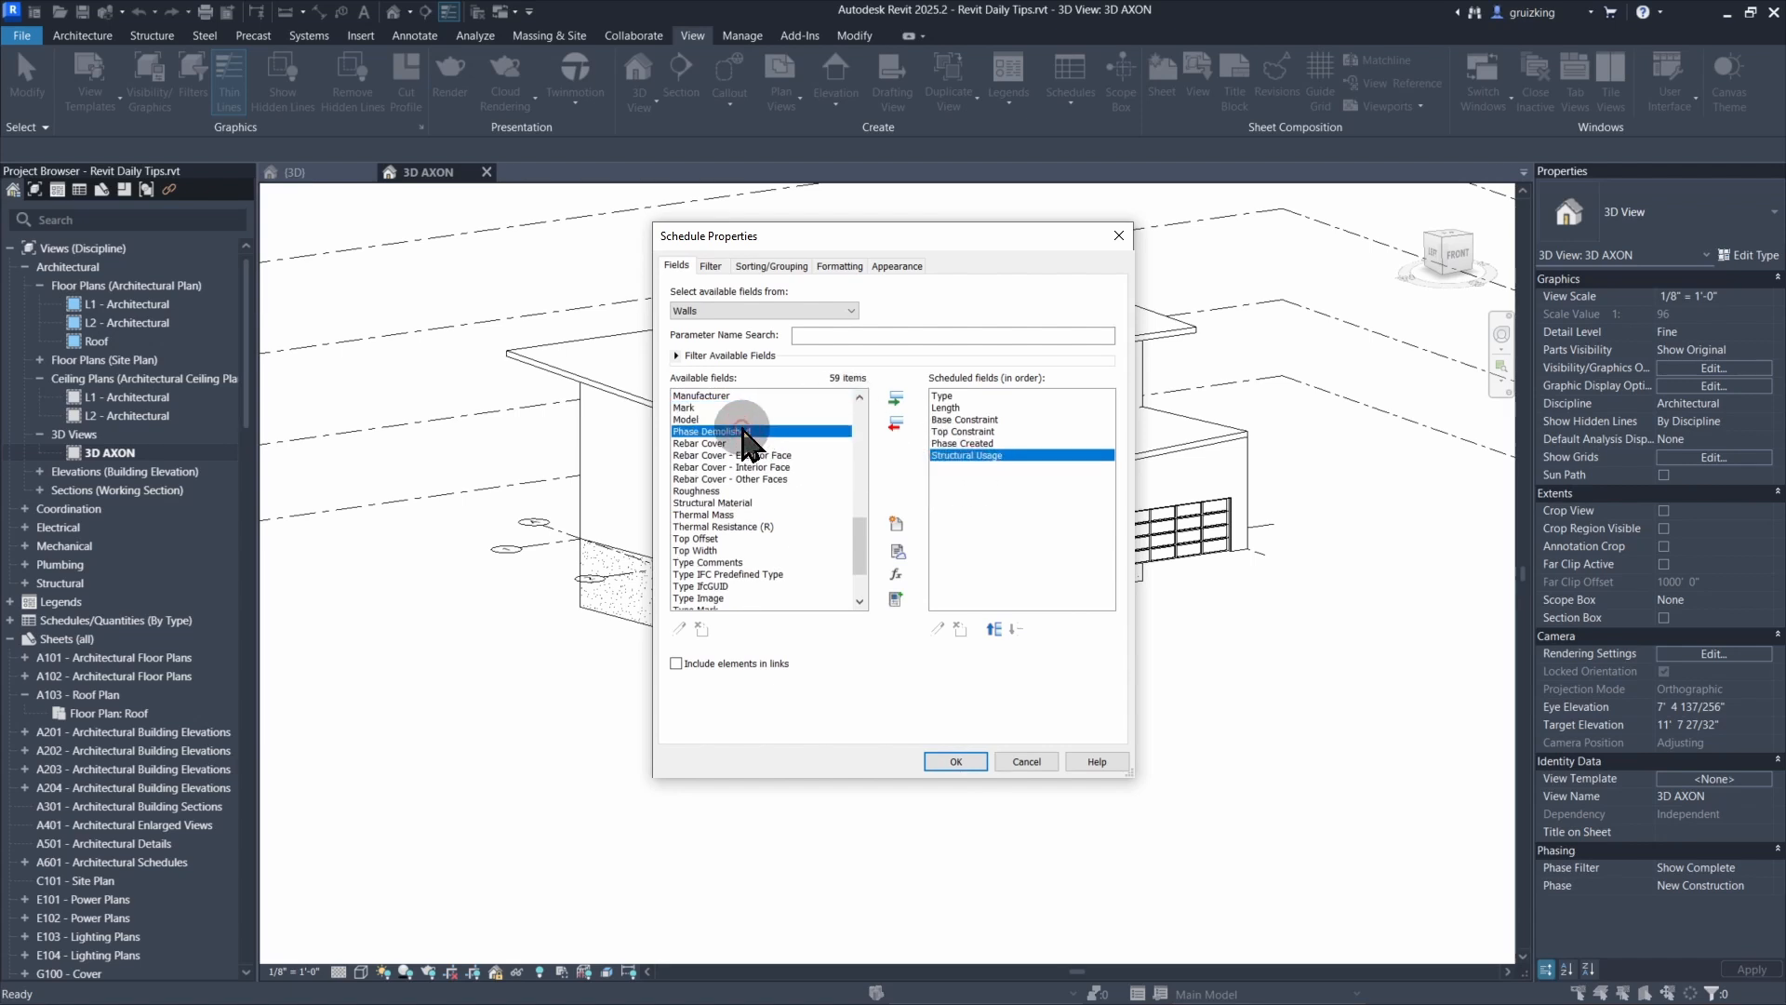
{"action": "left_click", "coordinate": [713, 513]}
{"action": "scroll", "coordinate": [713, 507], "scroll_direction": "down", "scroll_amount": 2}
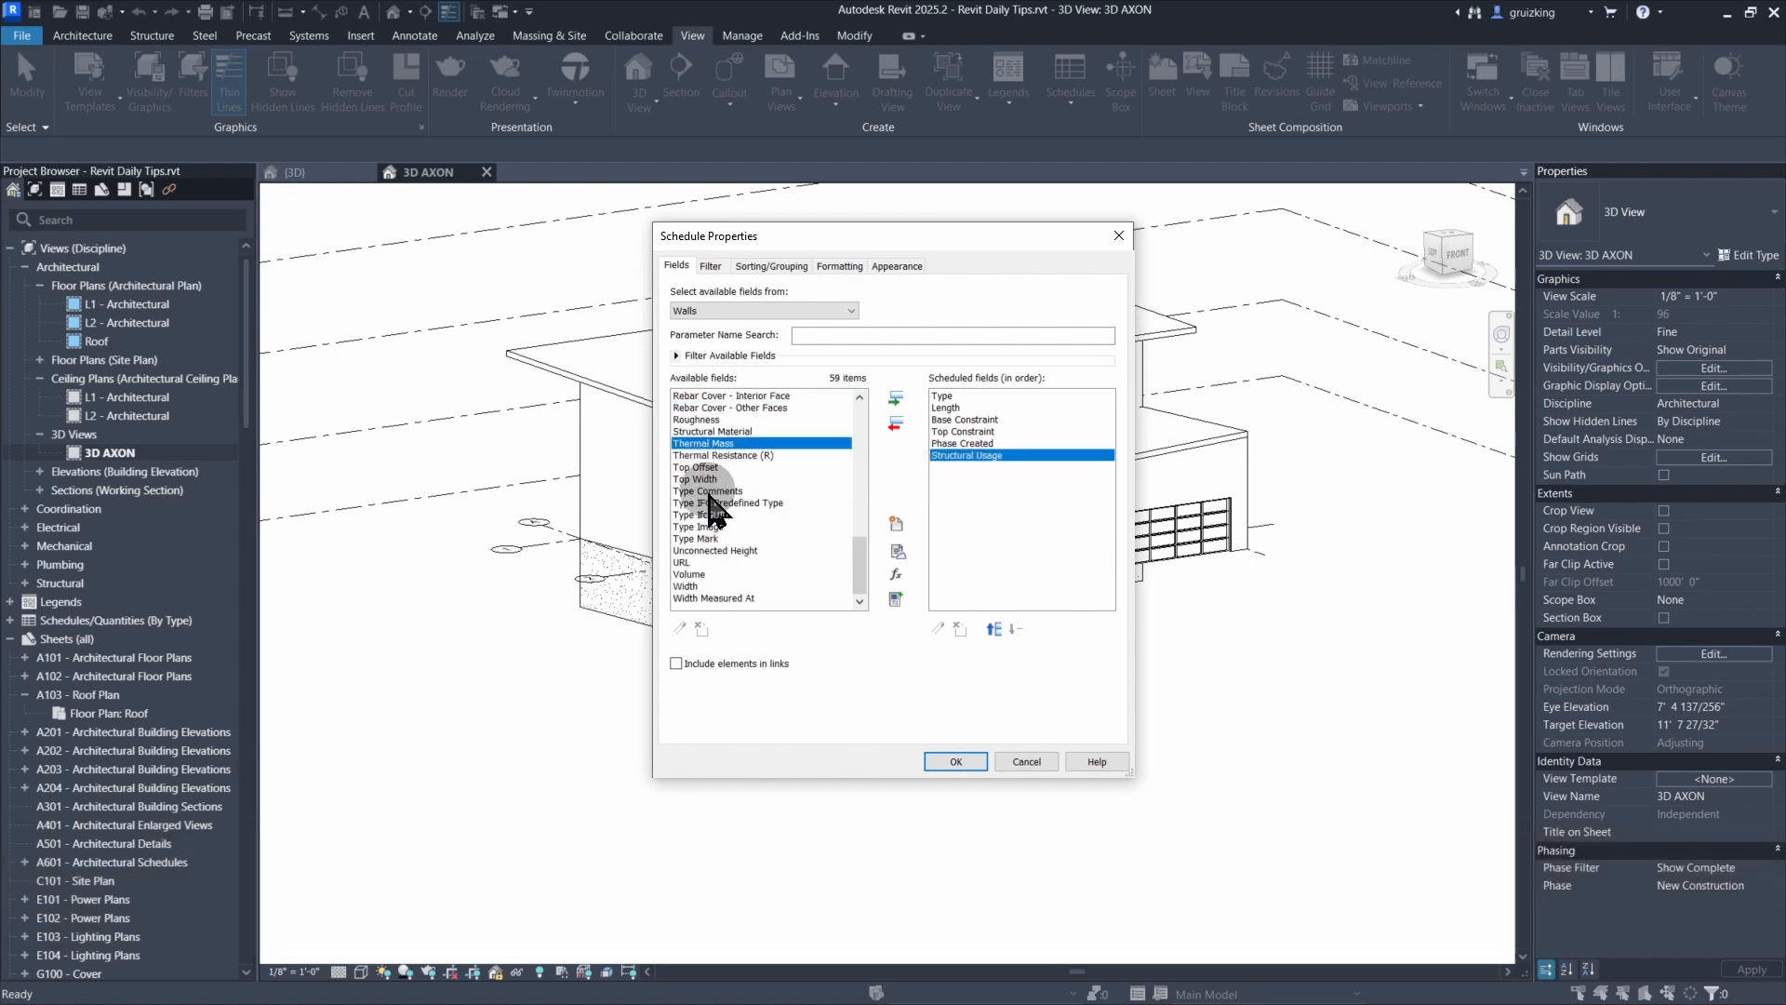
{"action": "double_click", "coordinate": [697, 538]}
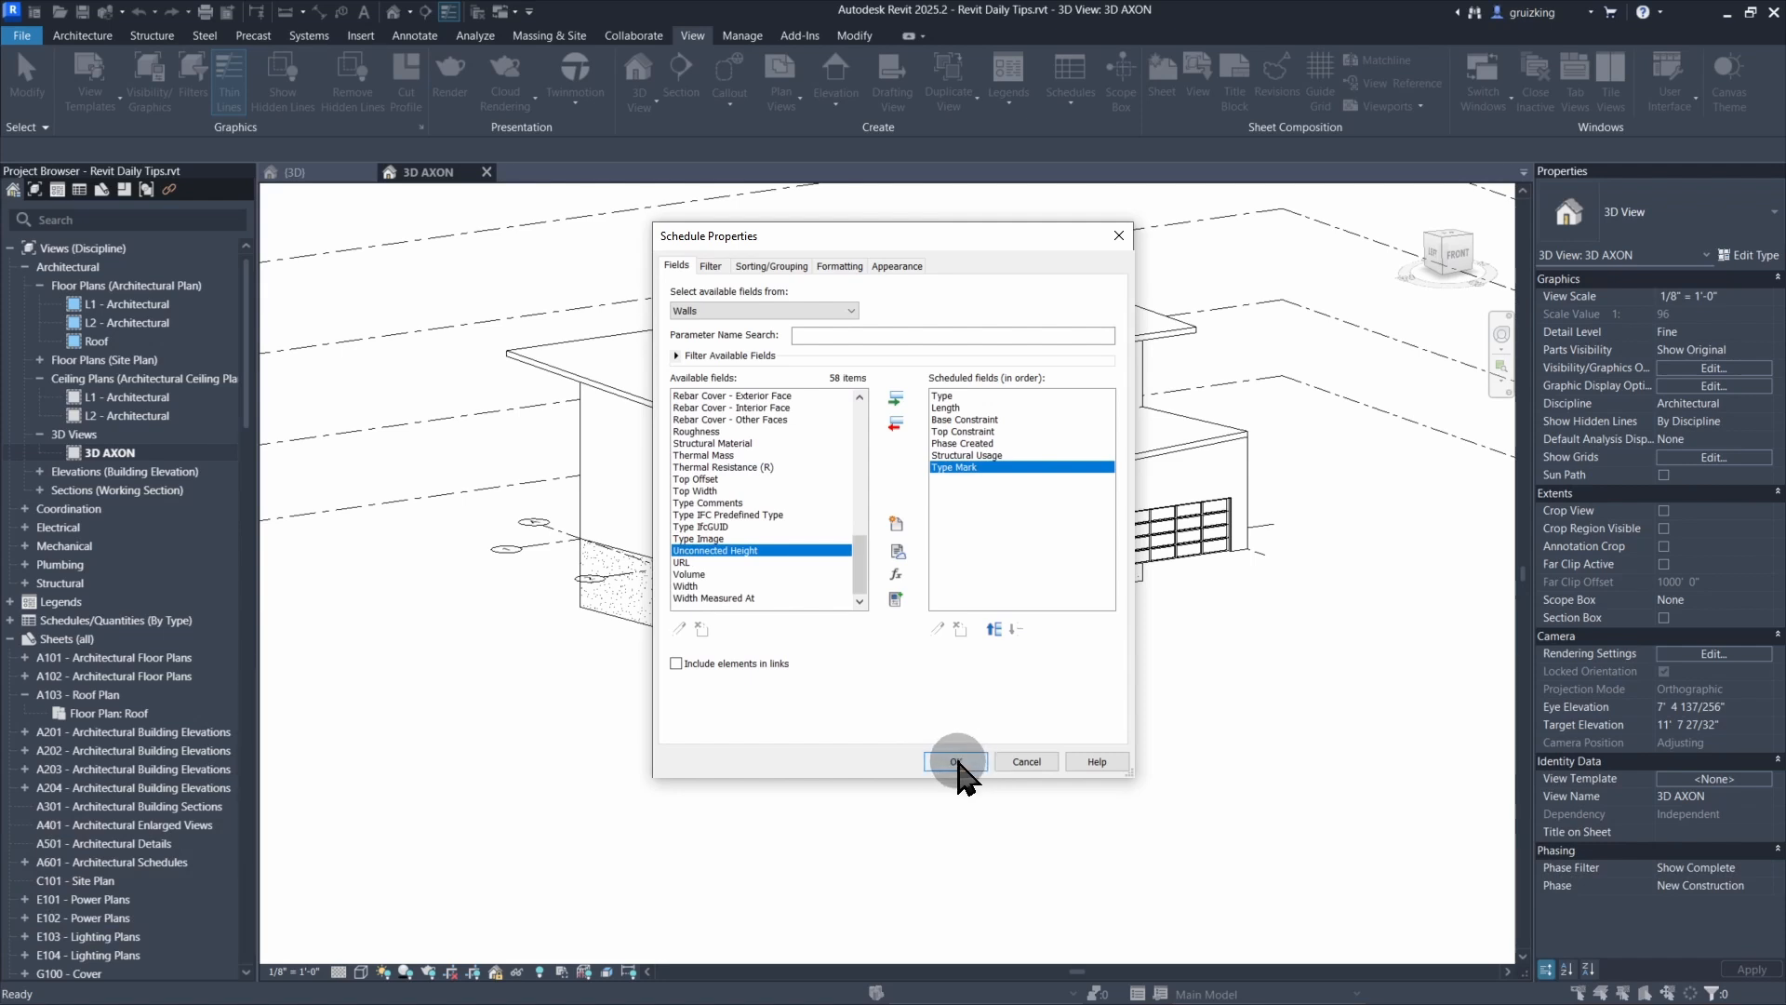
{"action": "left_click", "coordinate": [955, 761]}
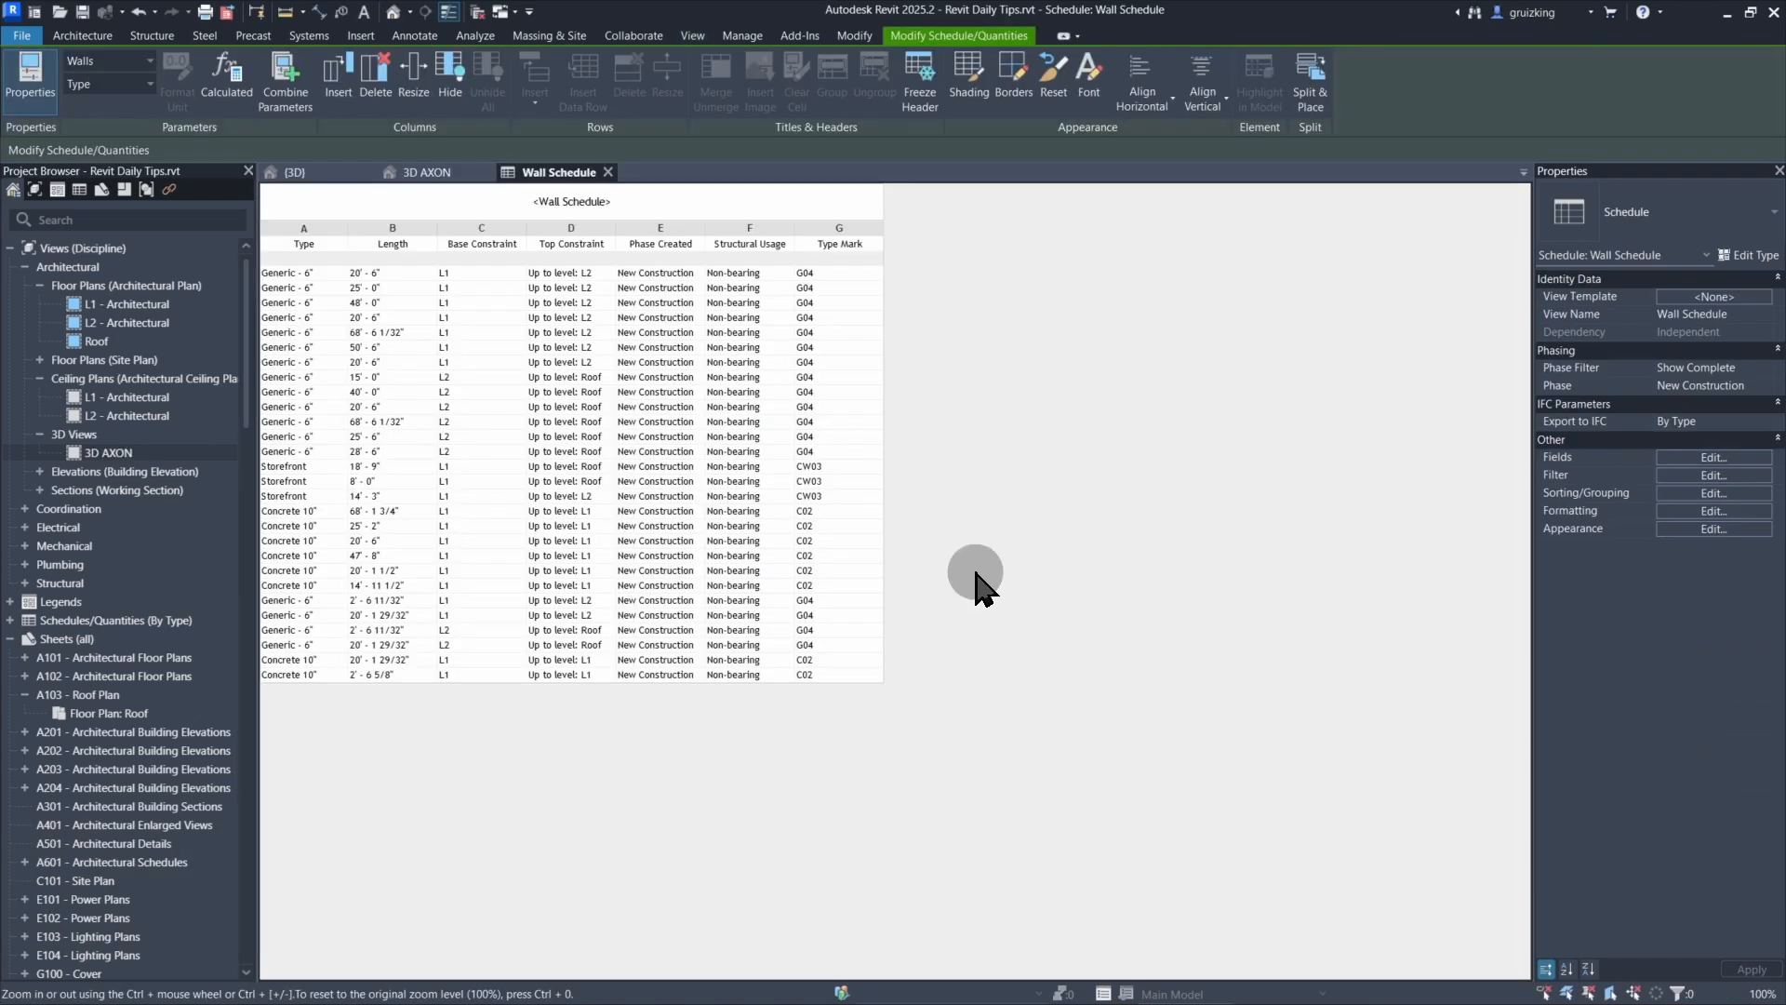
- Dock the Wall Schedule beside the 3D AXON view and fit the whole building in the narrowed 3D view
{"action": "left_click_drag", "start_coordinate": [545, 173], "coordinate": [1528, 432]}
{"action": "mouse_move", "coordinate": [1515, 337]}
{"action": "left_mouse_down"}
{"action": "mouse_move", "coordinate": [1525, 326]}
{"action": "mouse_move", "coordinate": [1500, 341]}
{"action": "left_mouse_up"}
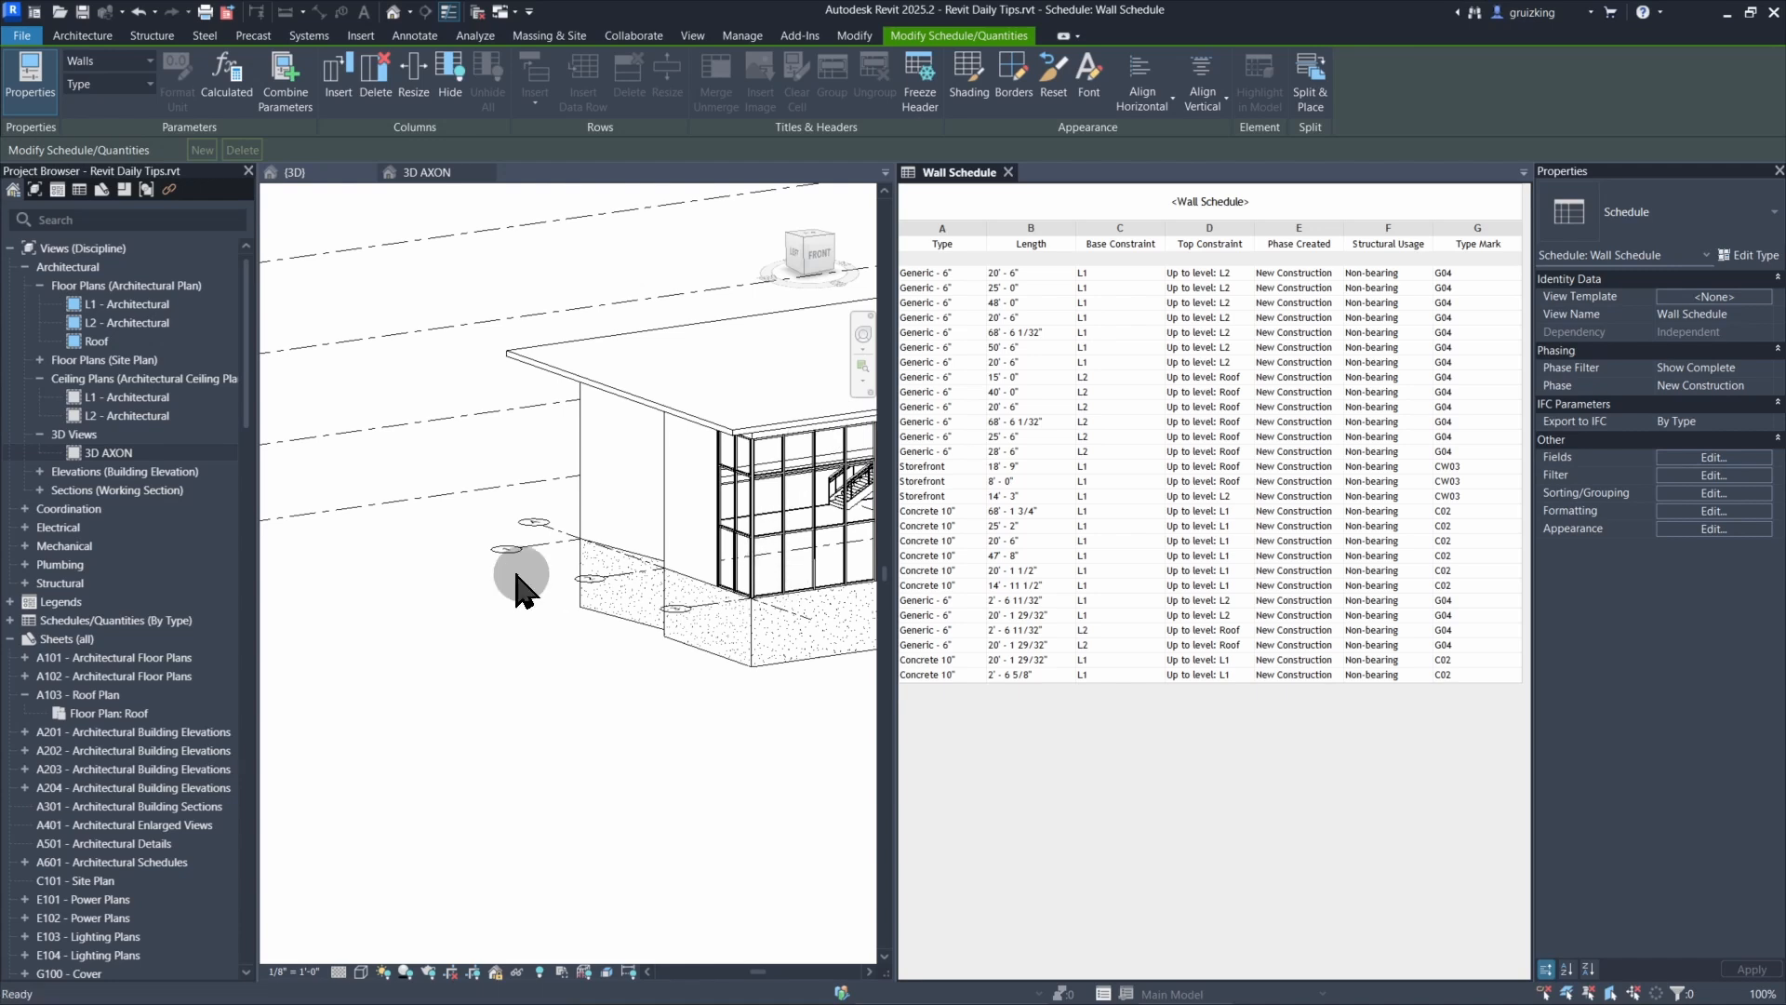
{"action": "left_click", "coordinate": [483, 540]}
{"action": "scroll", "coordinate": [558, 596], "scroll_direction": "down", "scroll_amount": 5}
{"action": "middle_click_drag", "start_coordinate": [581, 625], "coordinate": [634, 621]}
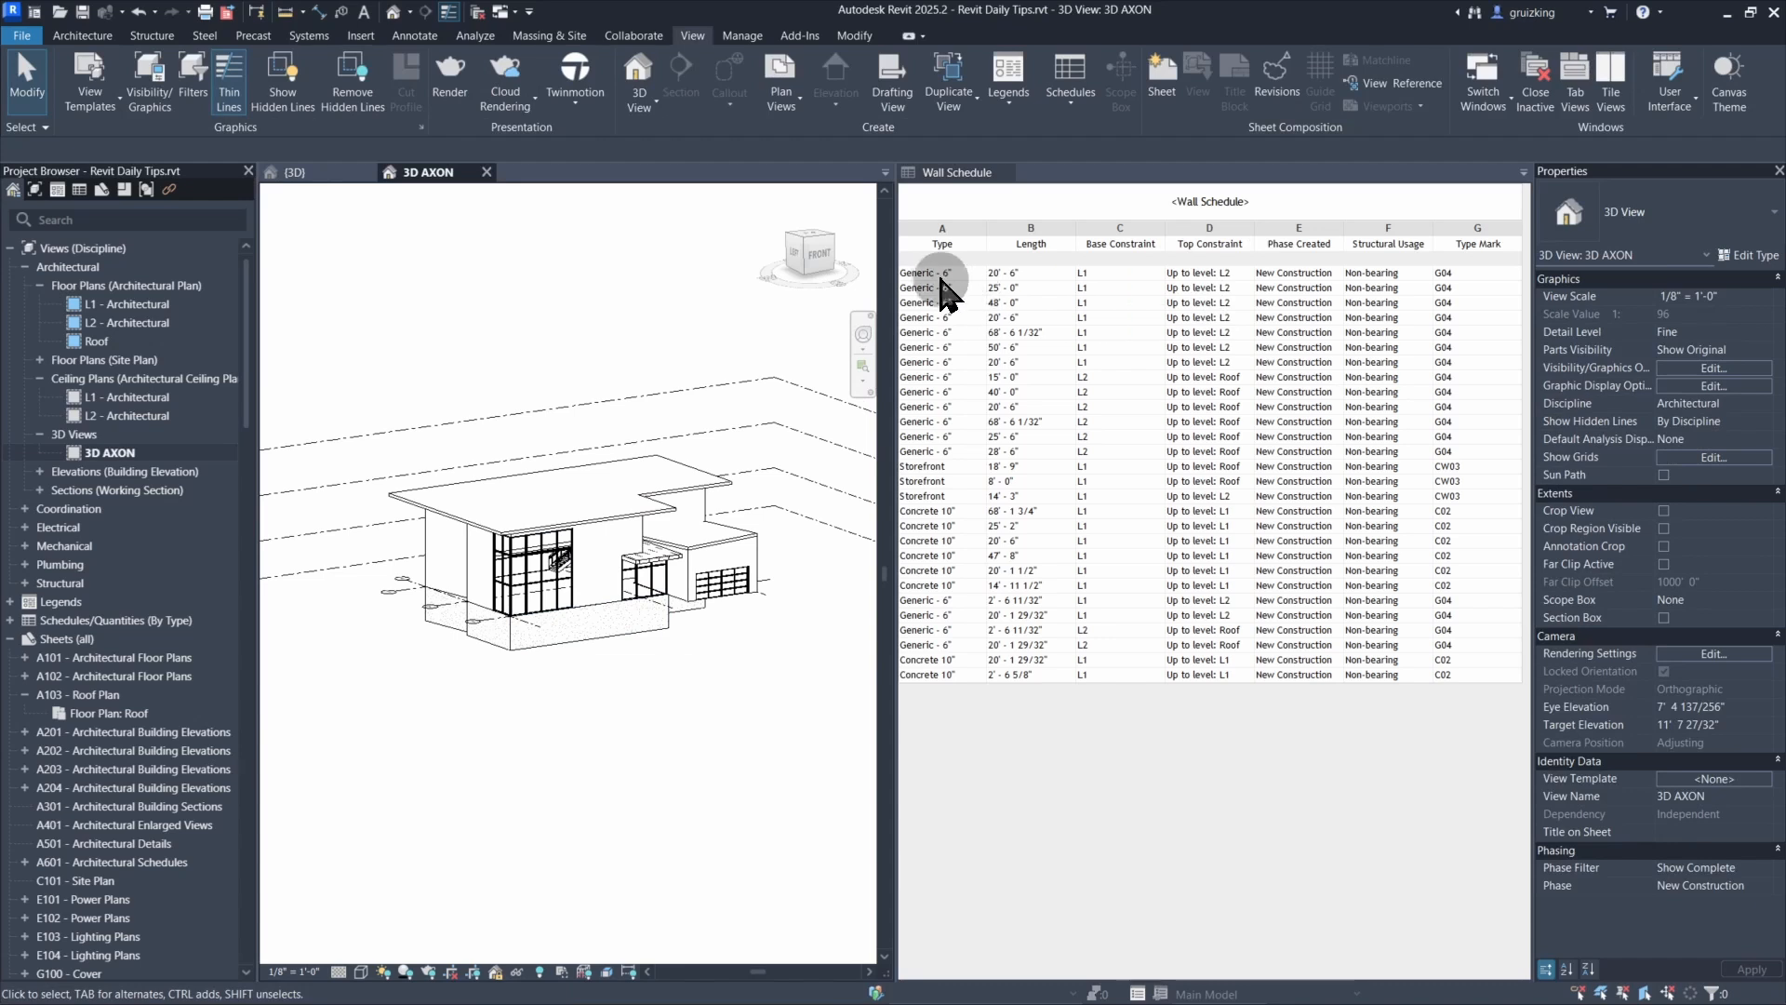
- Try to delete the wall in the schedule's first row, but cancel the deletion
{"action": "left_click", "coordinate": [937, 274]}
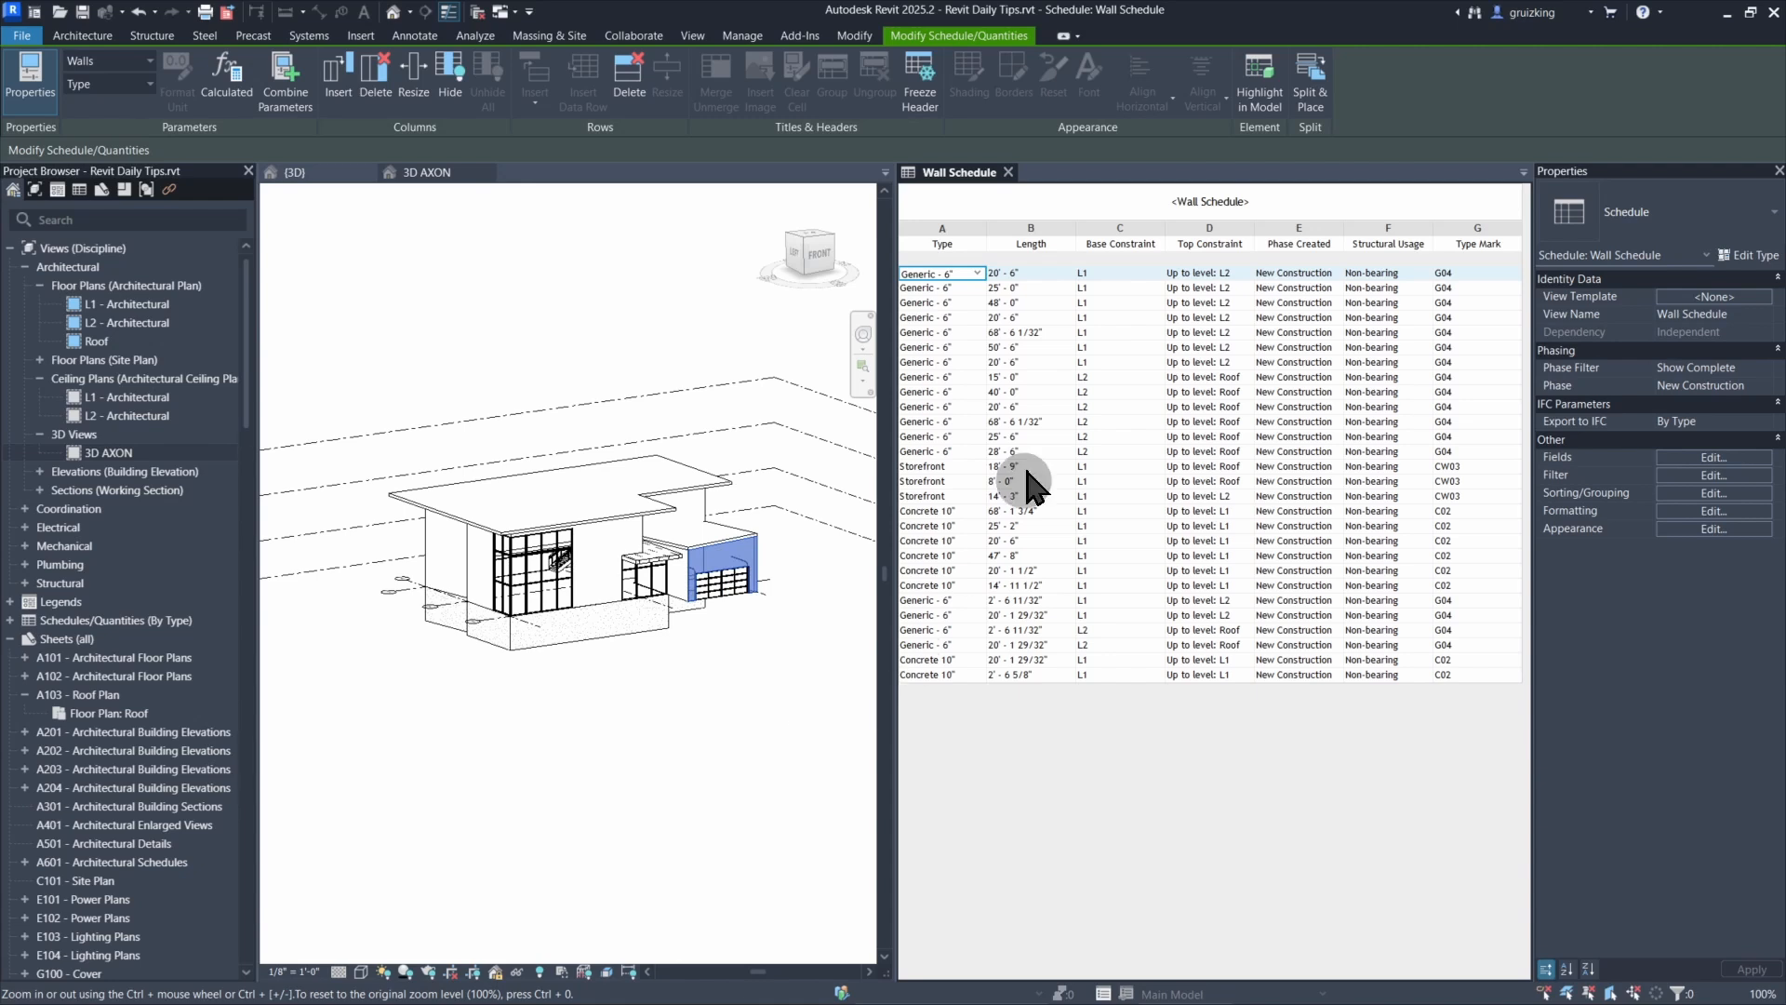
{"action": "left_click", "coordinate": [633, 80]}
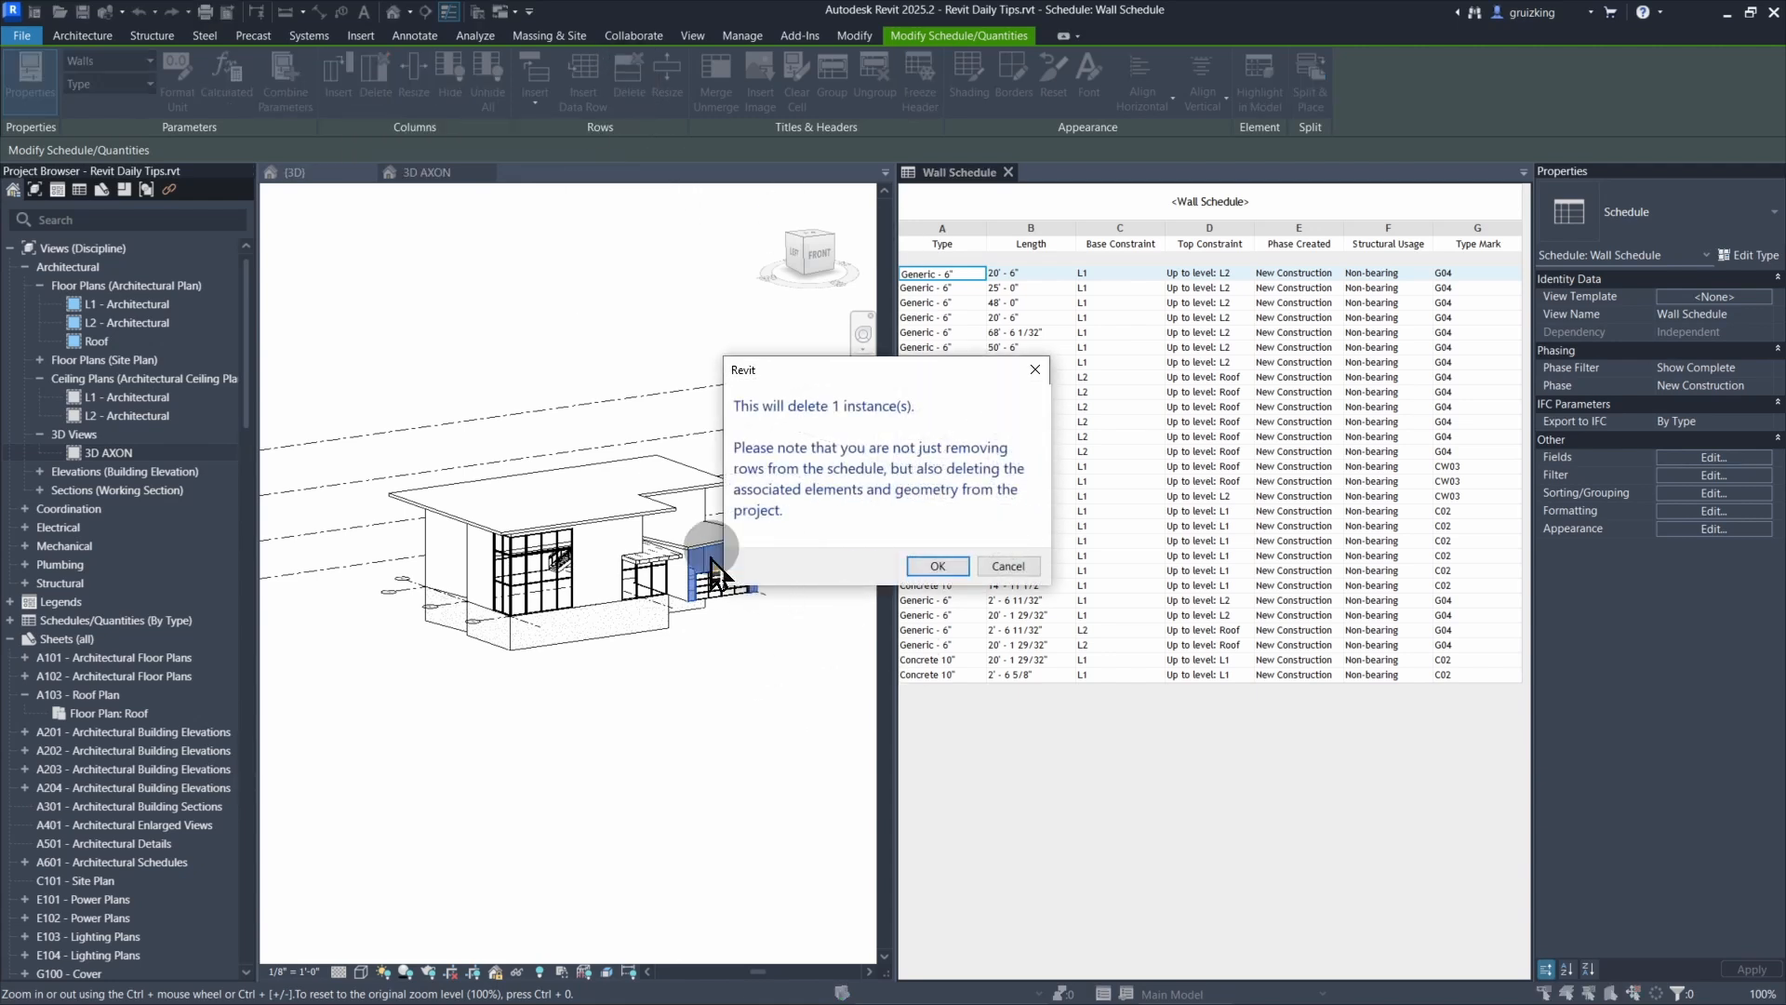
{"action": "left_click", "coordinate": [1008, 566]}
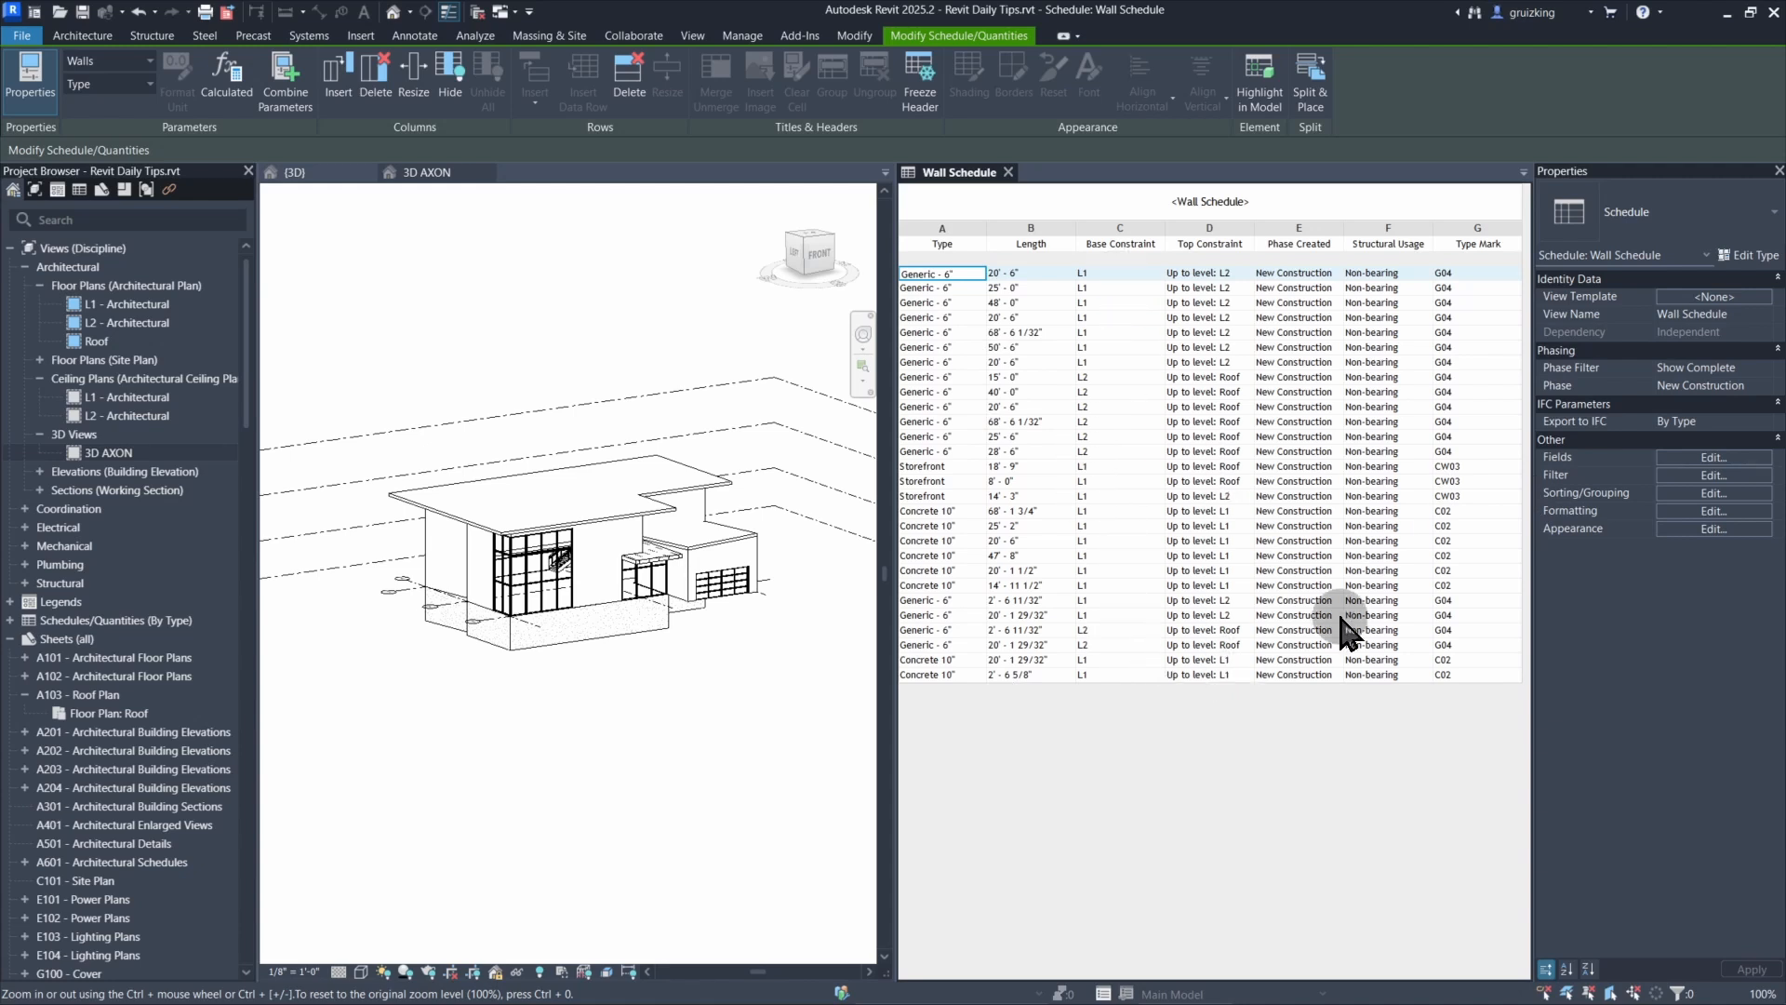
- Set the wall schedule's sorting to Base Constraint in ascending order
{"action": "left_click", "coordinate": [1712, 492]}
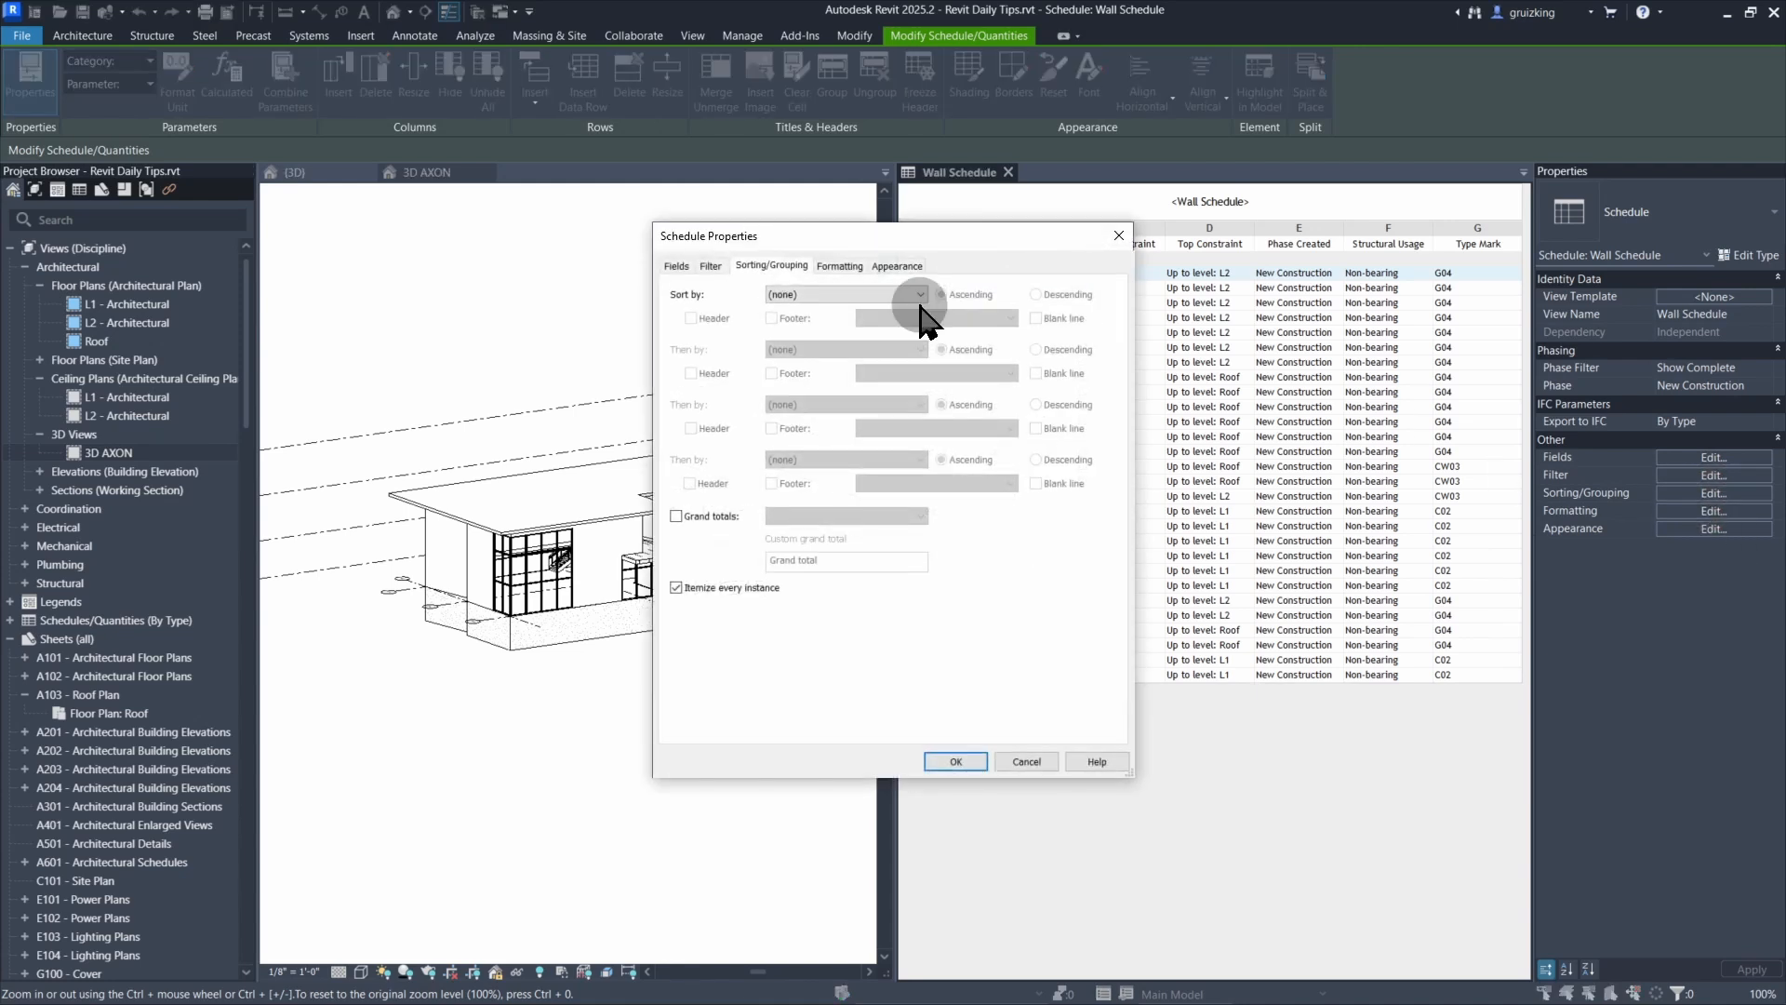
{"action": "left_click", "coordinate": [819, 295]}
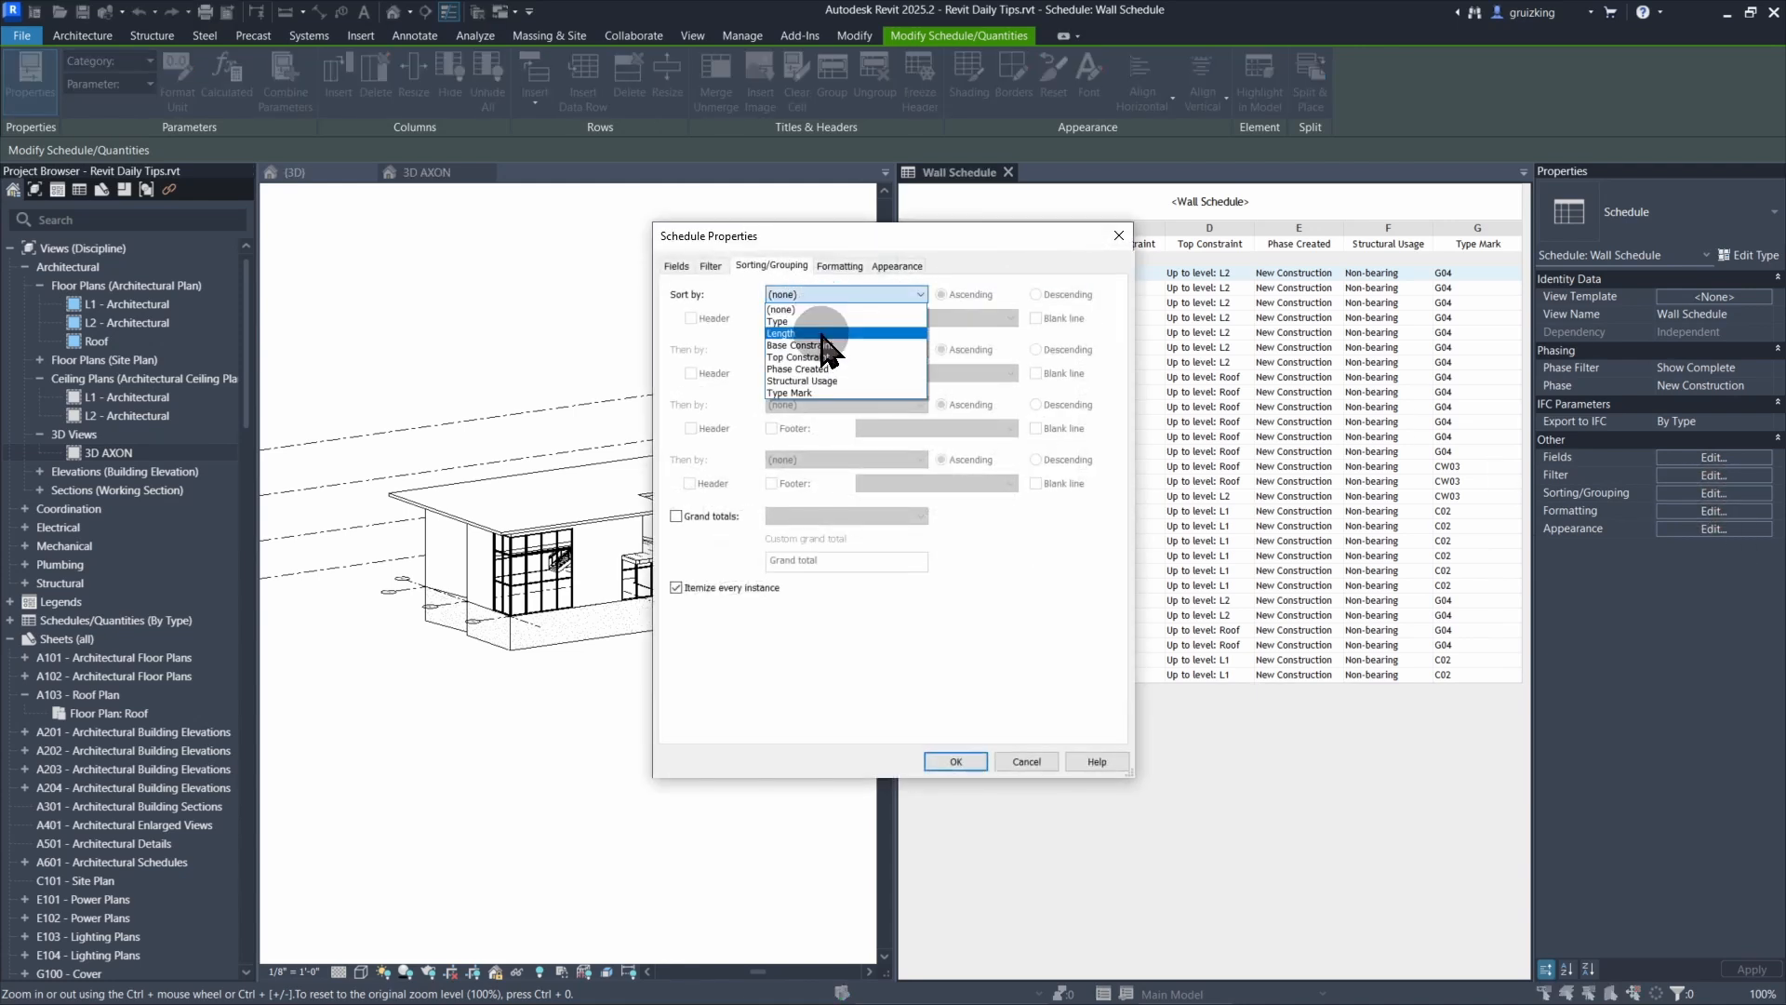
{"action": "left_click", "coordinate": [810, 333]}
{"action": "left_click", "coordinate": [804, 294]}
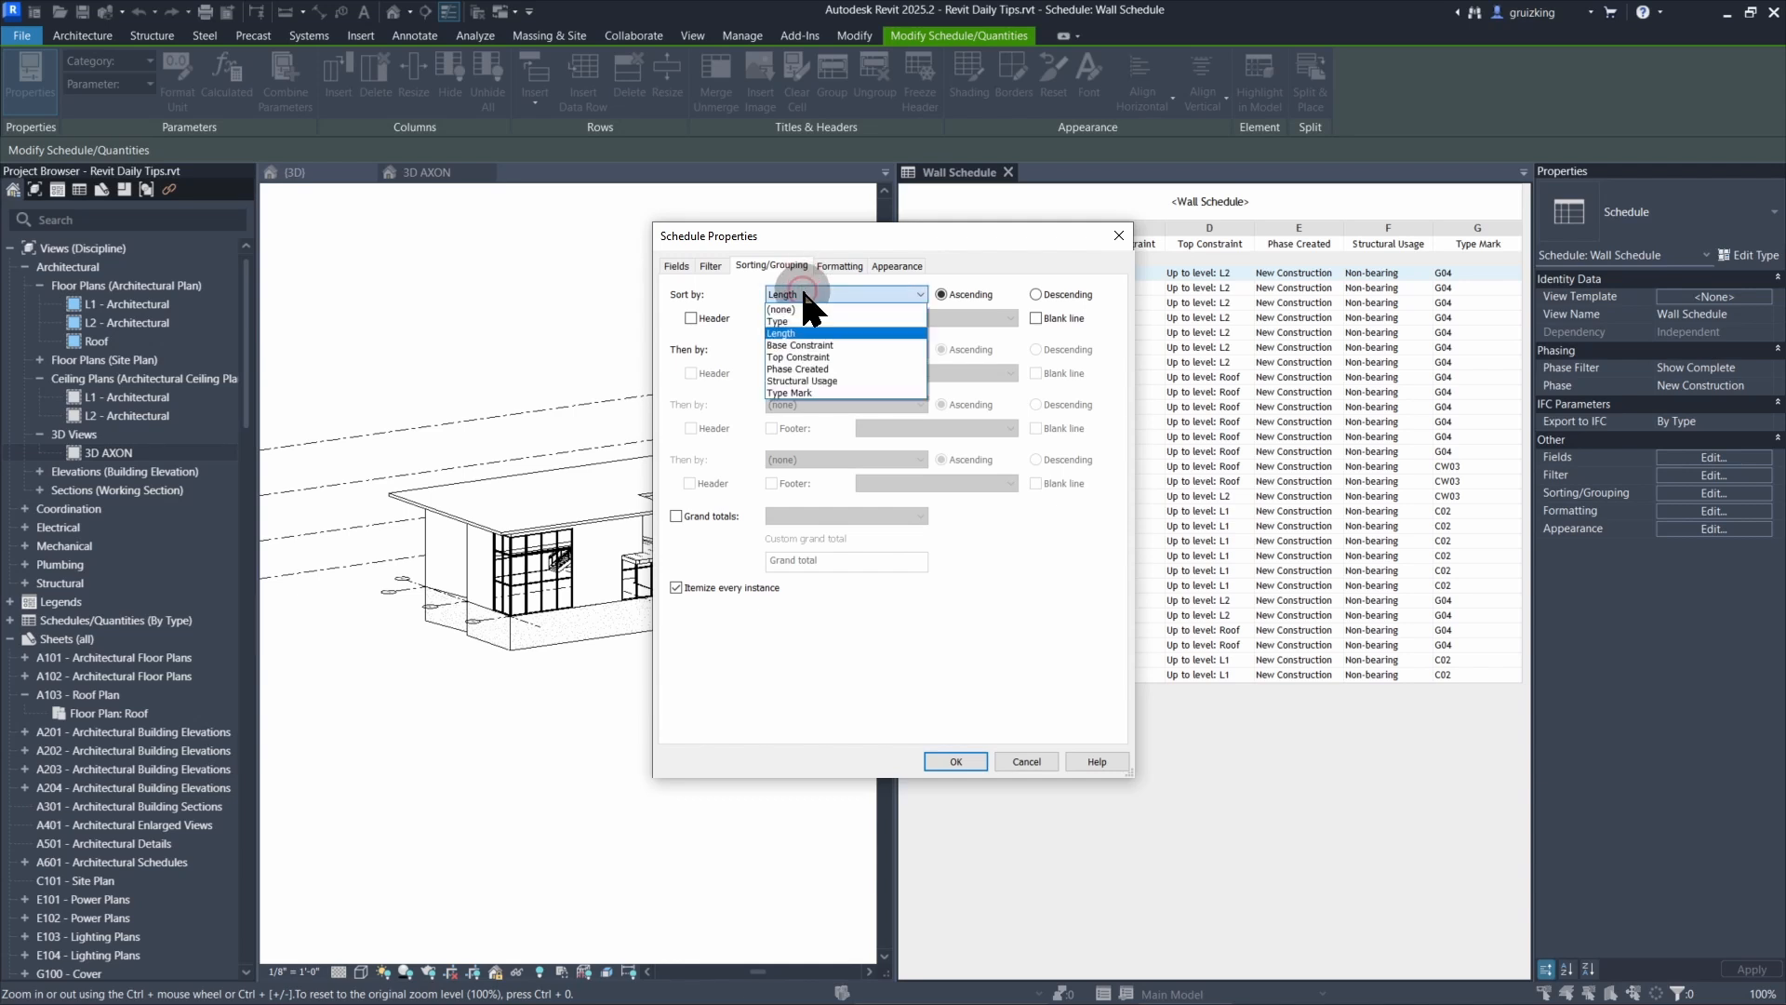
{"action": "left_click", "coordinate": [796, 345]}
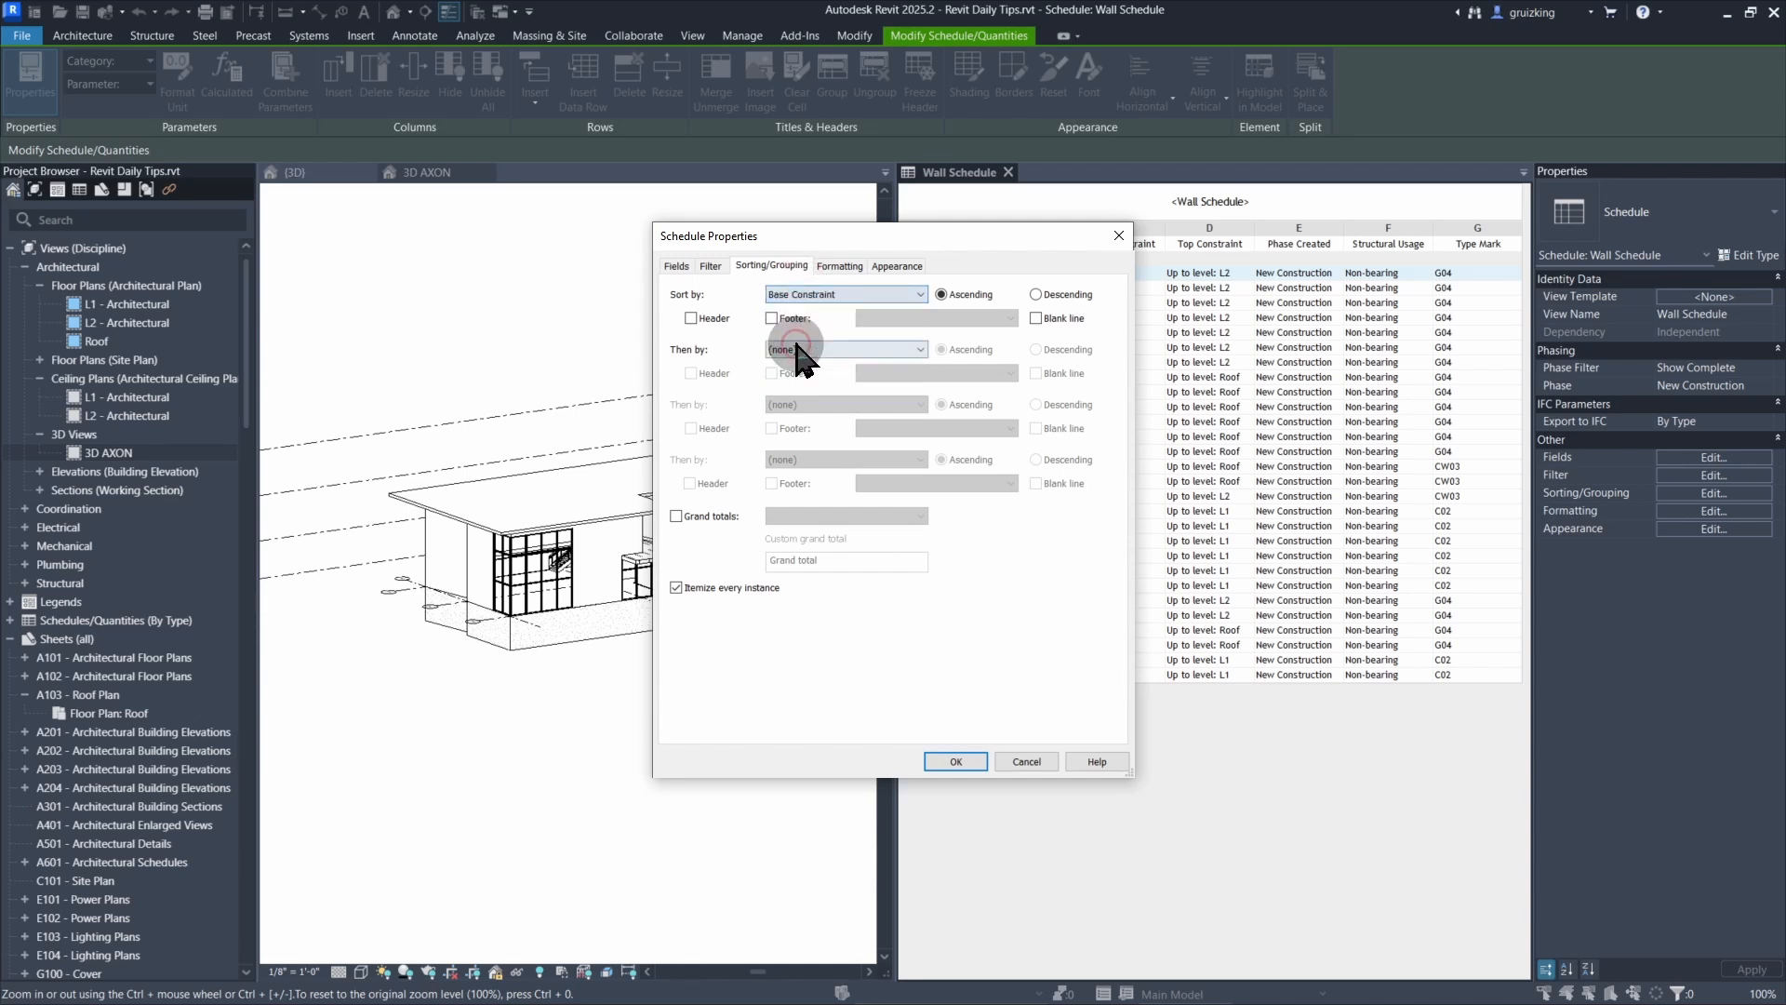
- Enable a header and a footer for the Base Constraint groups, with the footer showing Totals only
{"action": "left_click", "coordinate": [693, 318]}
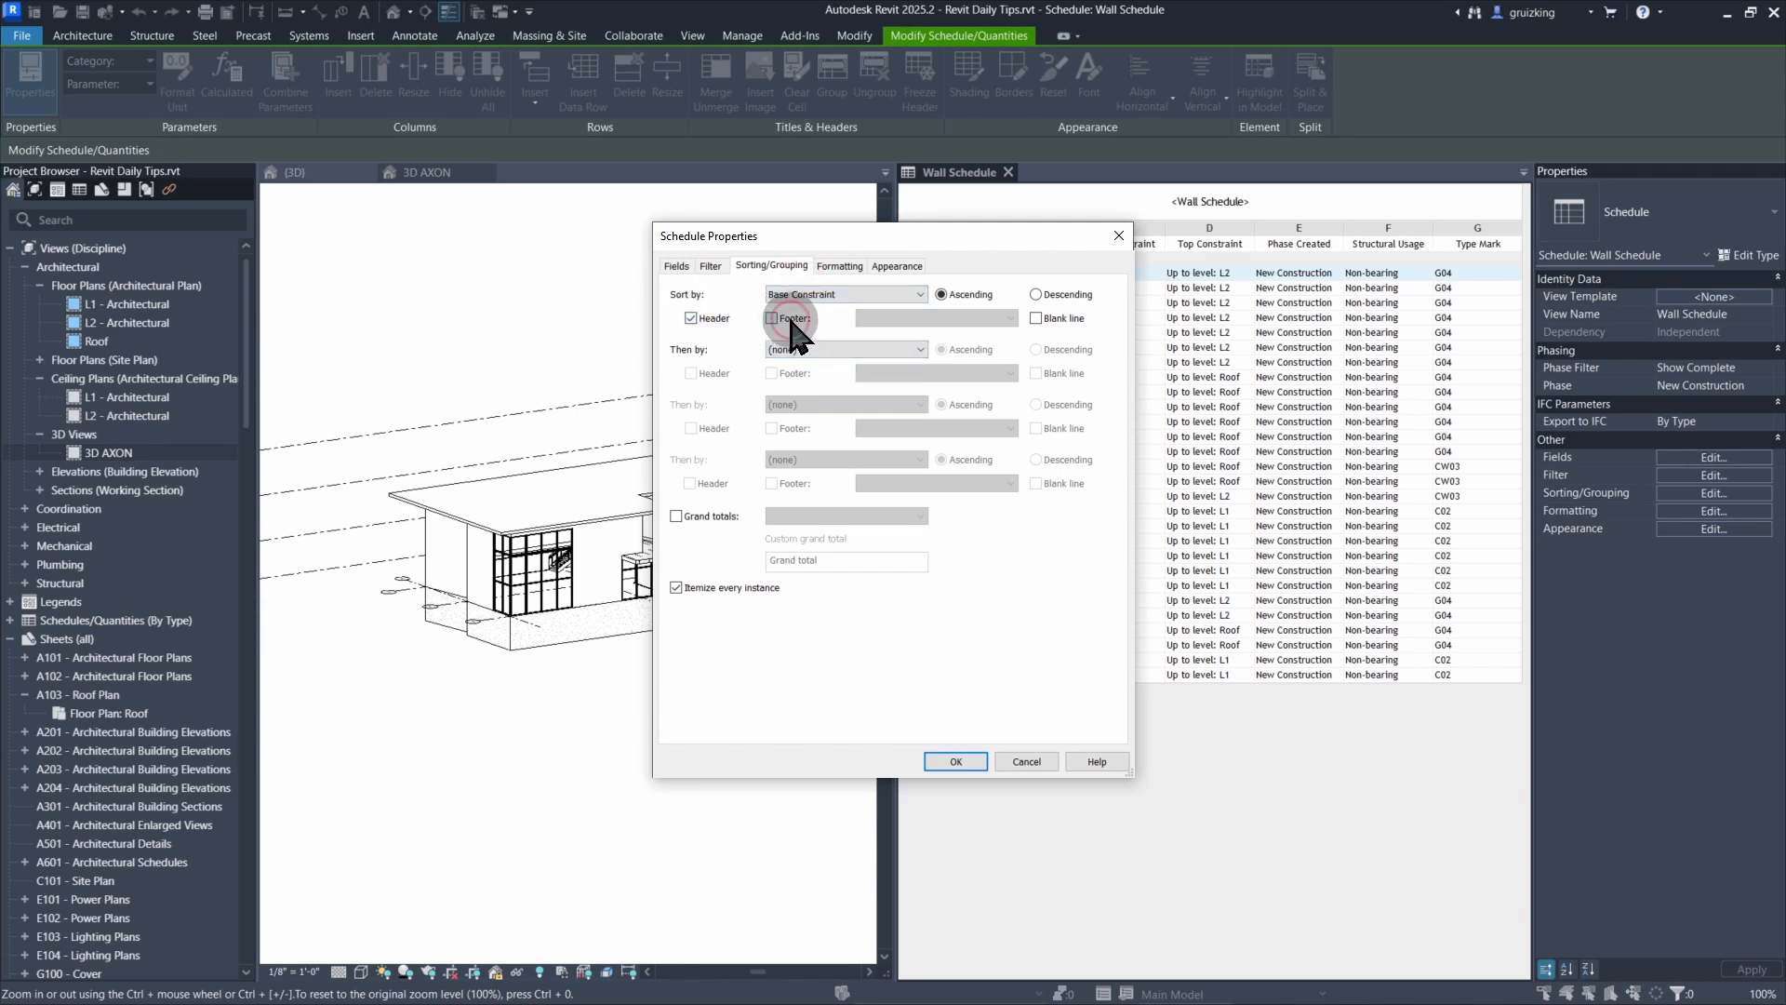
{"action": "left_click", "coordinate": [772, 318]}
{"action": "left_click_drag", "start_coordinate": [933, 236], "coordinate": [620, 254]}
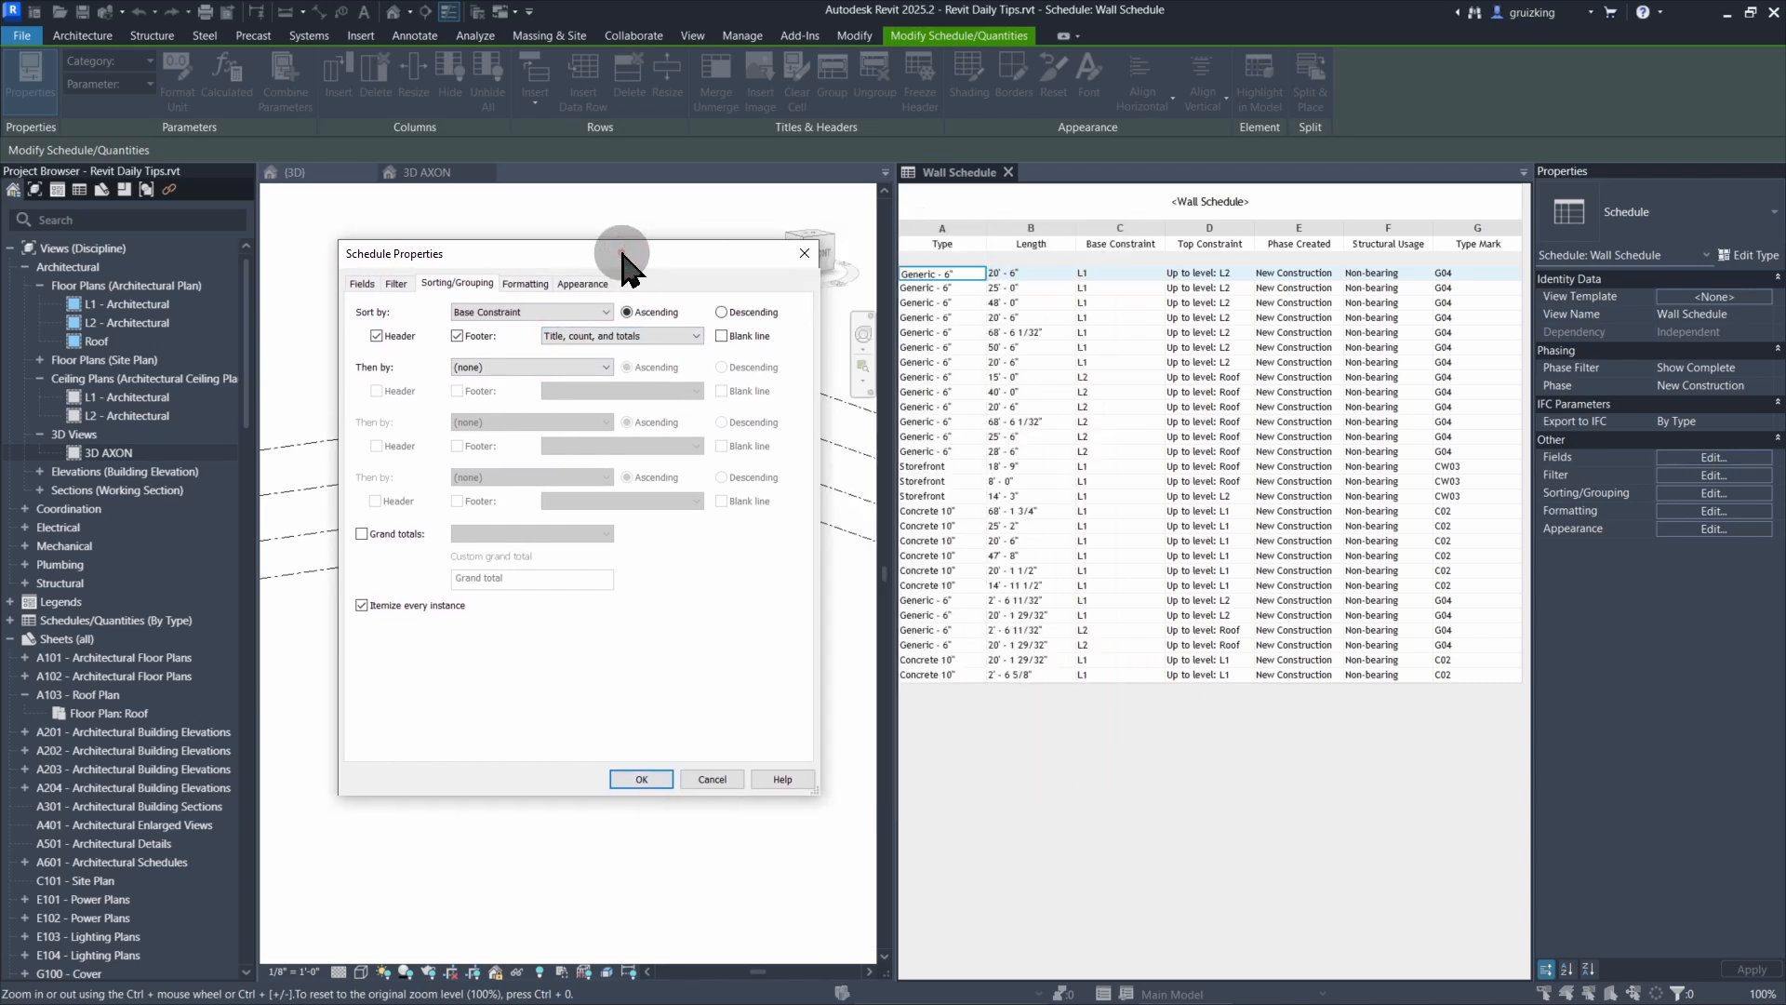
{"action": "left_click", "coordinate": [594, 336]}
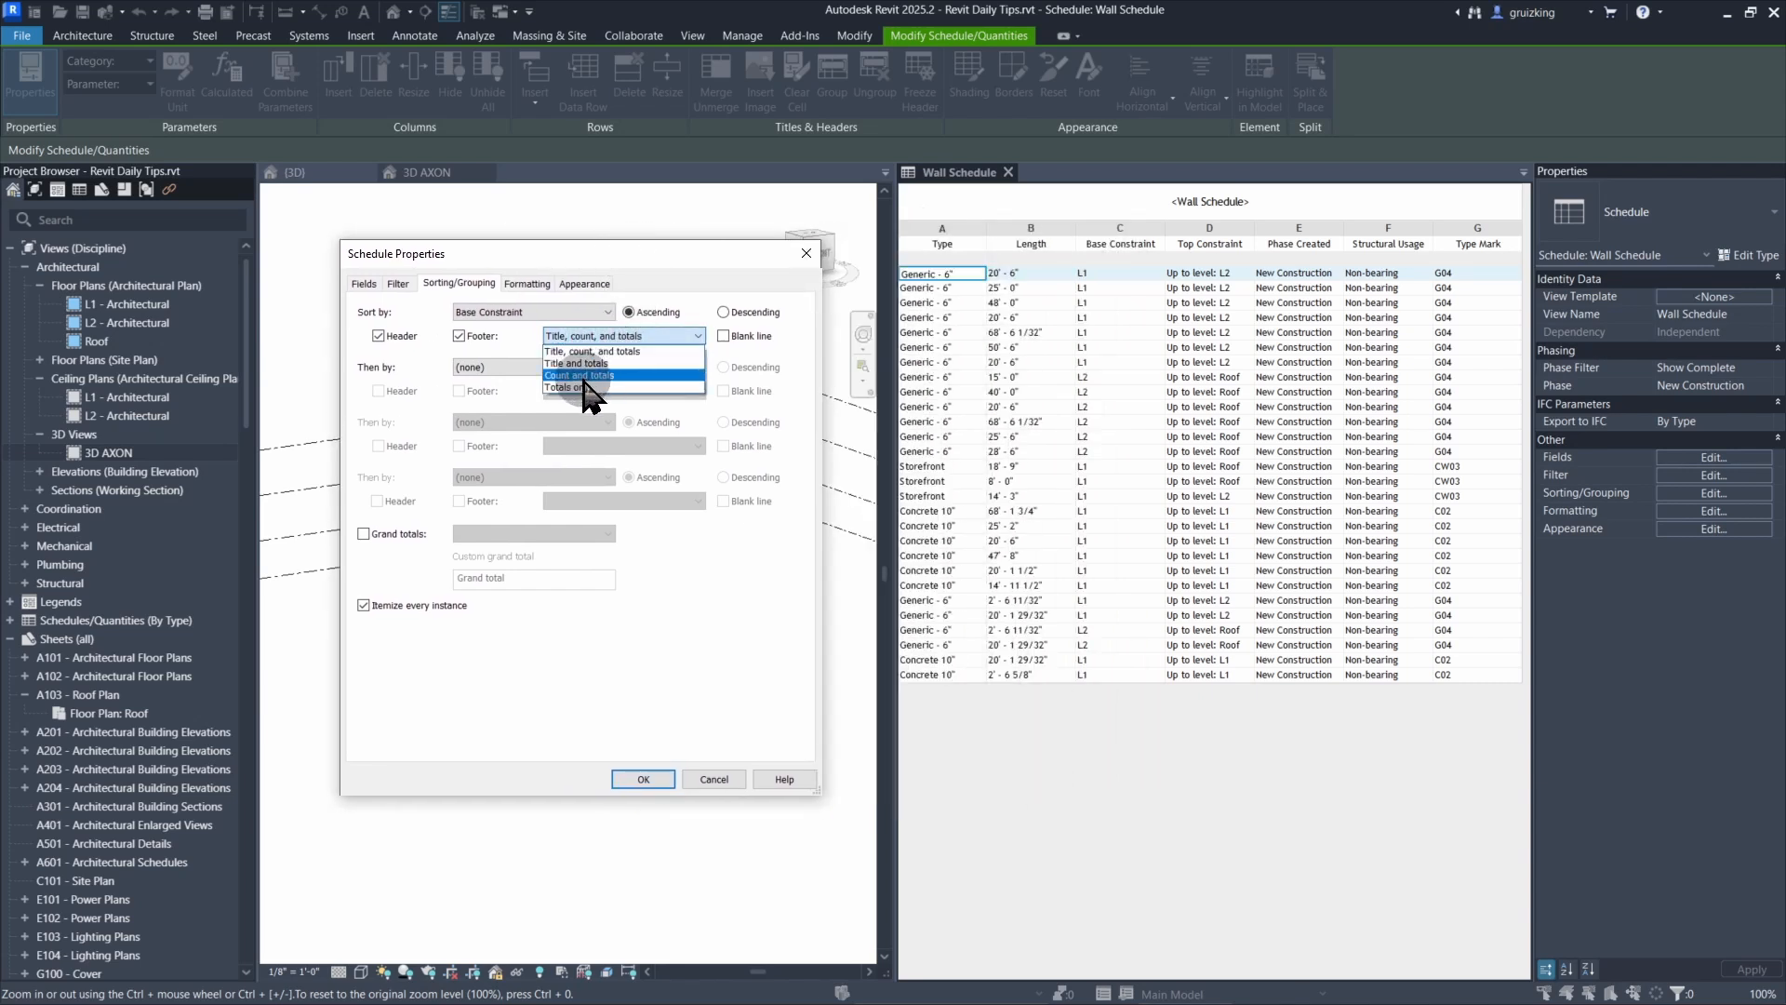
{"action": "left_click", "coordinate": [584, 387]}
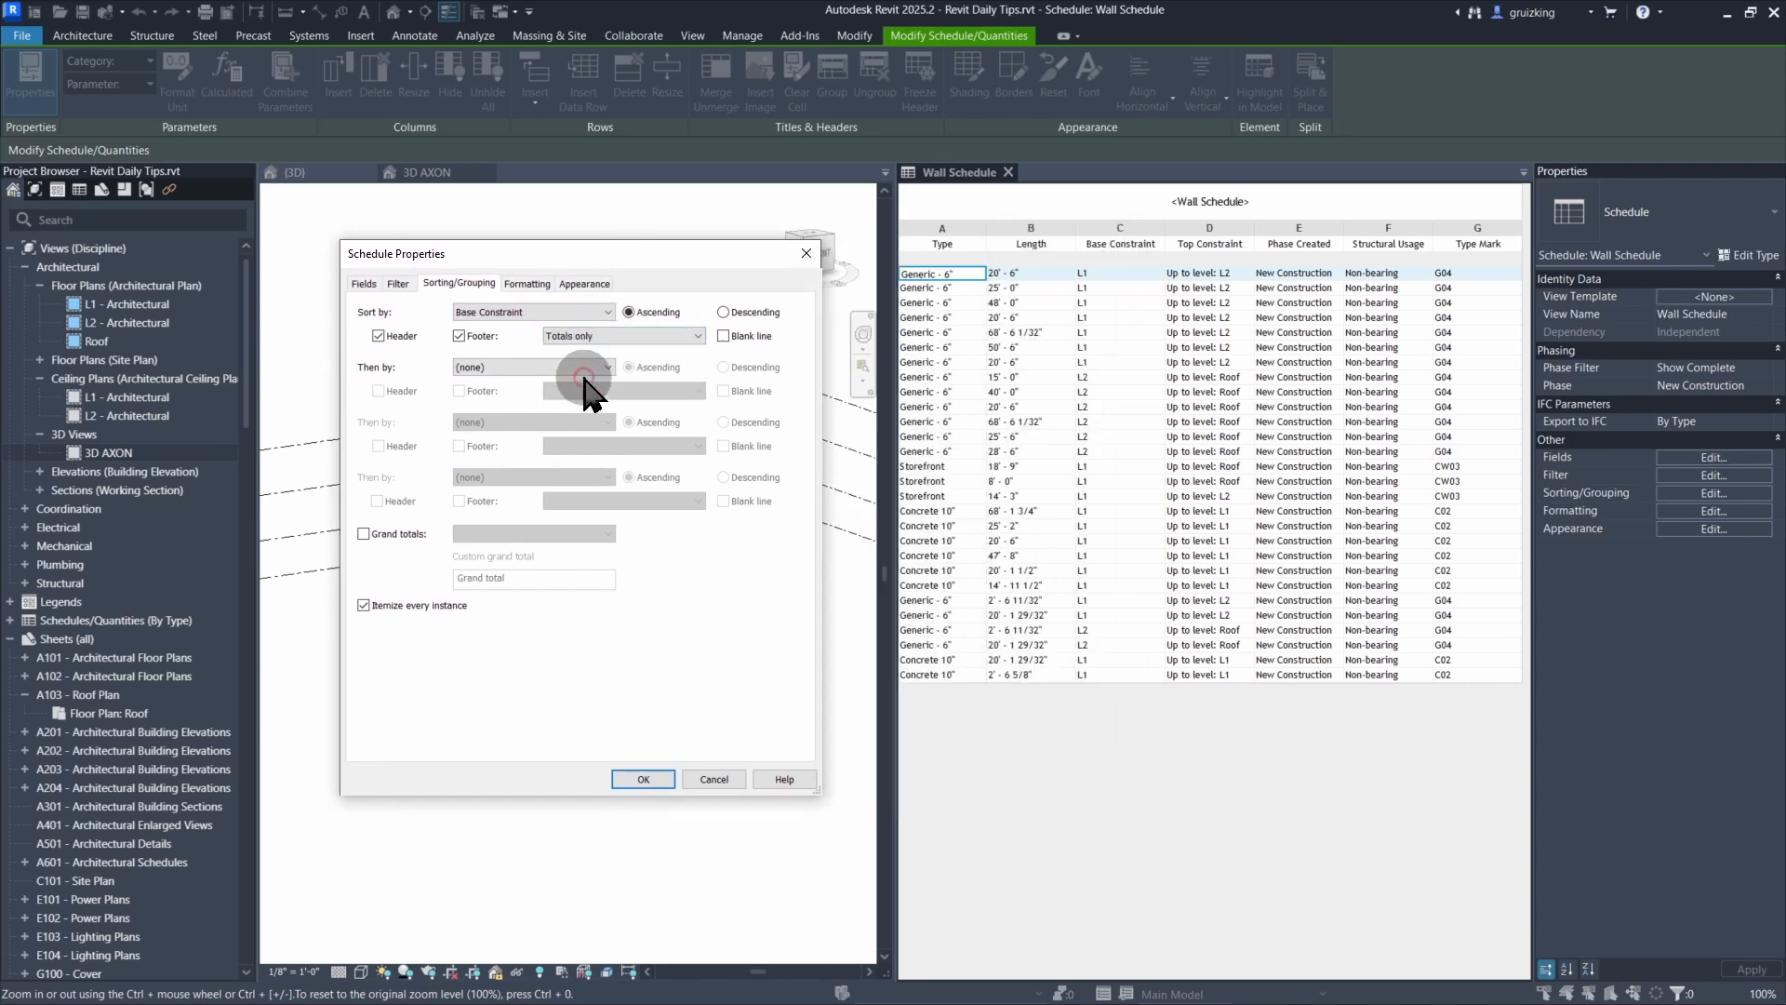
- Add Type in ascending order as the second sorting level below Base Constraint and apply it to the wall schedule
{"action": "left_click", "coordinate": [480, 368]}
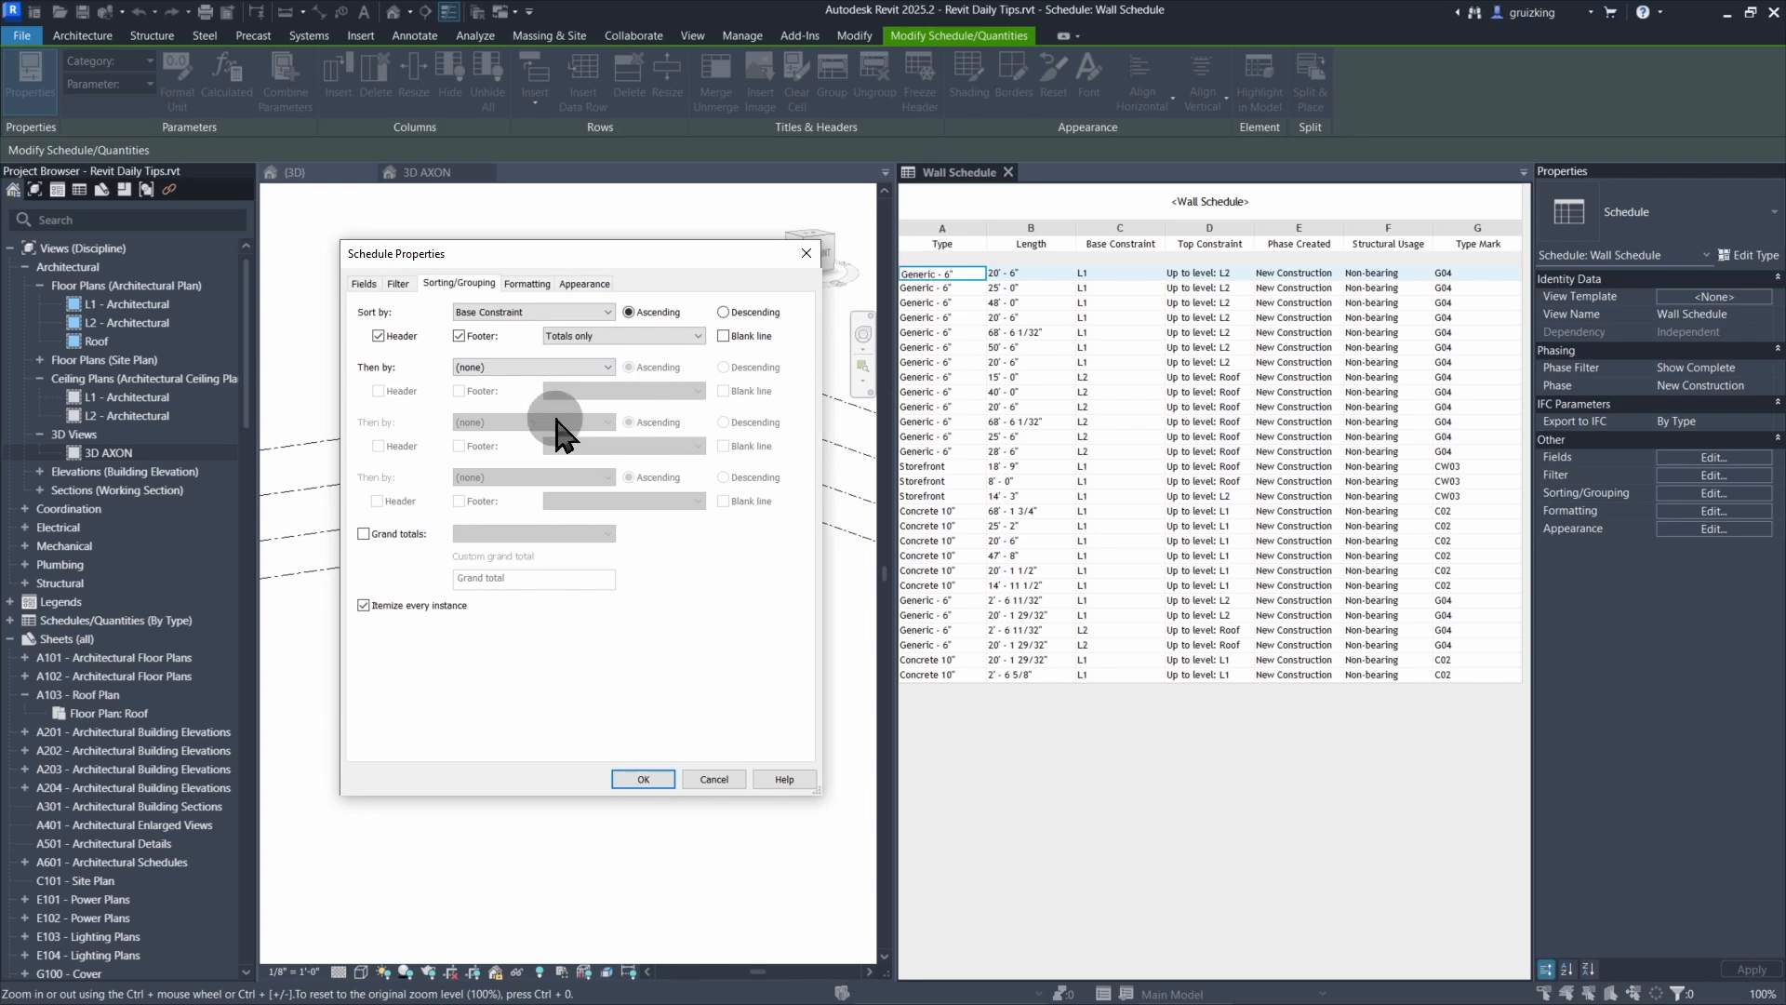
{"action": "left_click", "coordinate": [510, 368]}
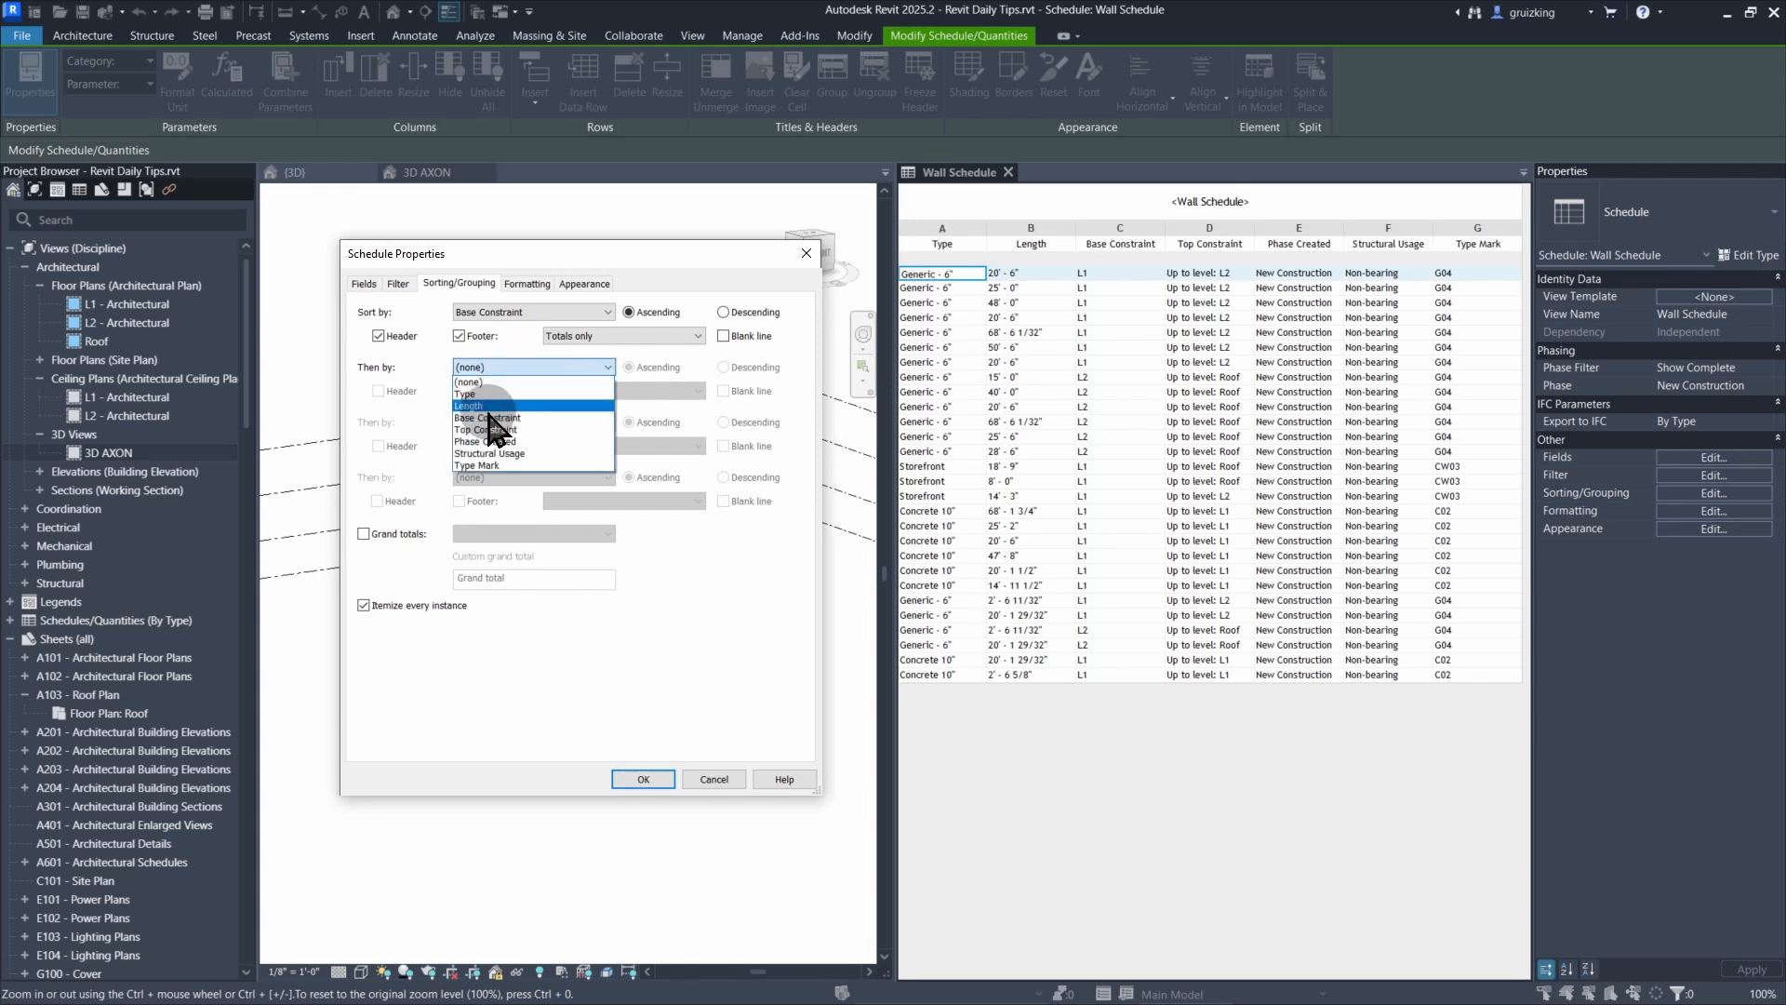
{"action": "left_click", "coordinate": [468, 394]}
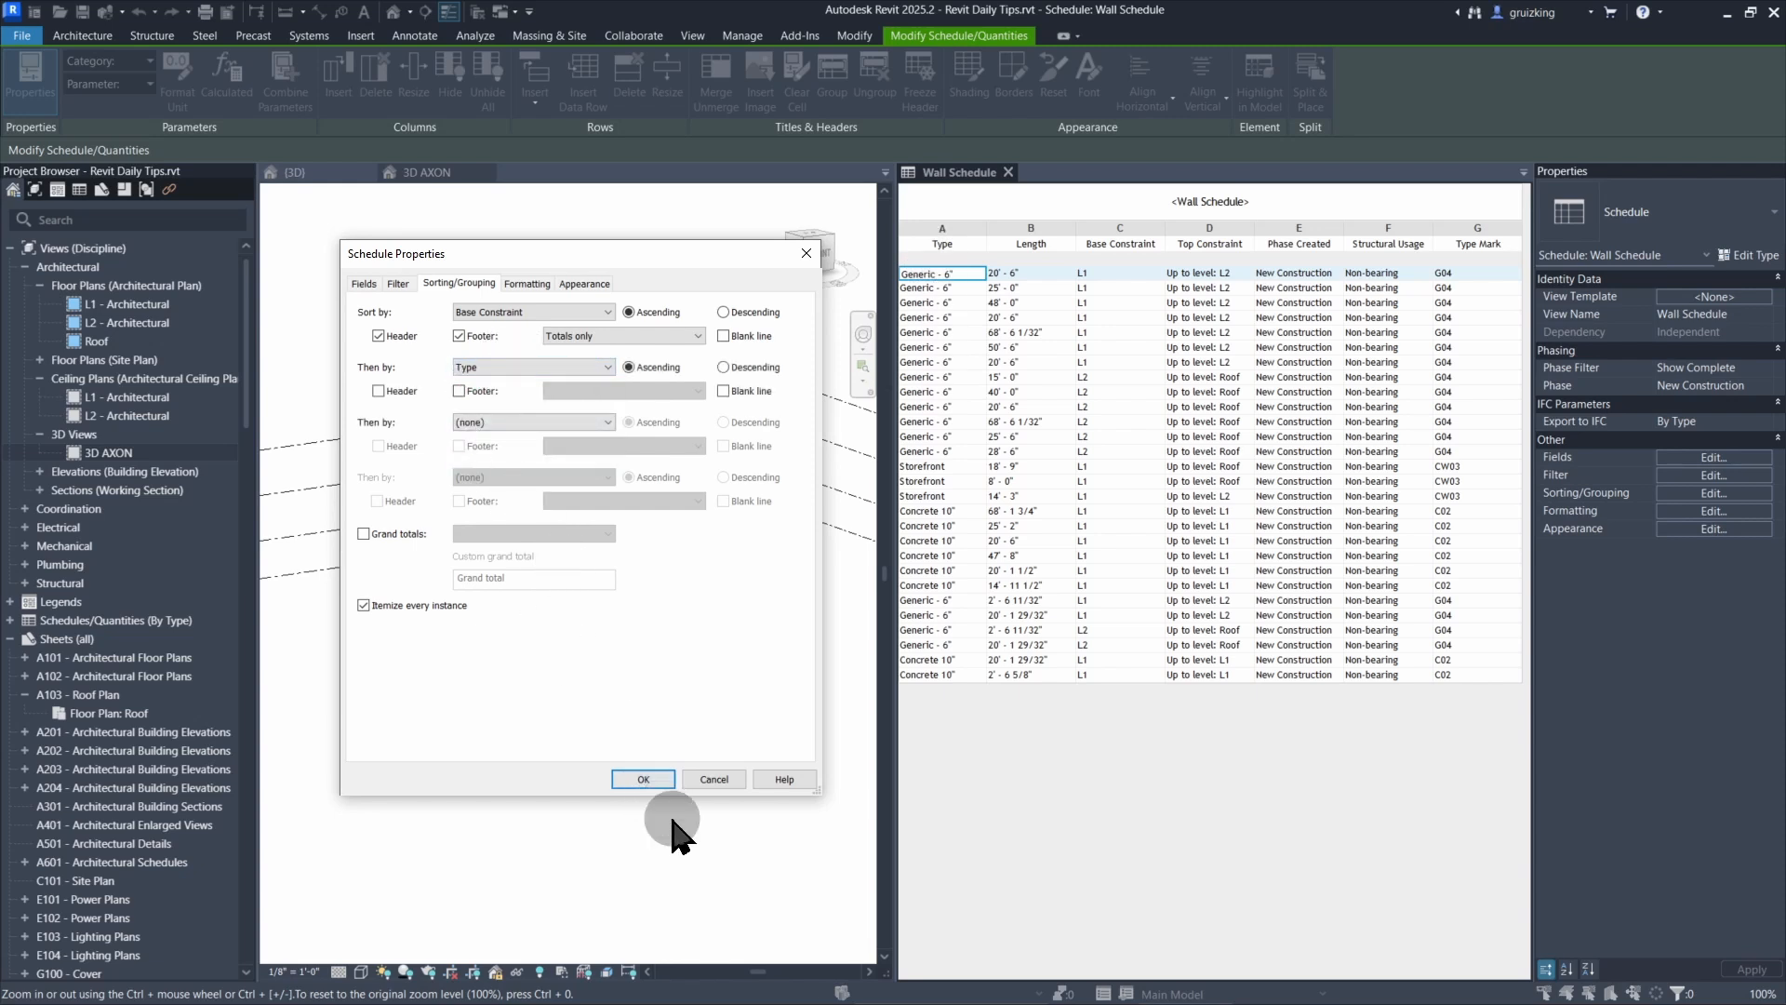
{"action": "left_click", "coordinate": [646, 779]}
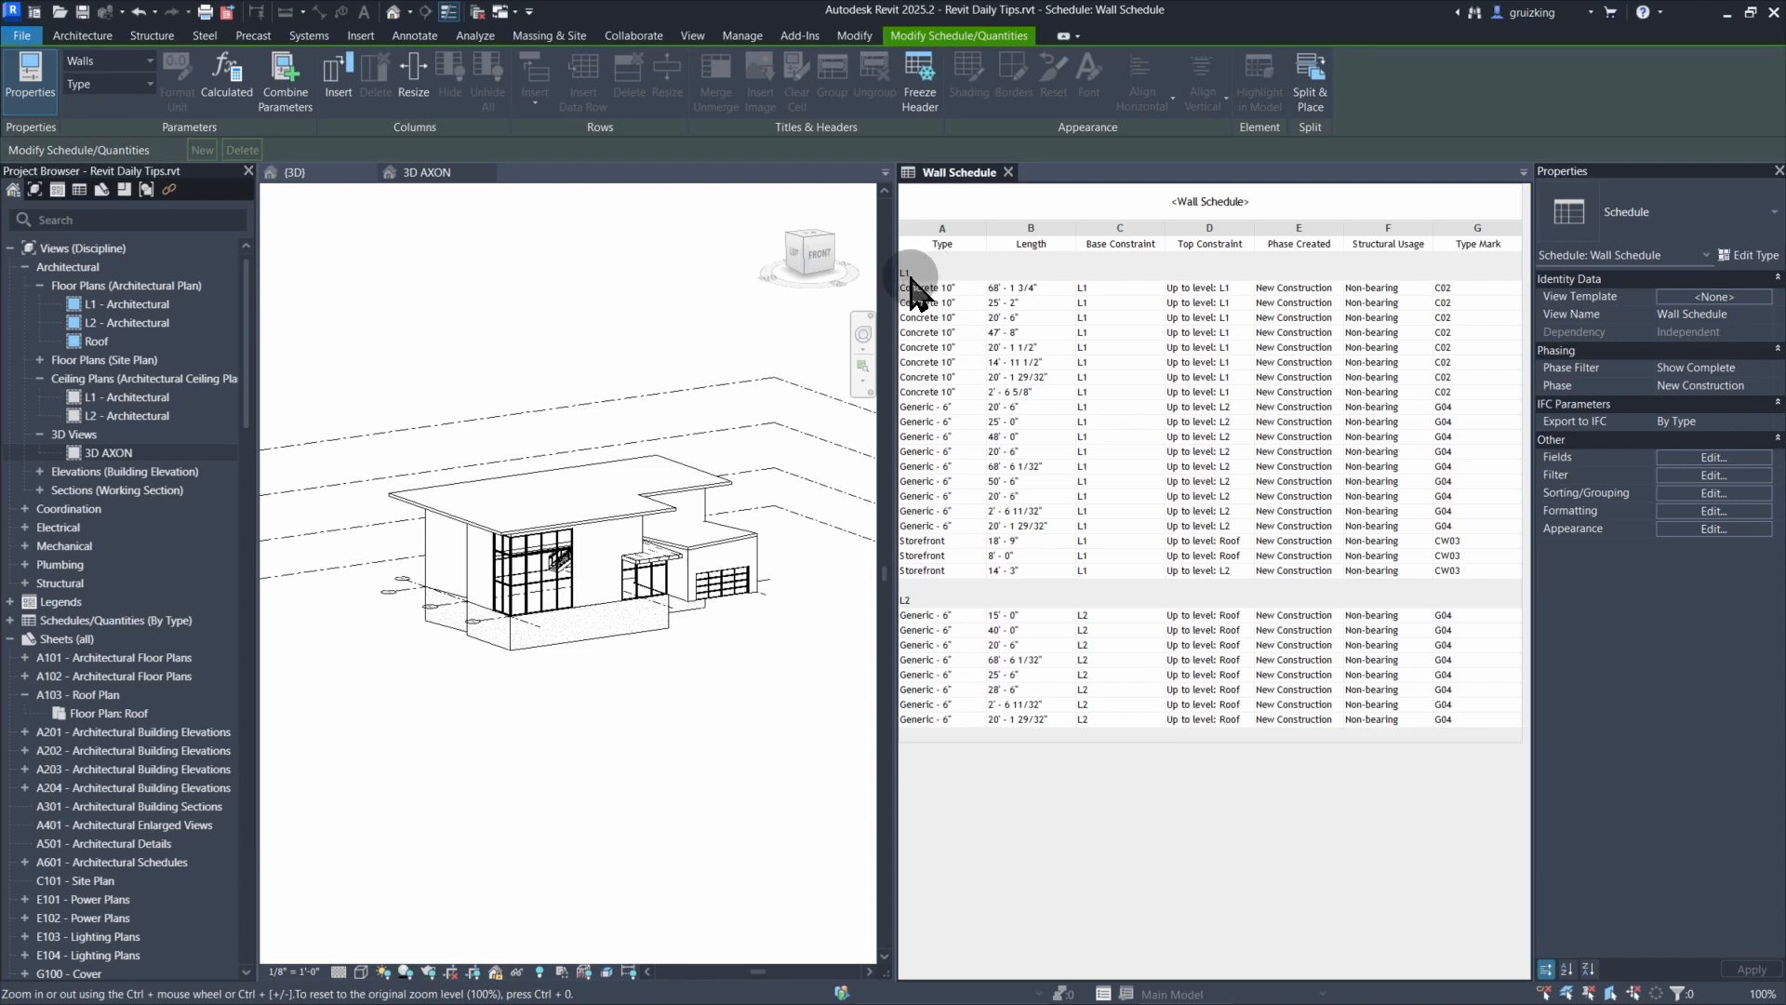
- Hide the Base Constraint column in the wall schedule
{"action": "left_click", "coordinate": [1120, 244]}
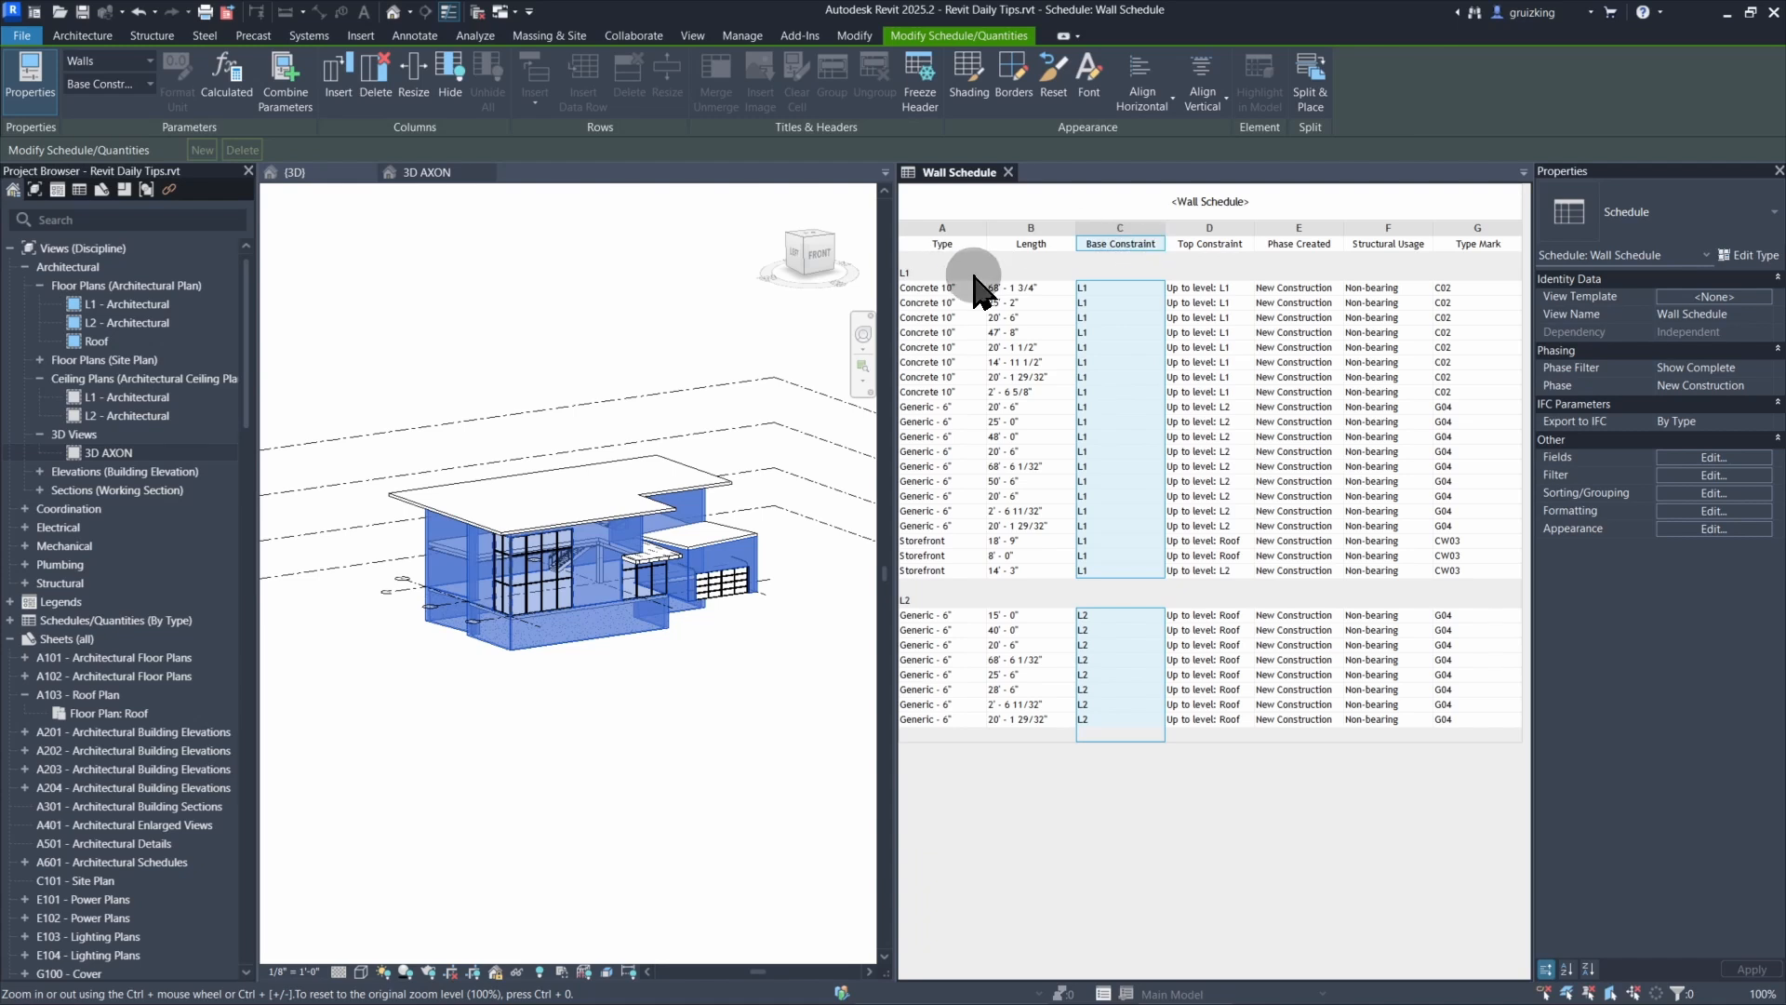
{"action": "right_click", "coordinate": [1096, 240]}
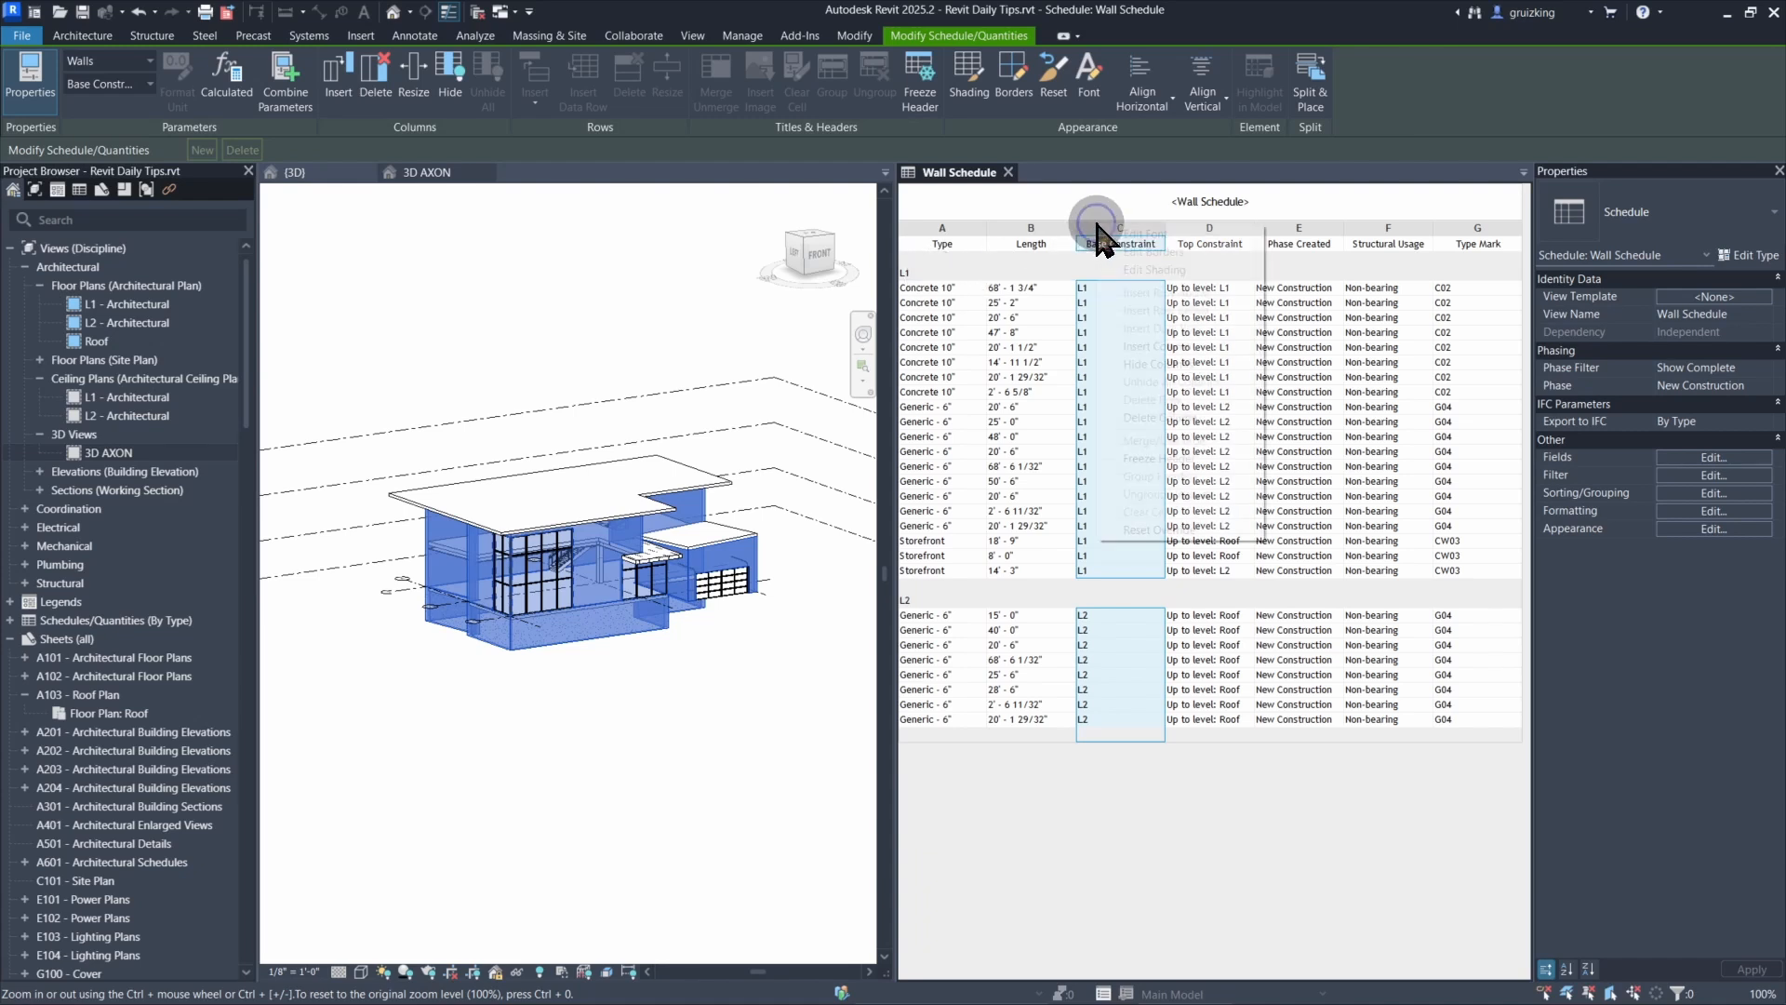
{"action": "left_click", "coordinate": [1150, 366]}
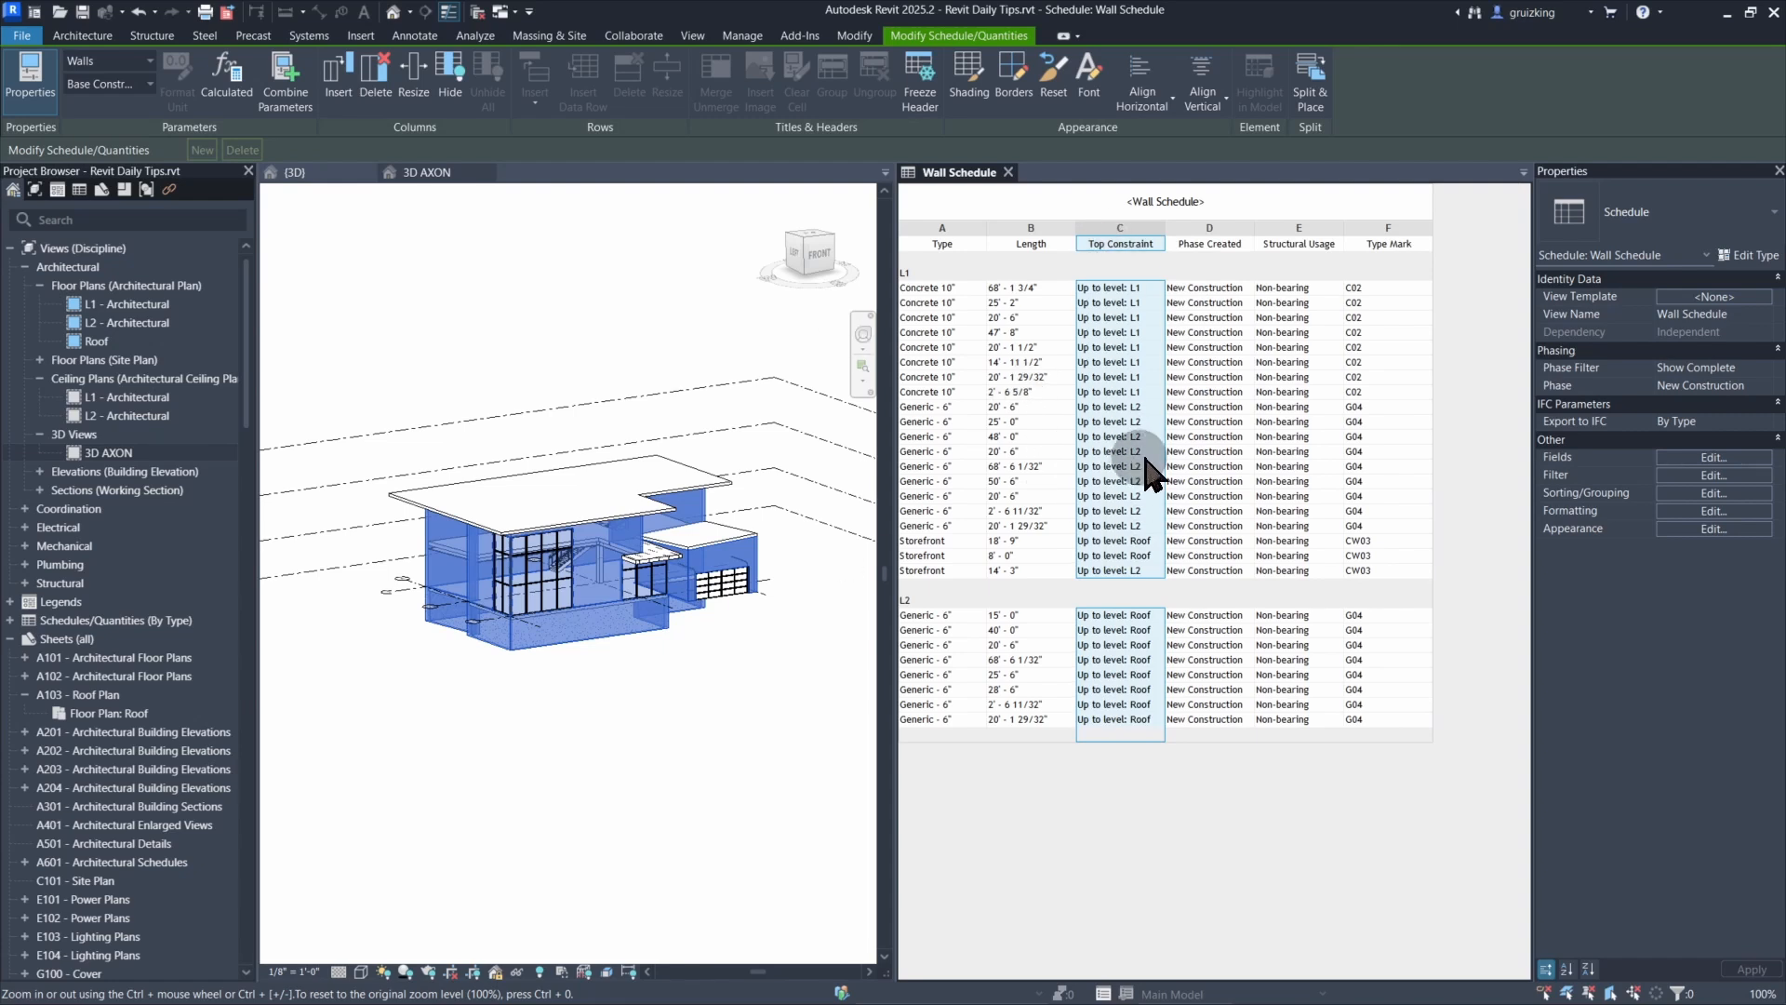
- Delete the Top Constraint and Phase Created columns from the wall schedule
{"action": "right_click", "coordinate": [1208, 231]}
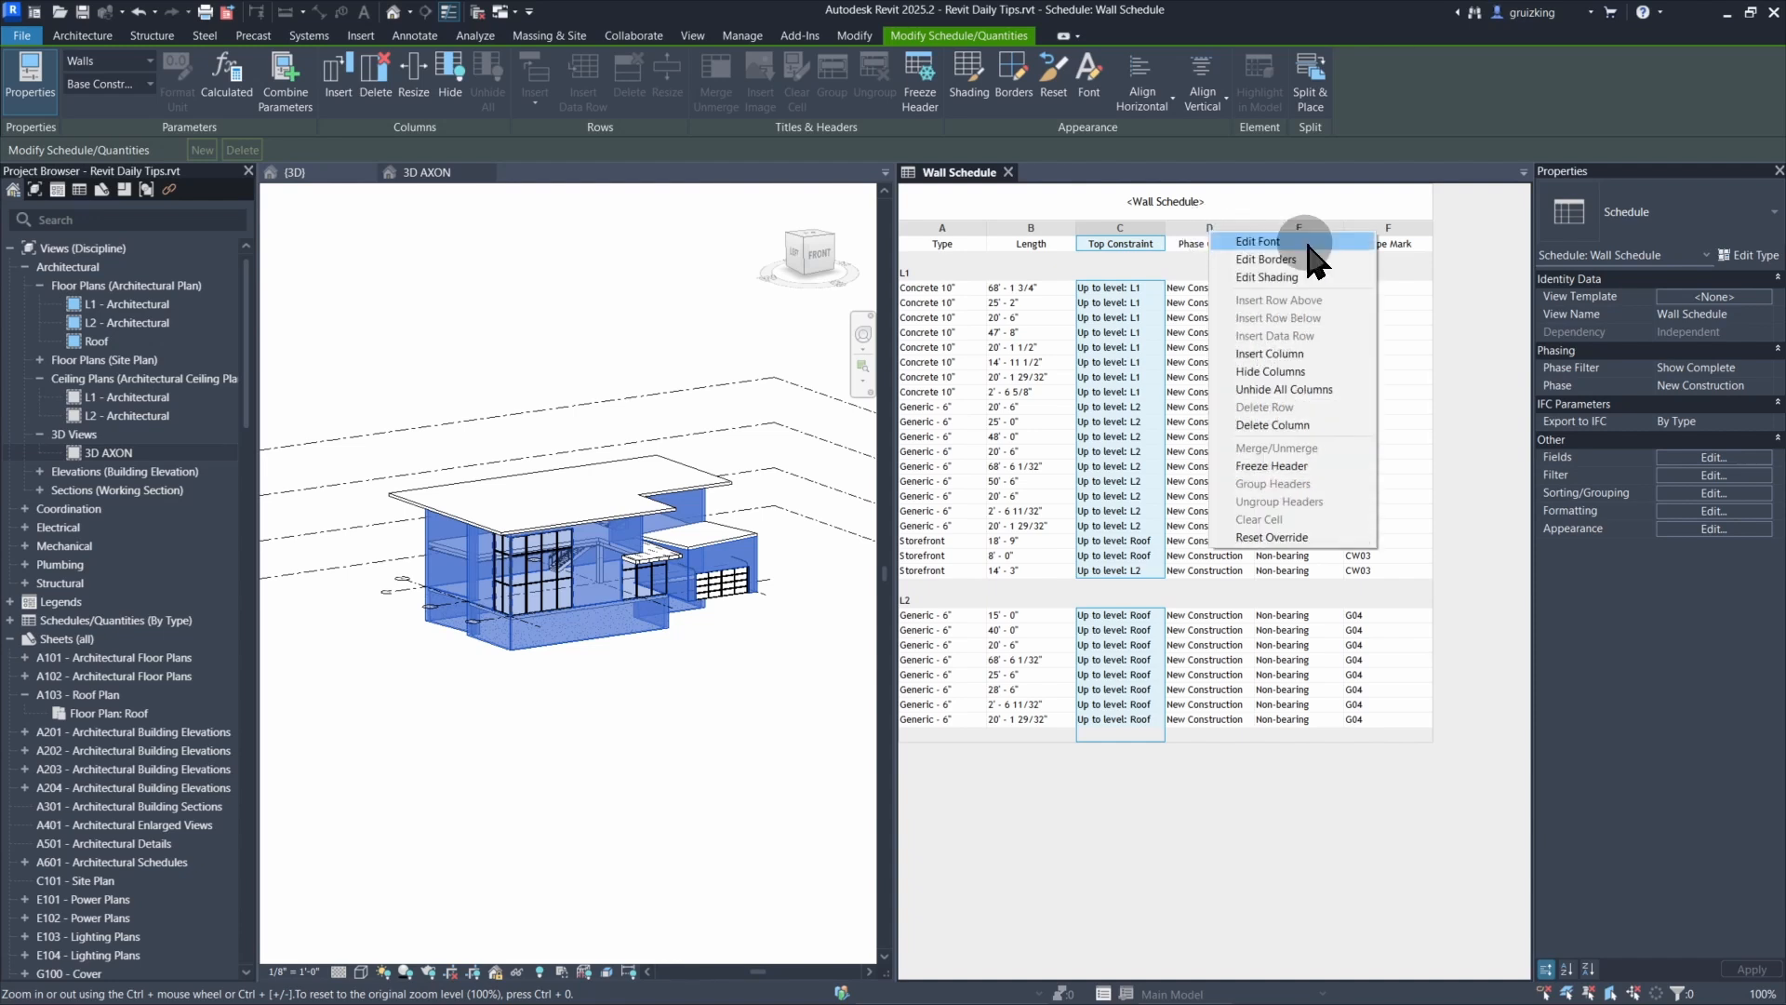
{"action": "left_click", "coordinate": [1277, 425]}
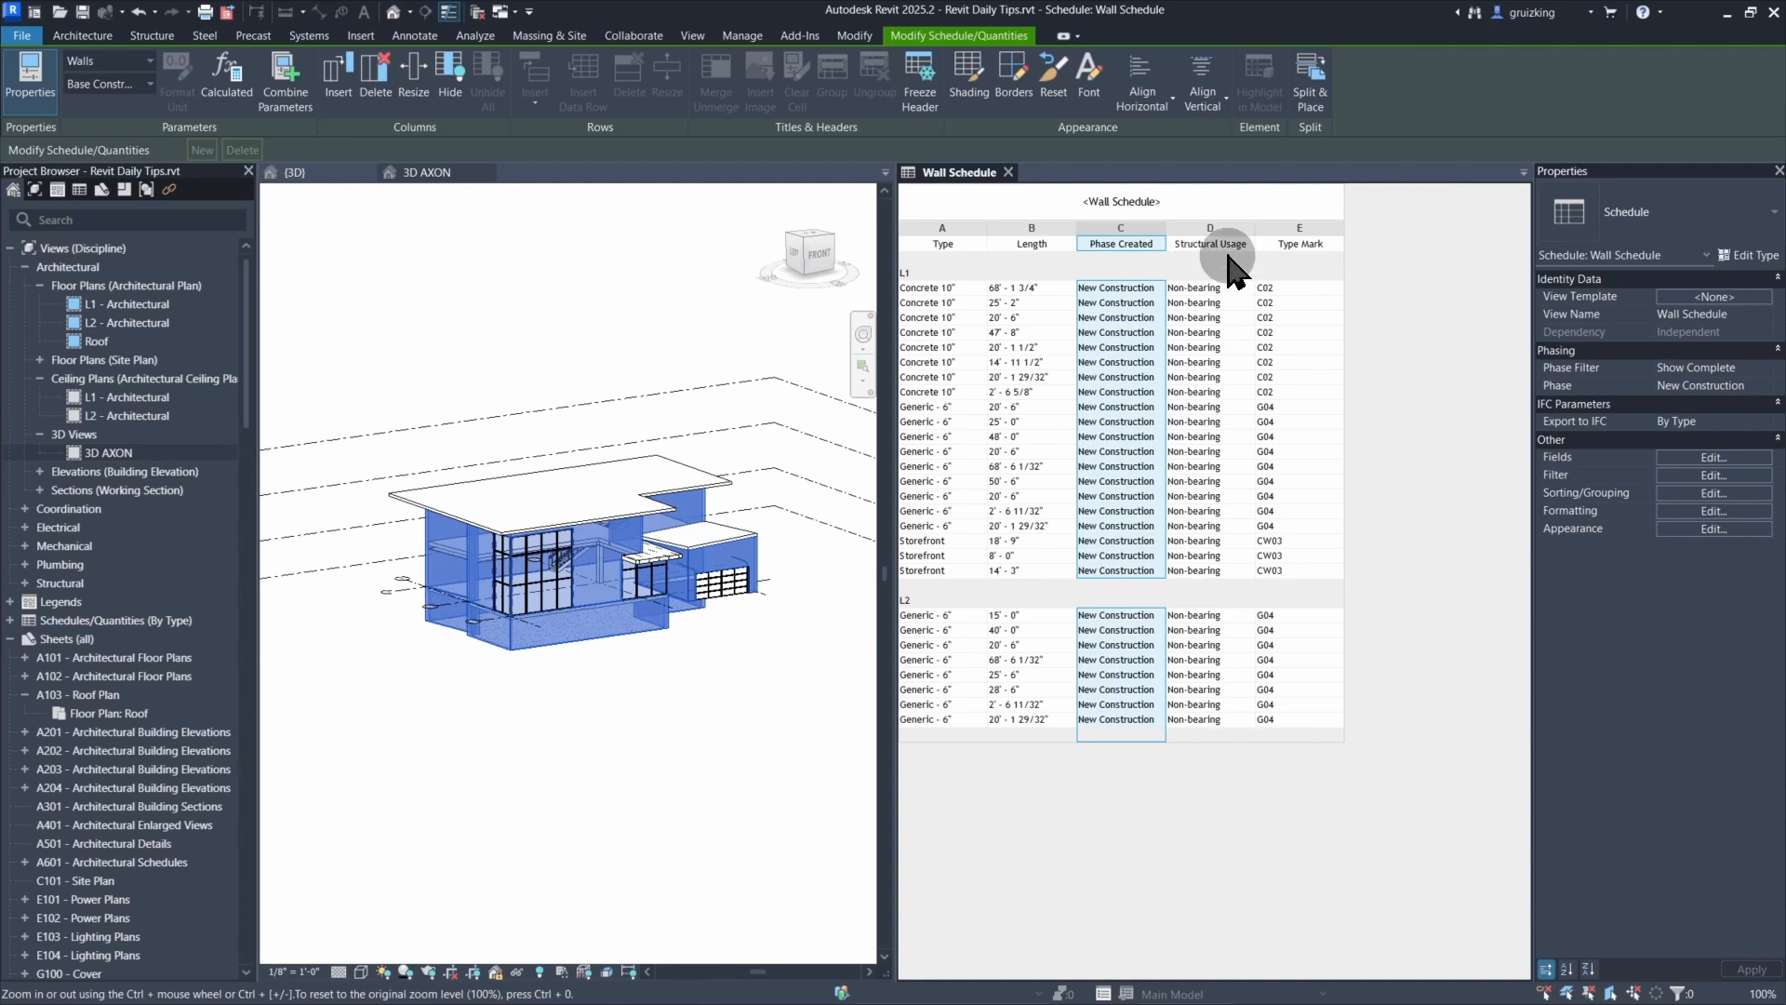
{"action": "right_click", "coordinate": [1229, 241]}
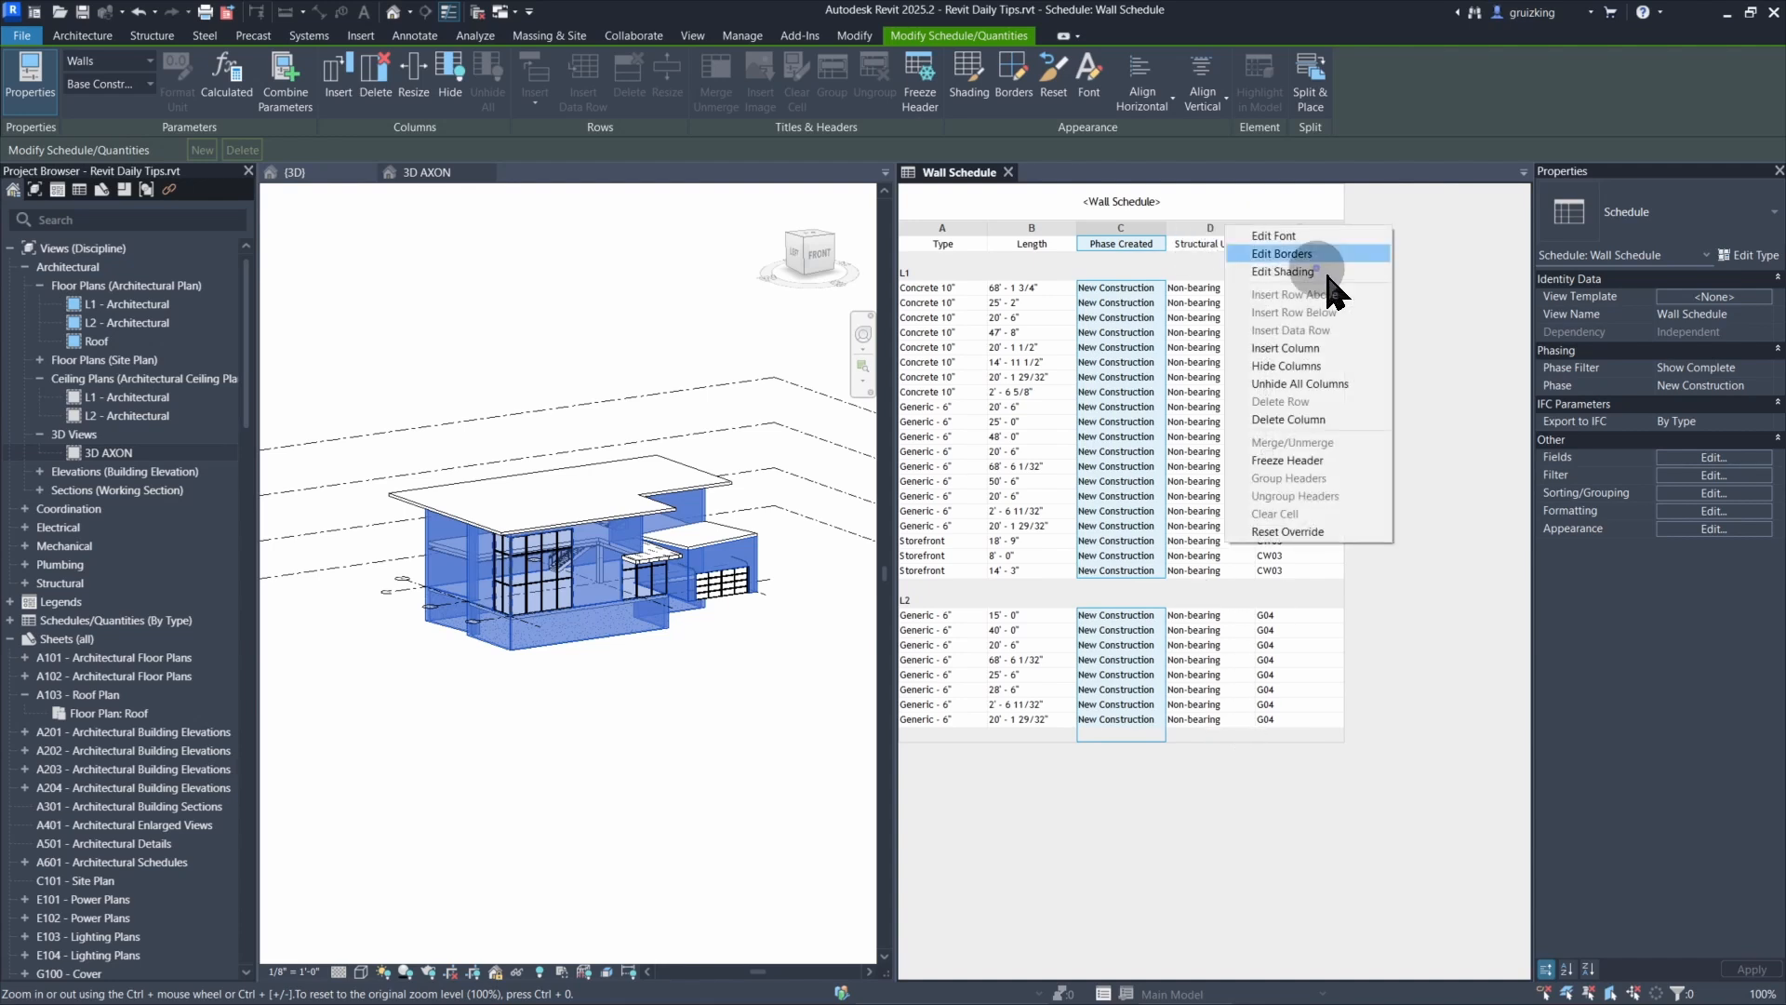
{"action": "left_click", "coordinate": [1303, 416]}
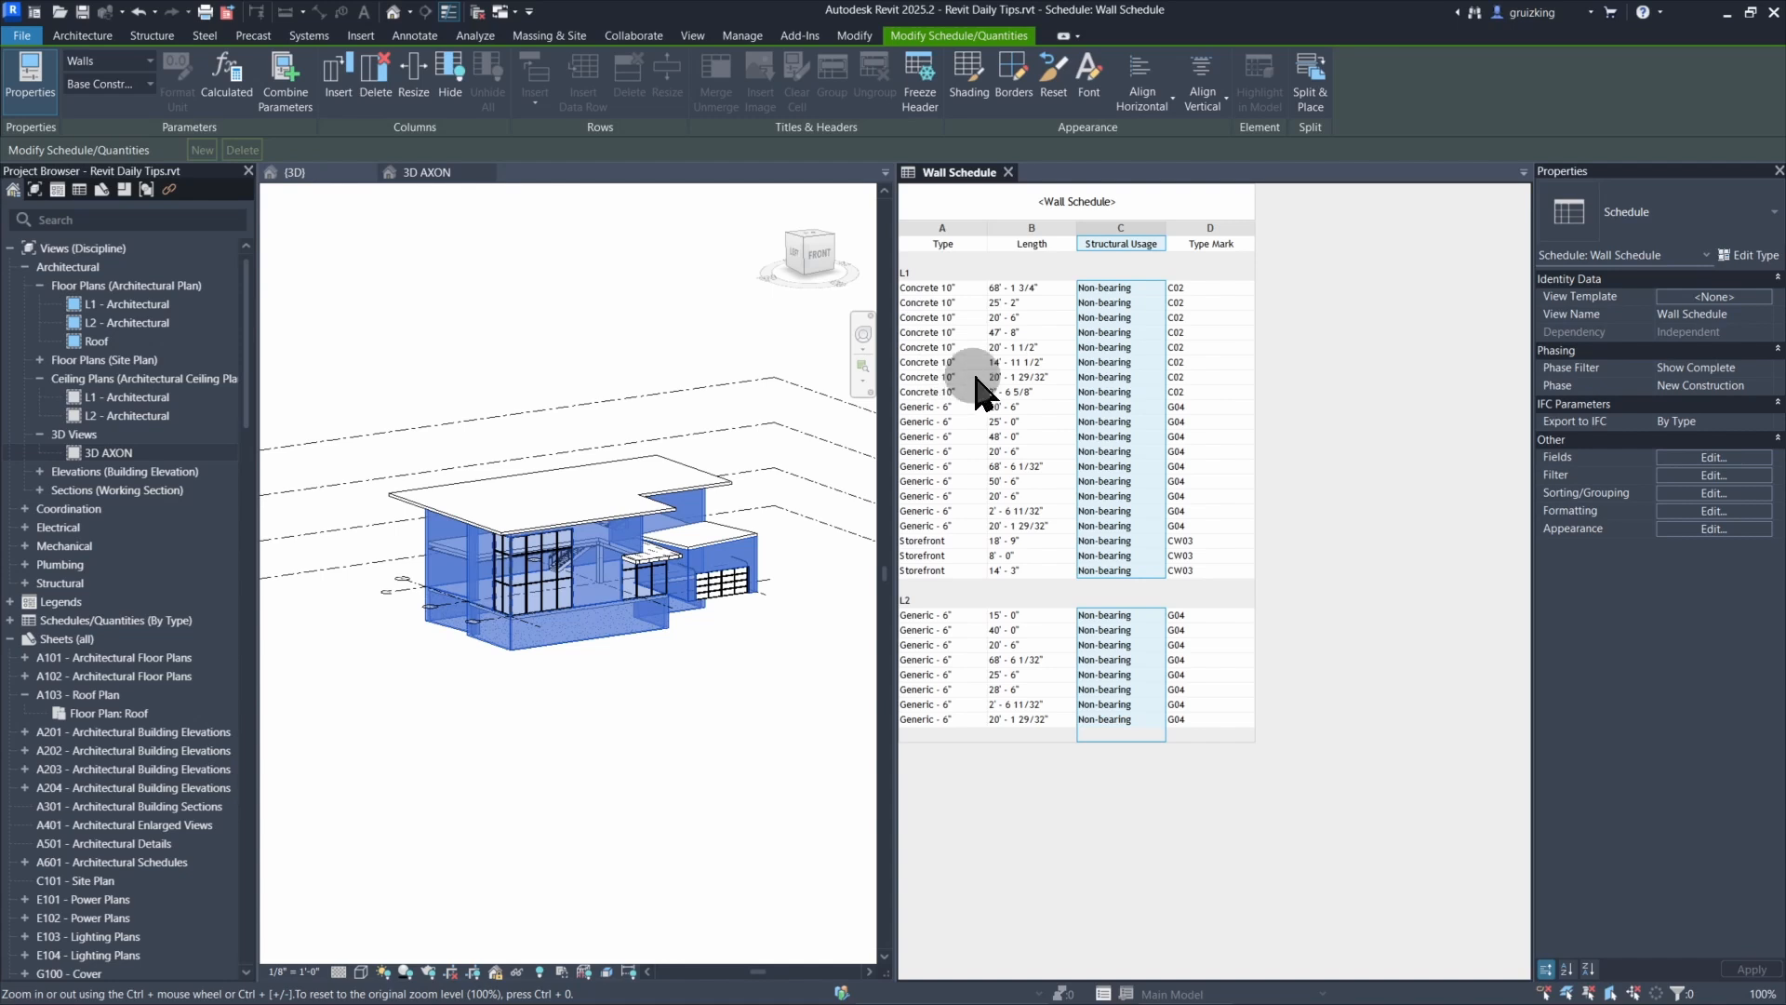
- Turn off Itemize every instance for the wall schedule, and select the L1 Concrete 10", L1 Generic - 6" and L2 Generic - 6" rows in turn
{"action": "left_click", "coordinate": [1682, 494]}
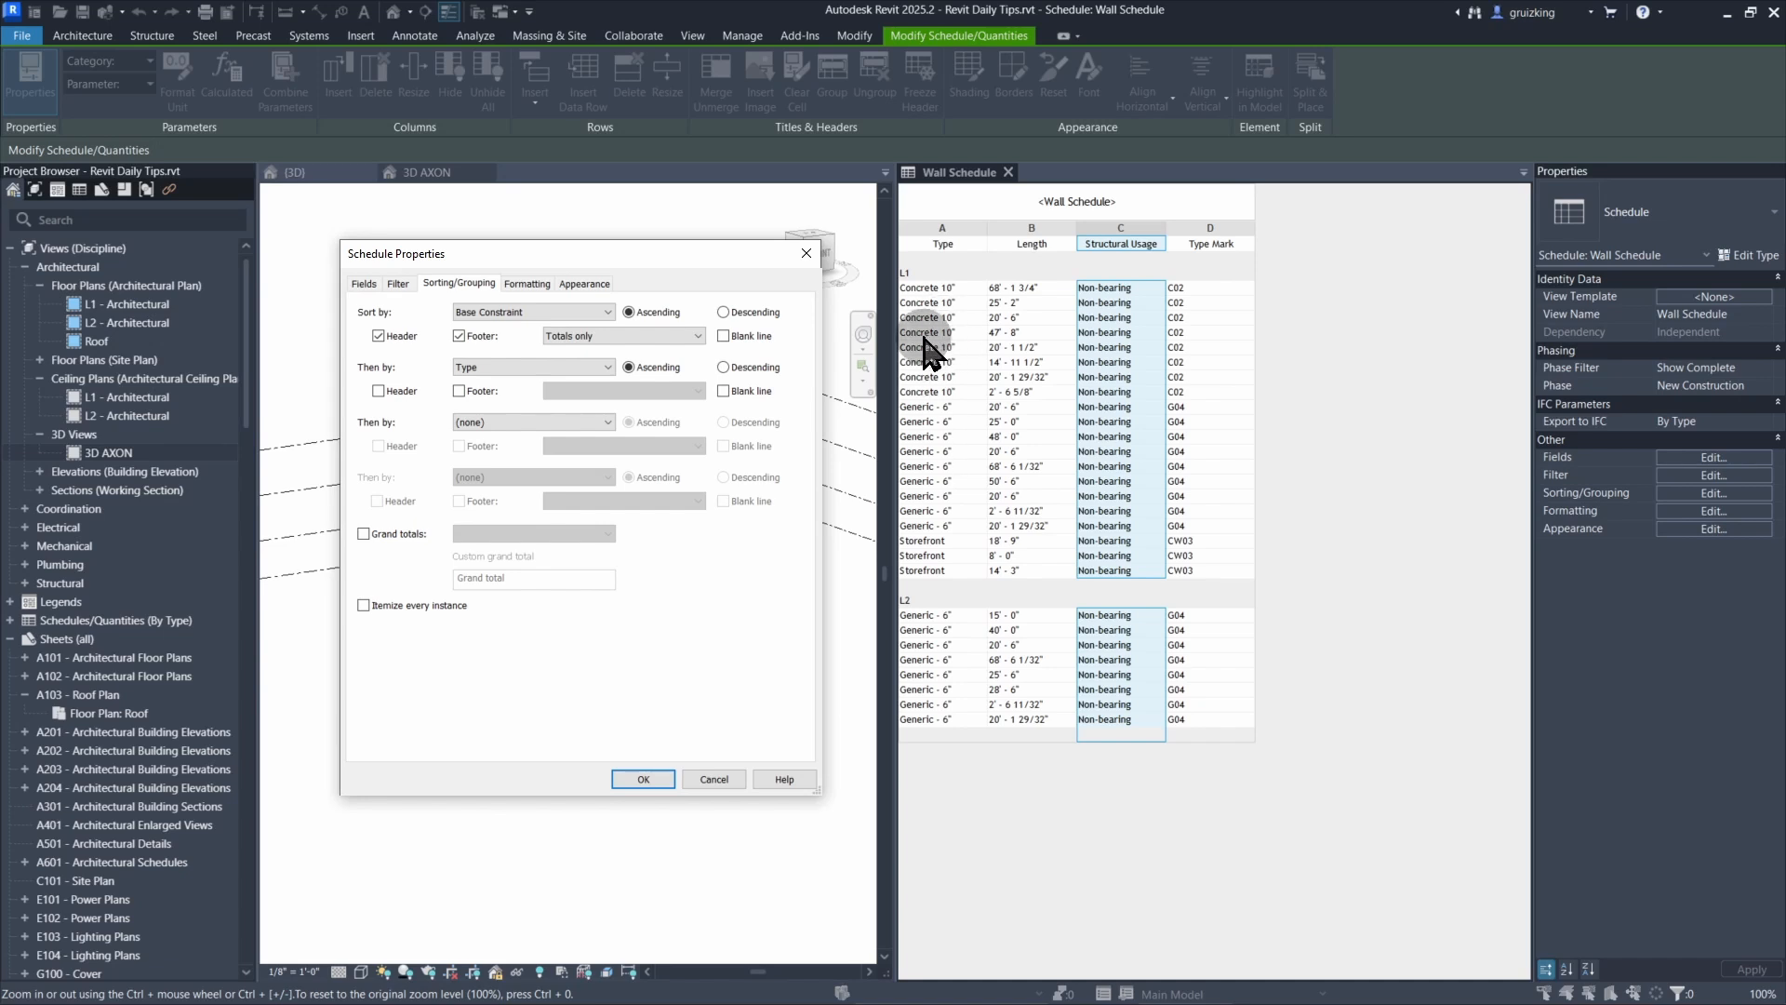
{"action": "left_click", "coordinate": [643, 779]}
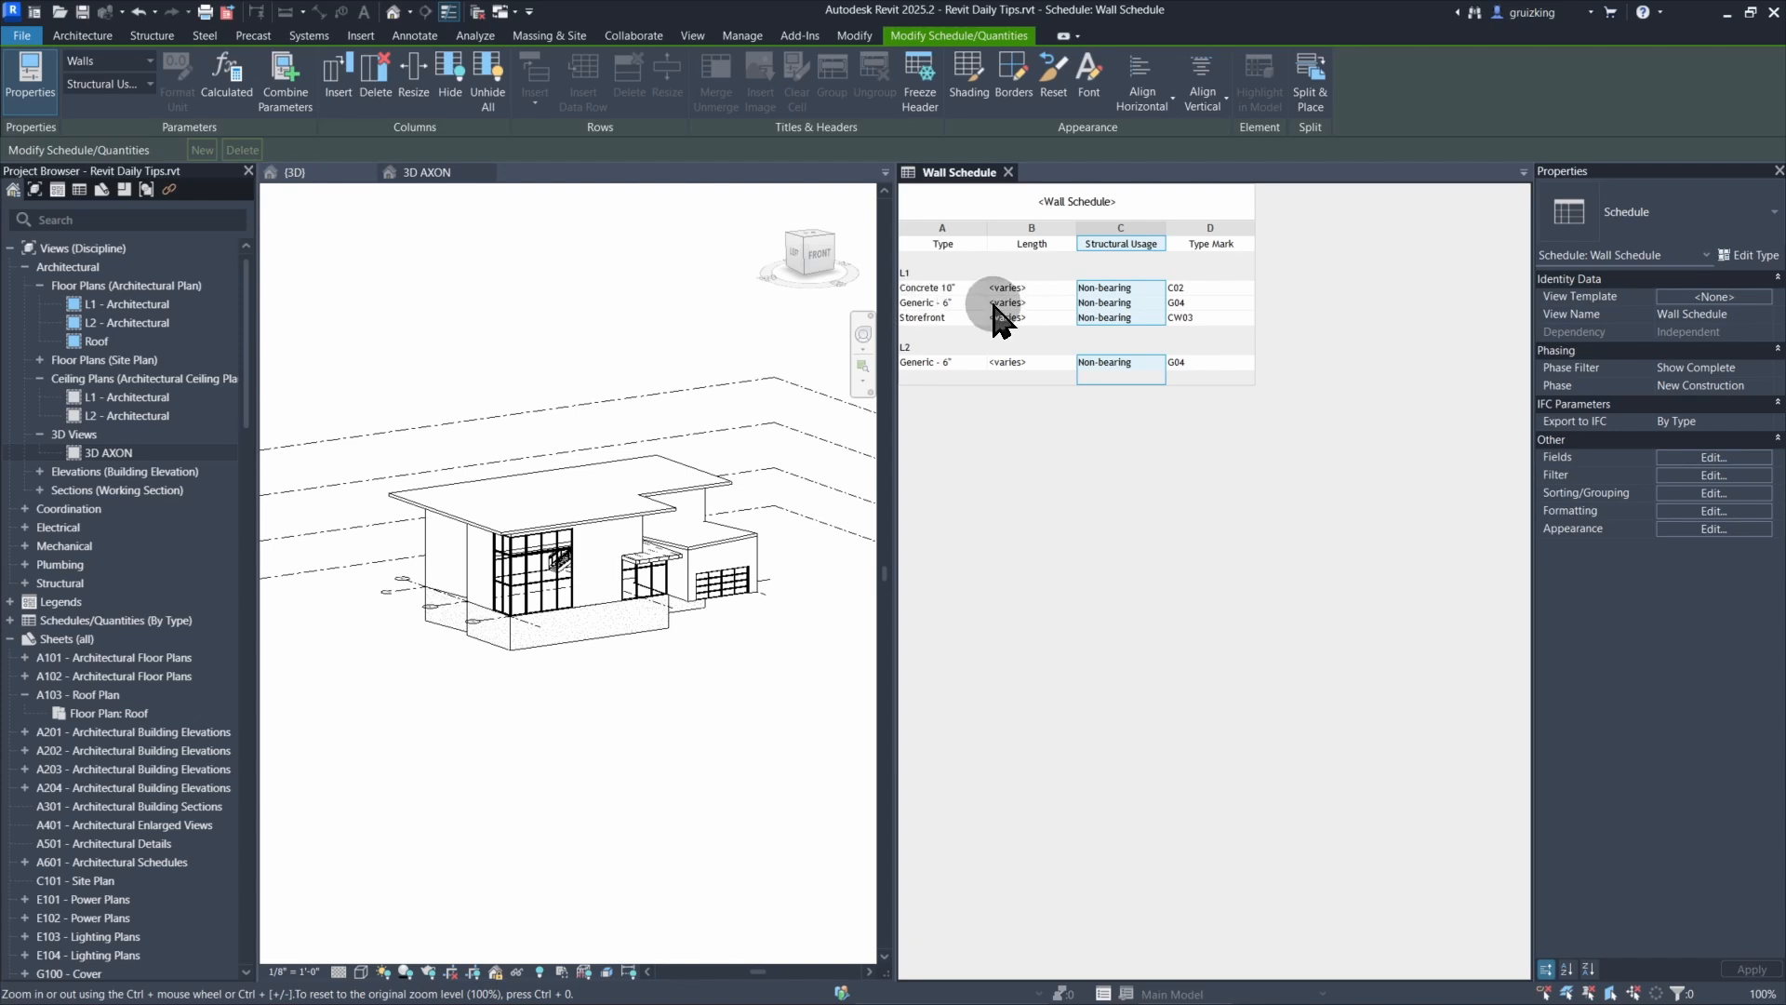
{"action": "left_click", "coordinate": [927, 290]}
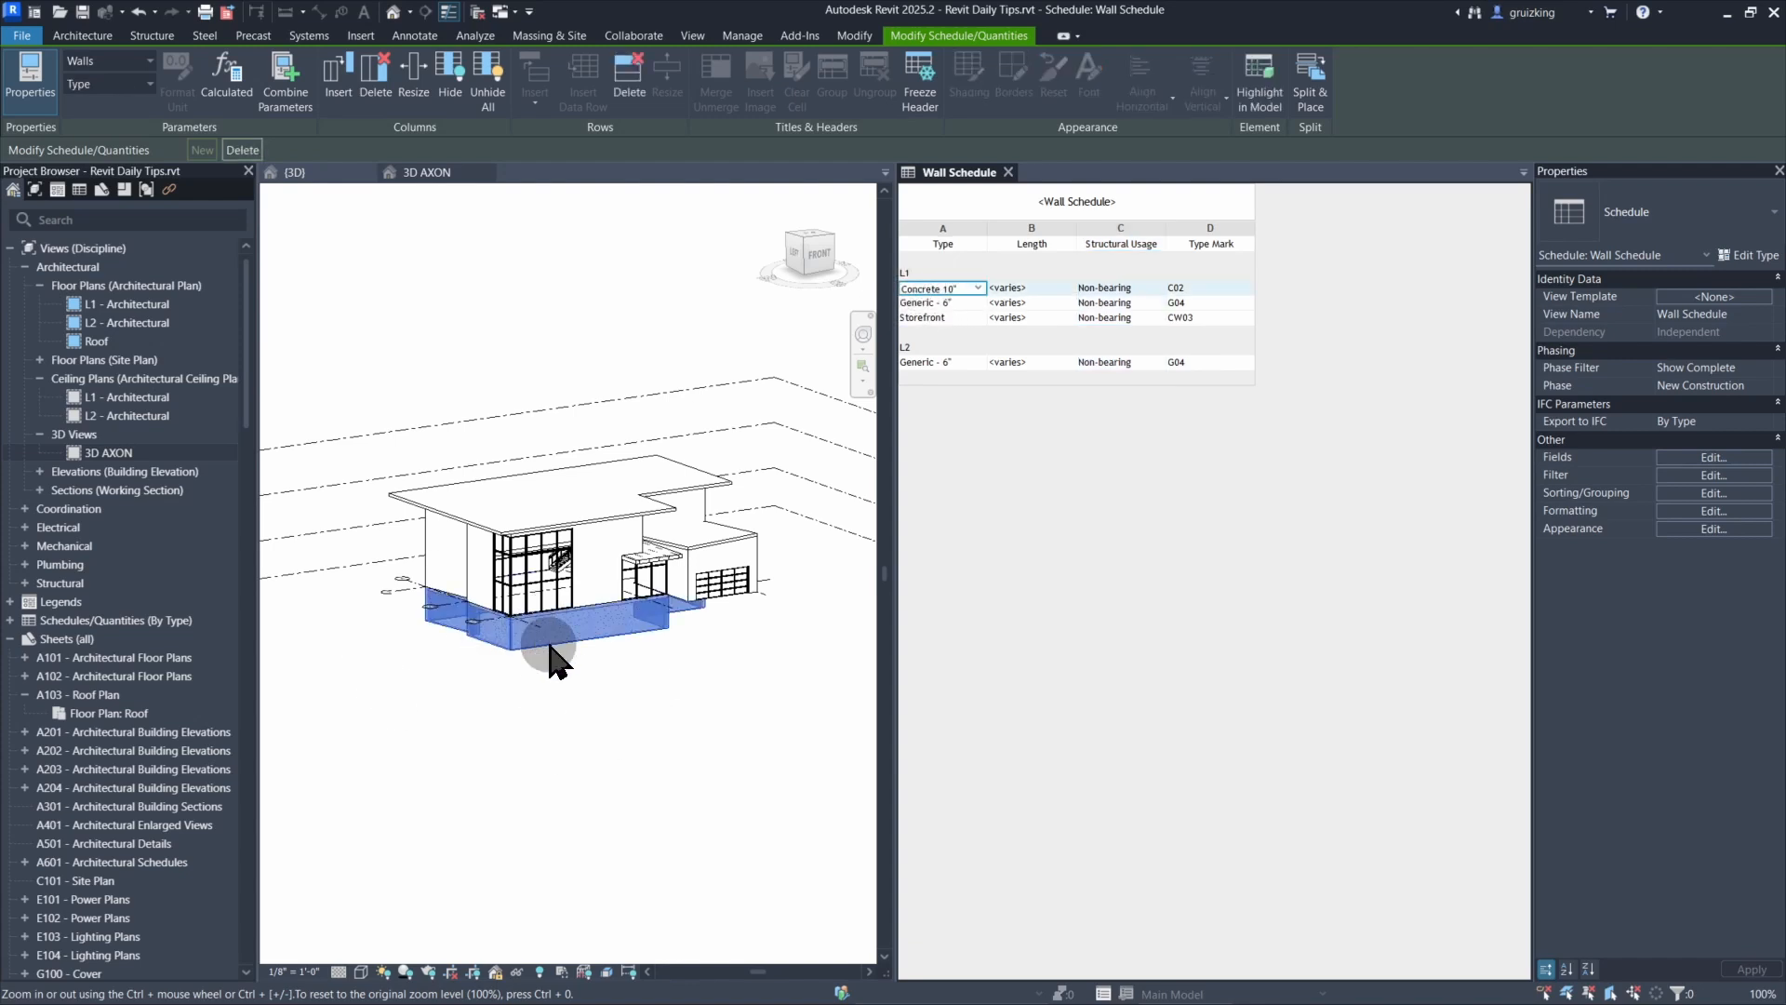
{"action": "left_click", "coordinate": [931, 303]}
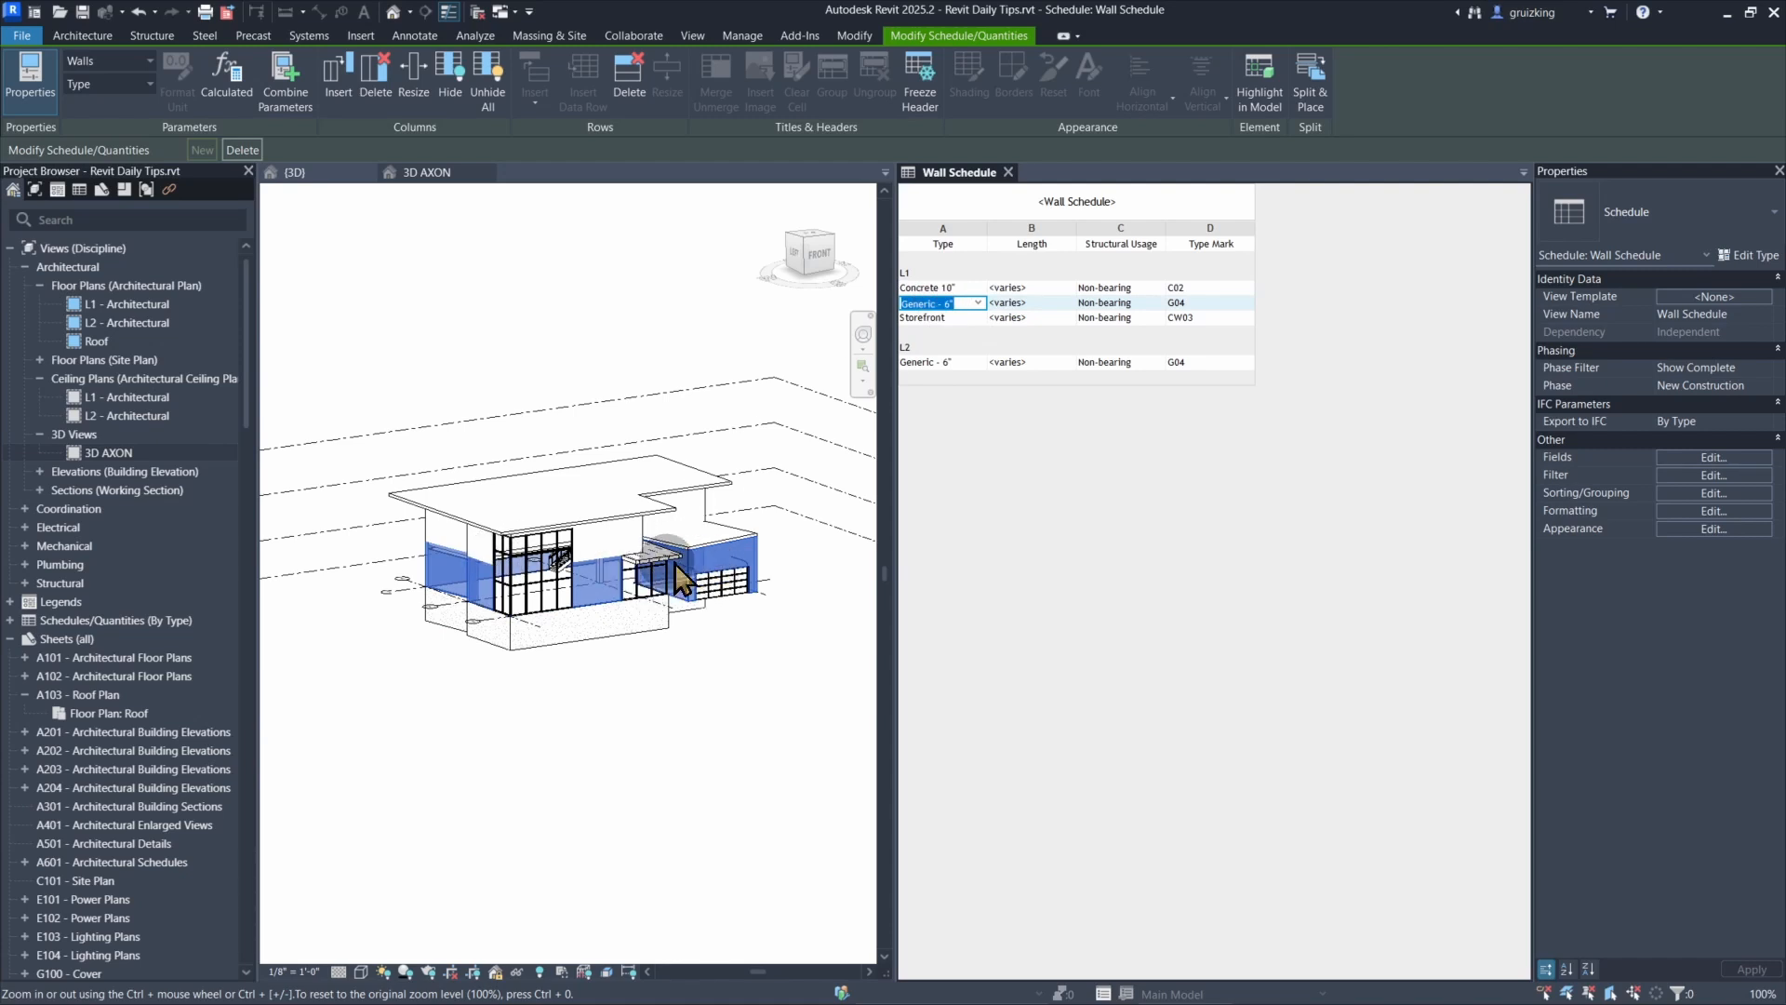
{"action": "left_click", "coordinate": [921, 363]}
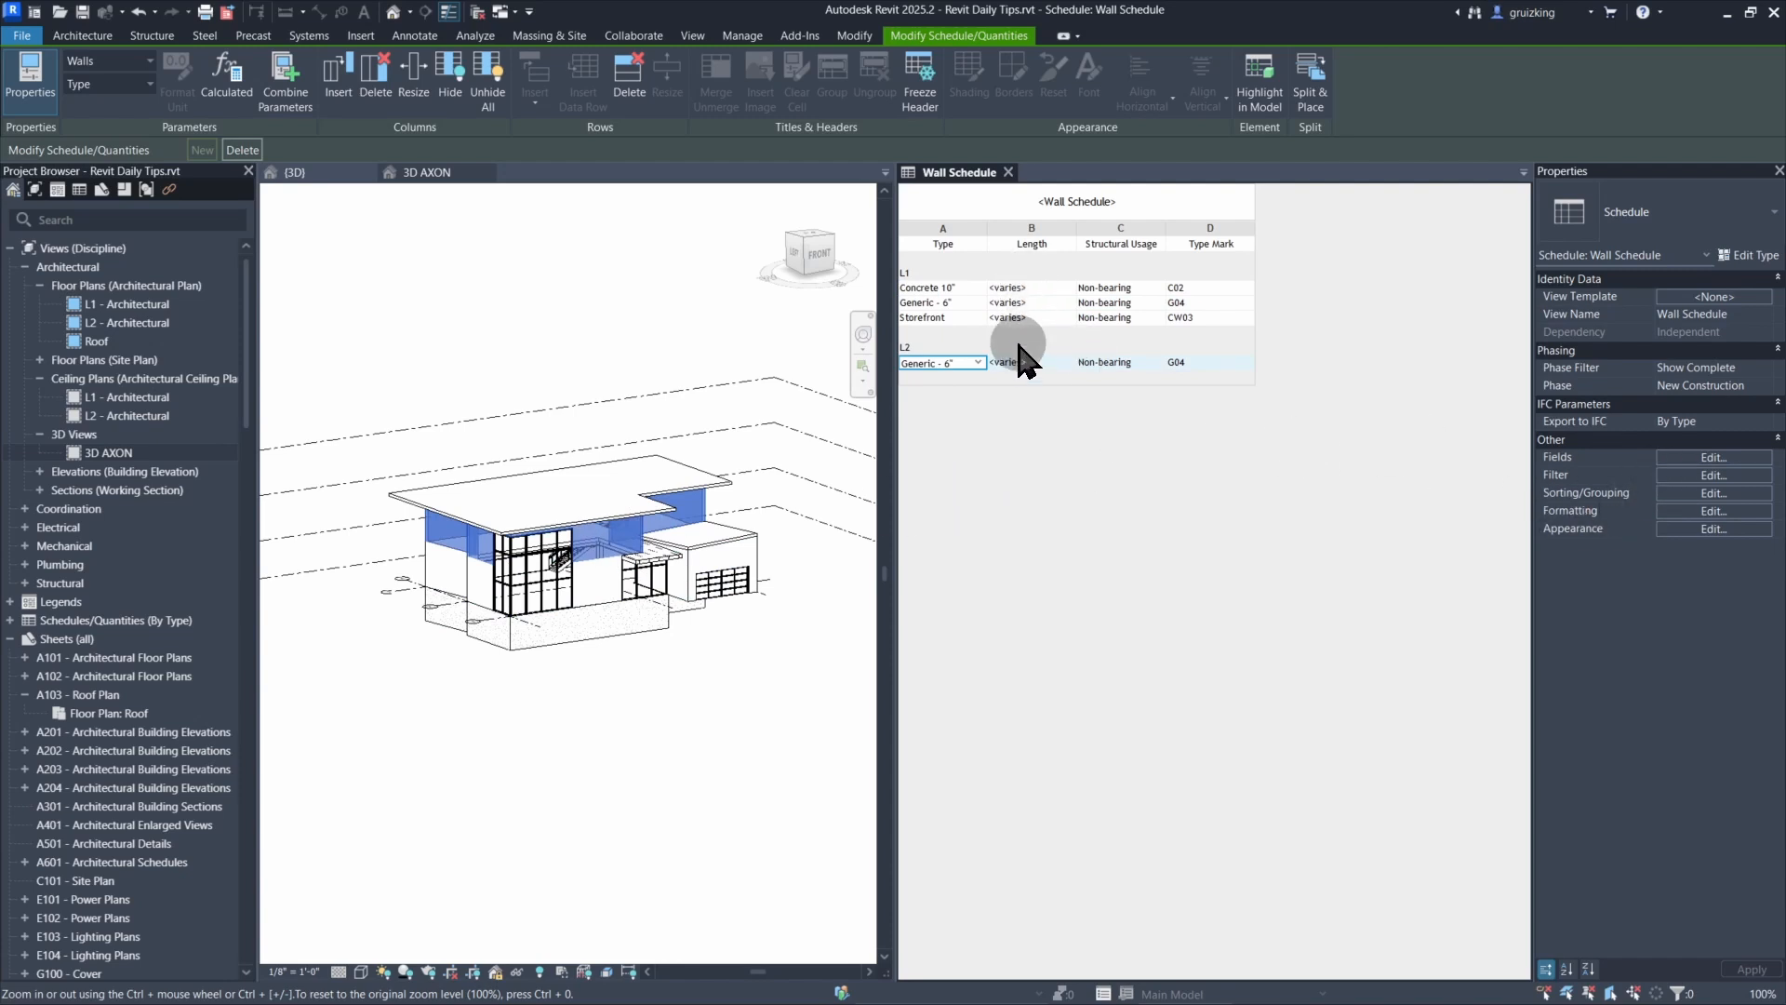
- Set the Length field's formatting to Calculate totals and apply it to the wall schedule
{"action": "left_click", "coordinate": [1687, 510]}
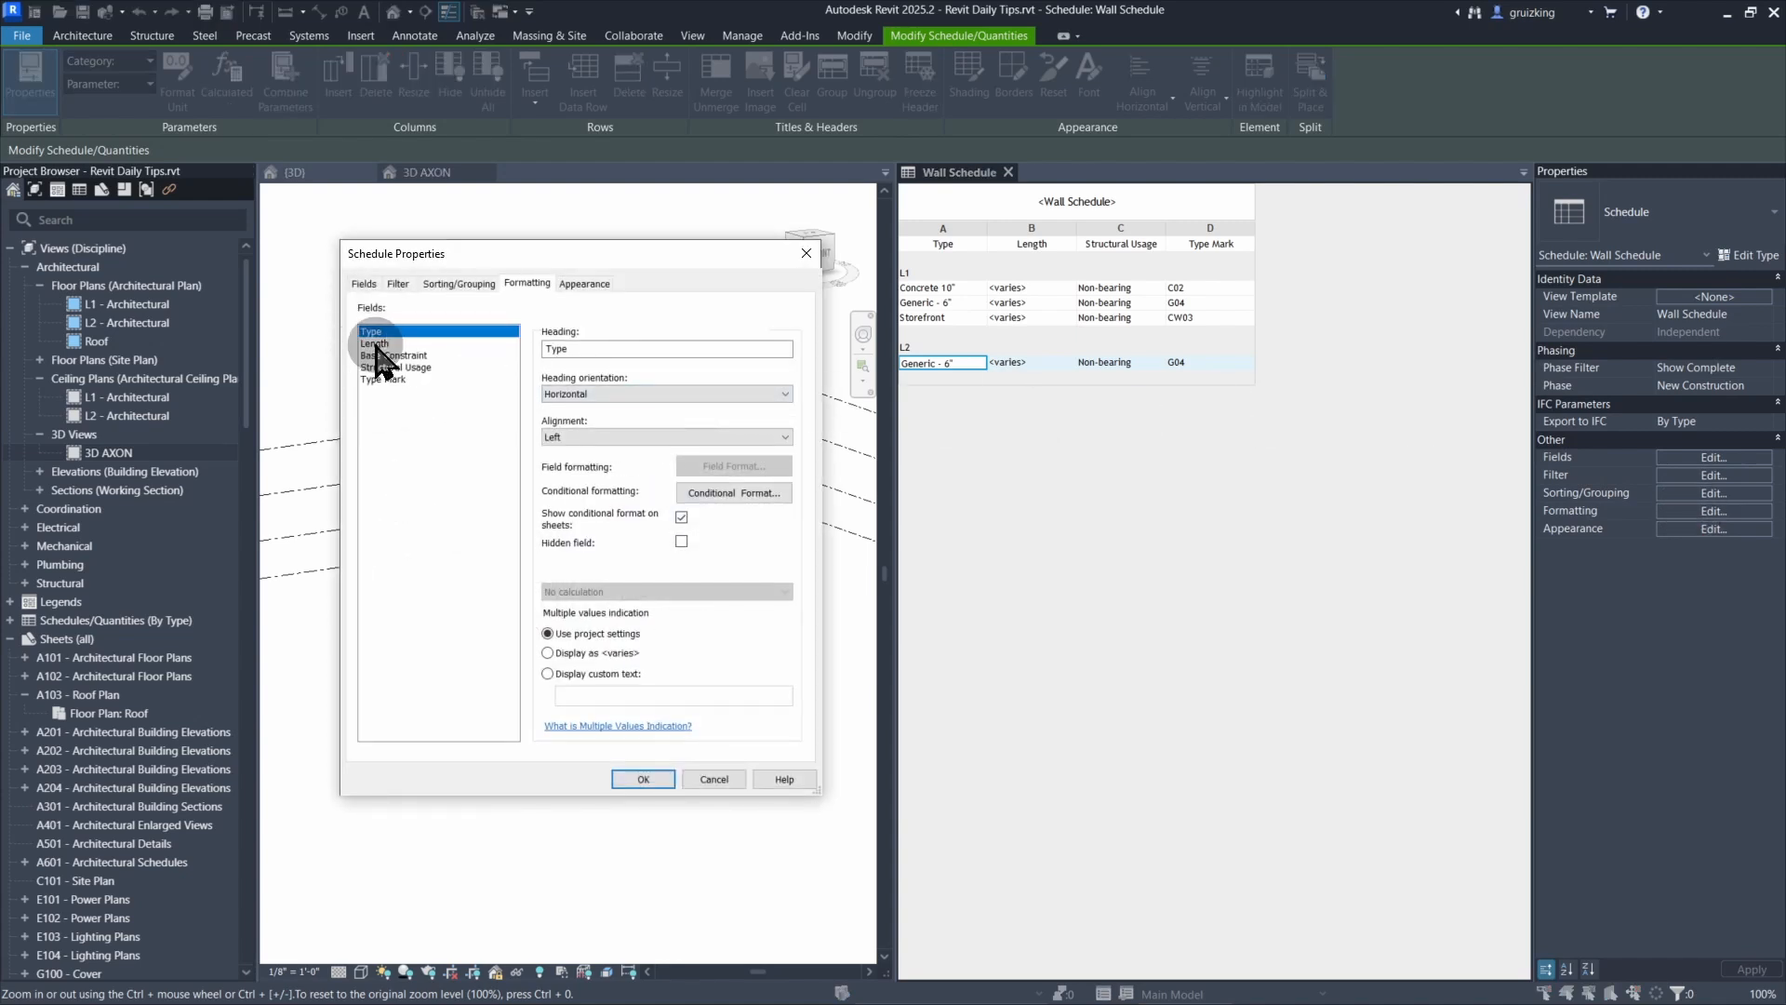
{"action": "left_click", "coordinate": [370, 343]}
{"action": "left_click", "coordinate": [574, 592]}
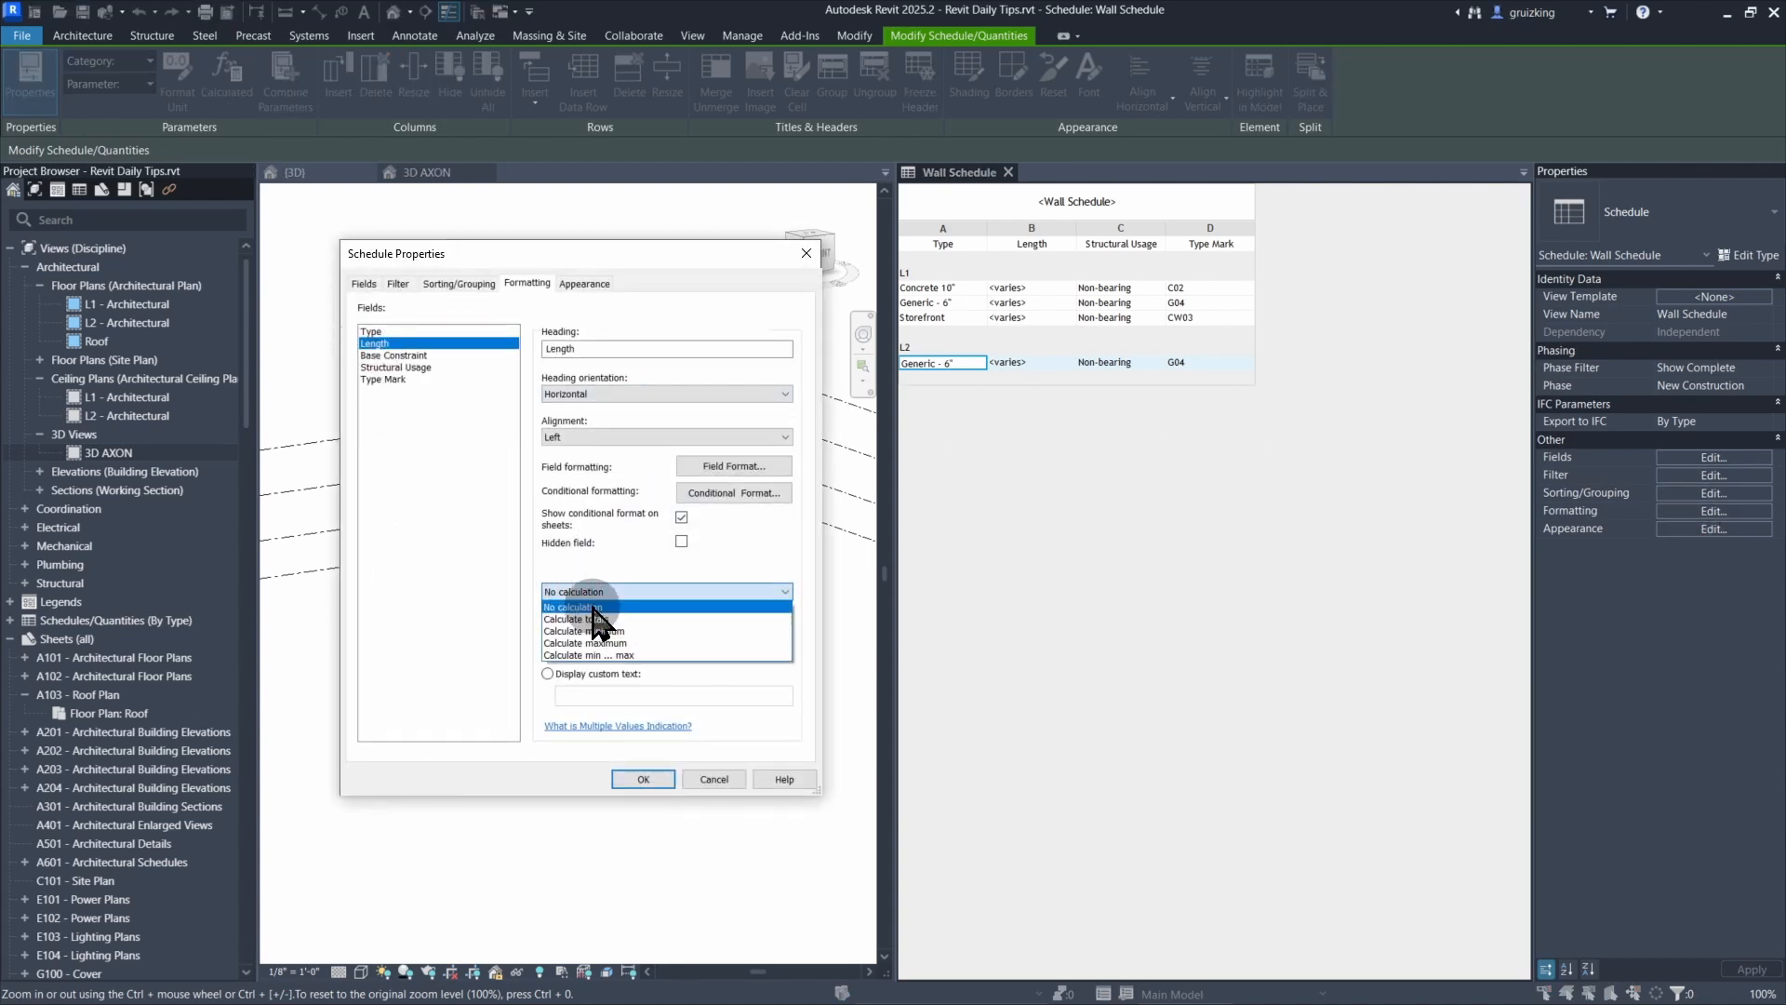
{"action": "left_click", "coordinate": [586, 619]}
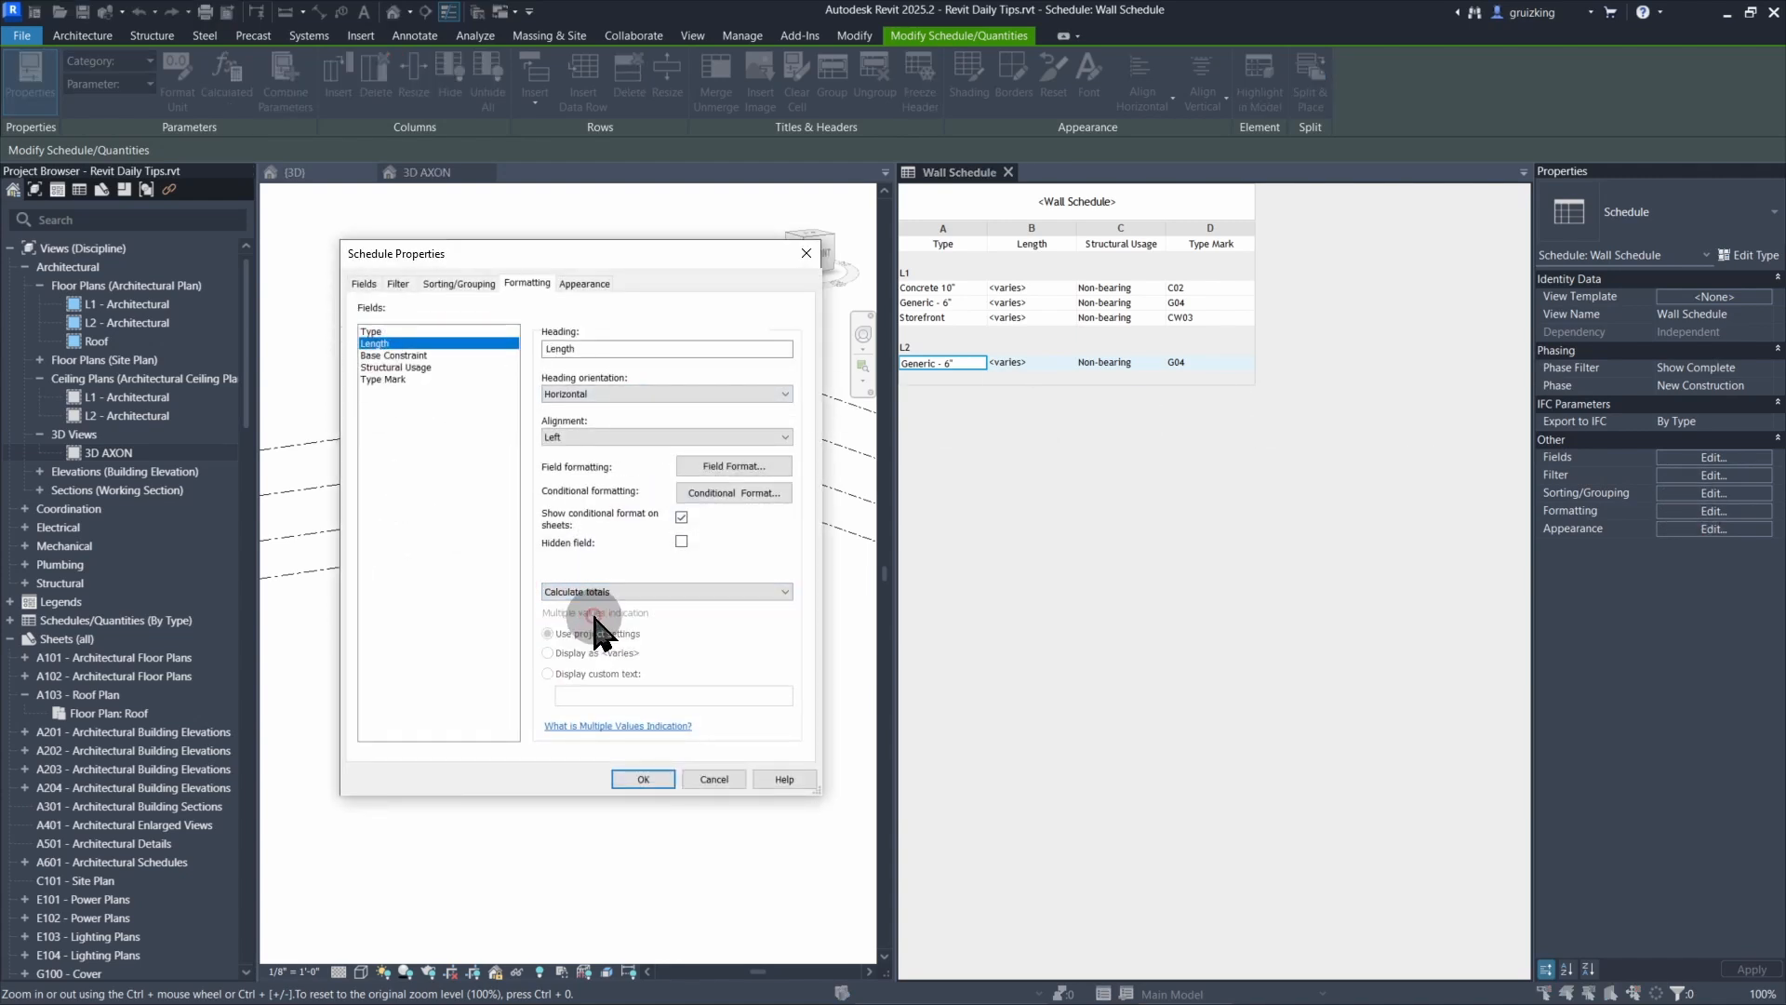
{"action": "left_click", "coordinate": [640, 786]}
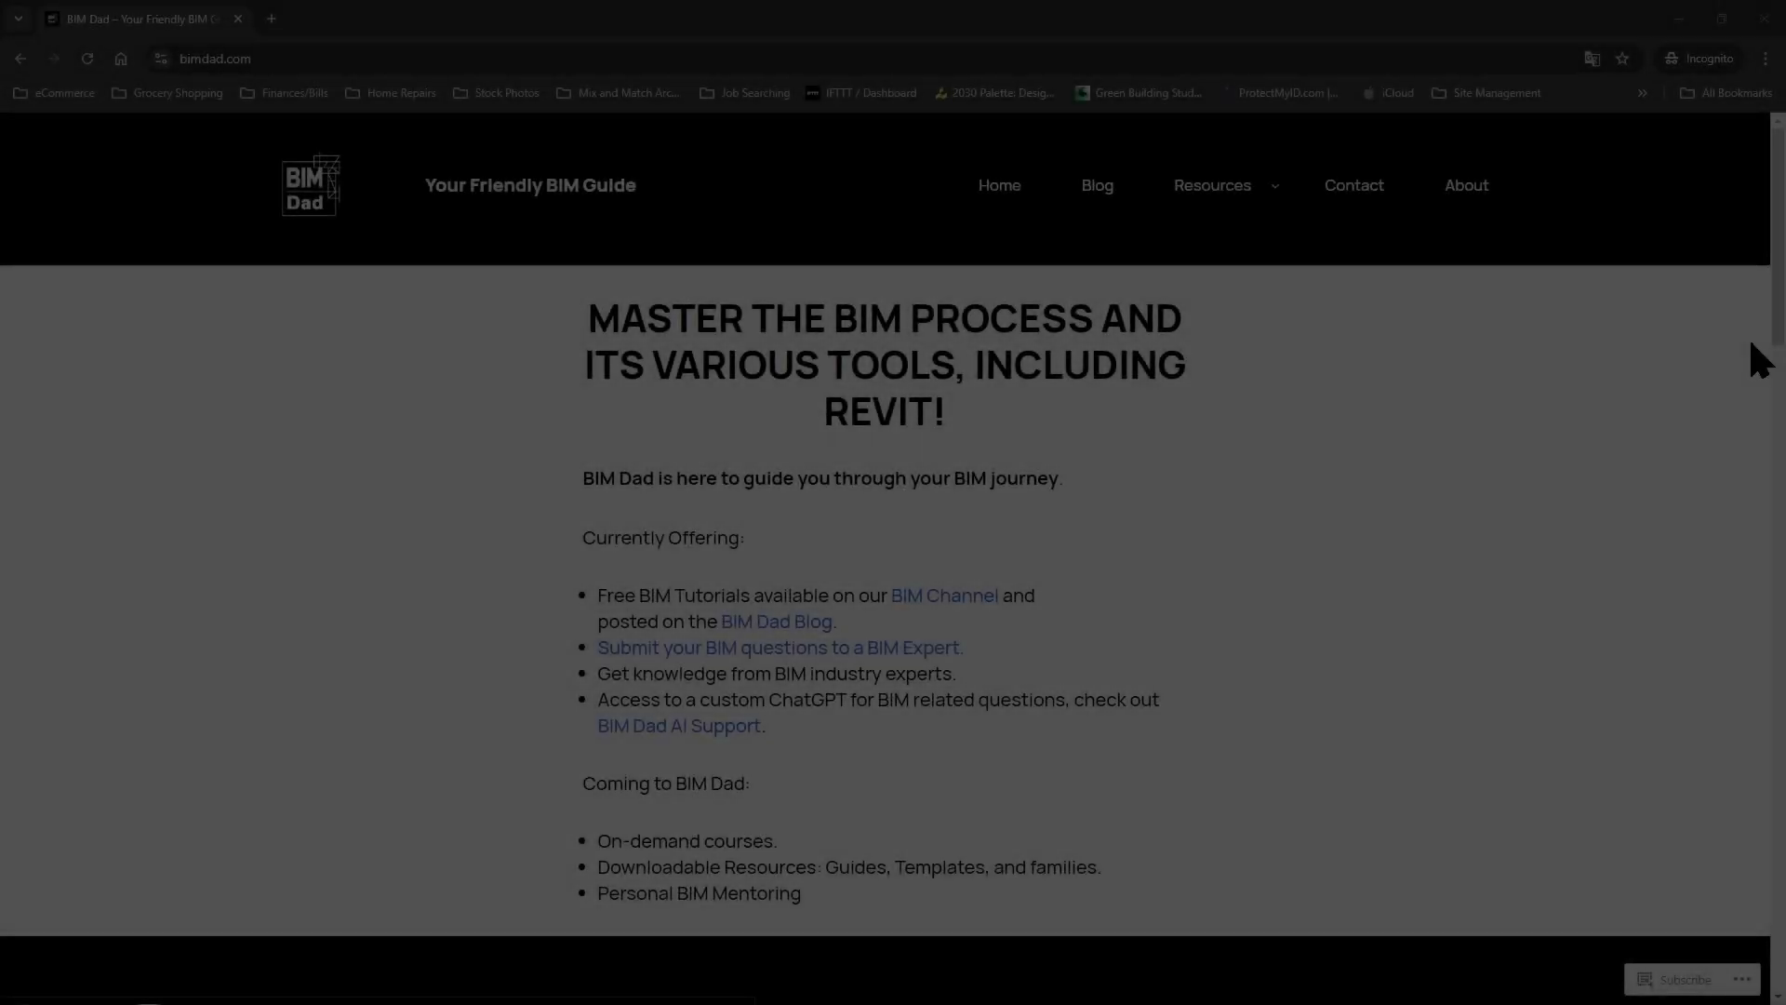
{"action": "scroll", "coordinate": [1779, 354], "scroll_direction": "down", "scroll_amount": 1}
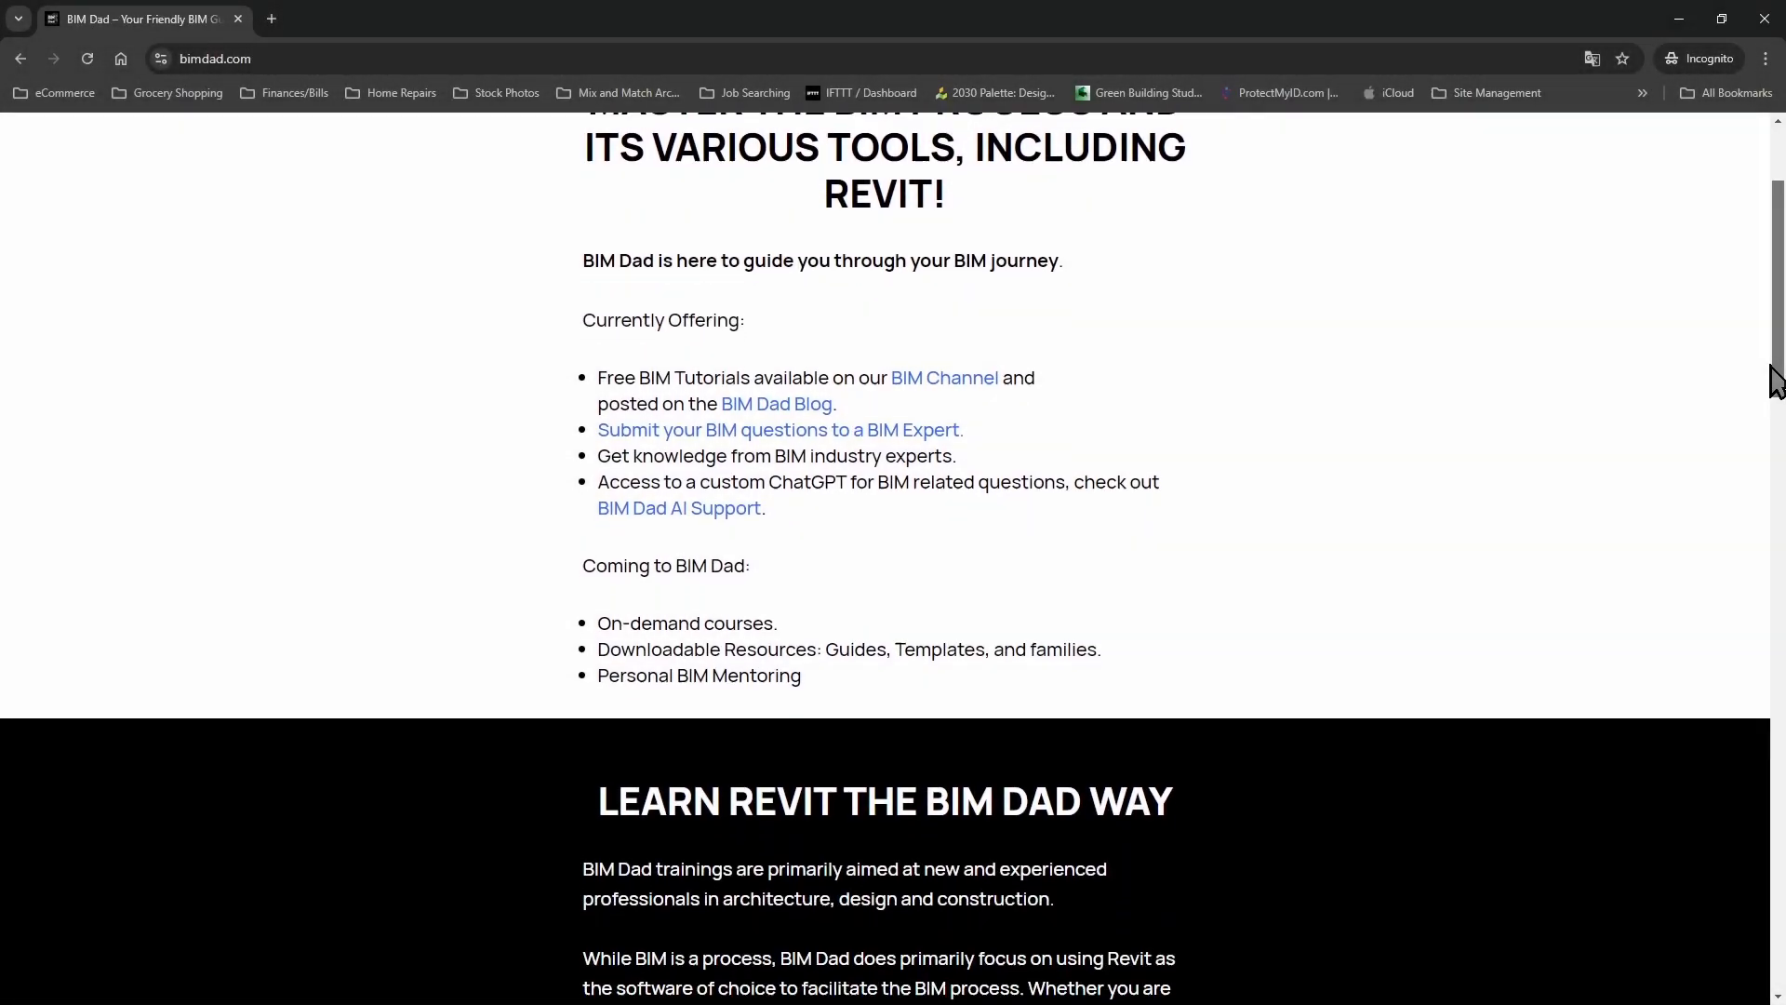